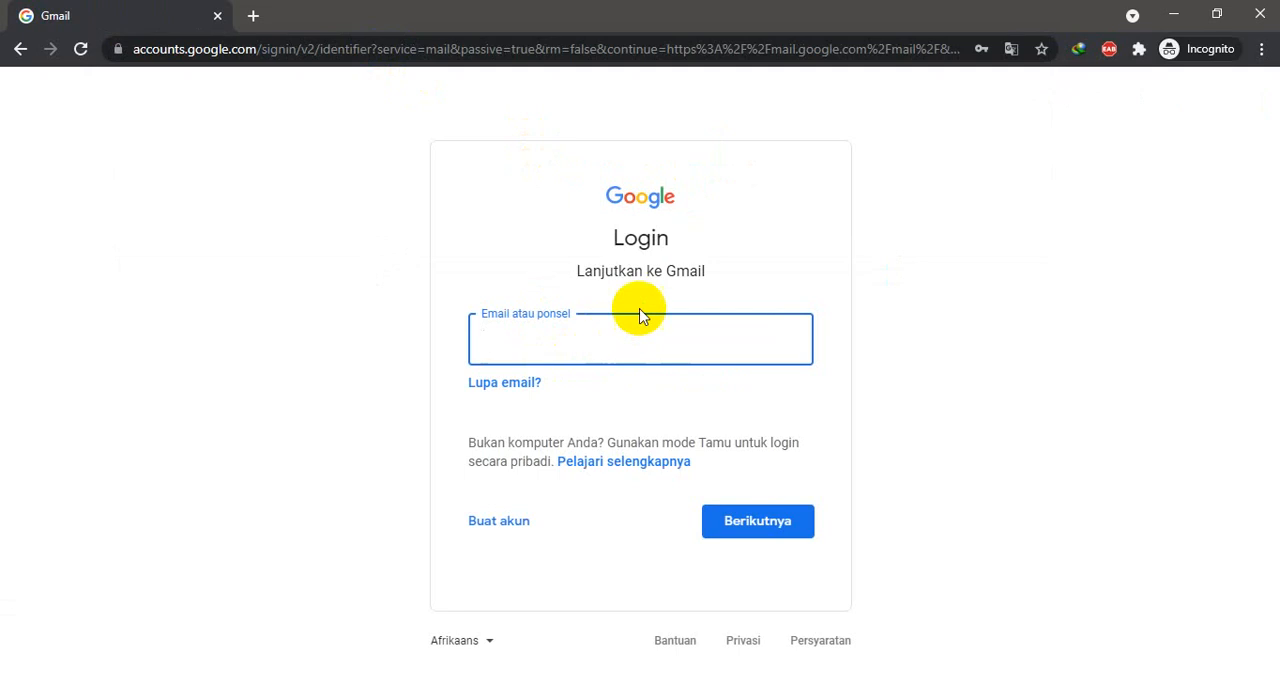
- Sign in to Gmail with the account's e-mail address and password
left_click(498, 339)
left_click(551, 408)
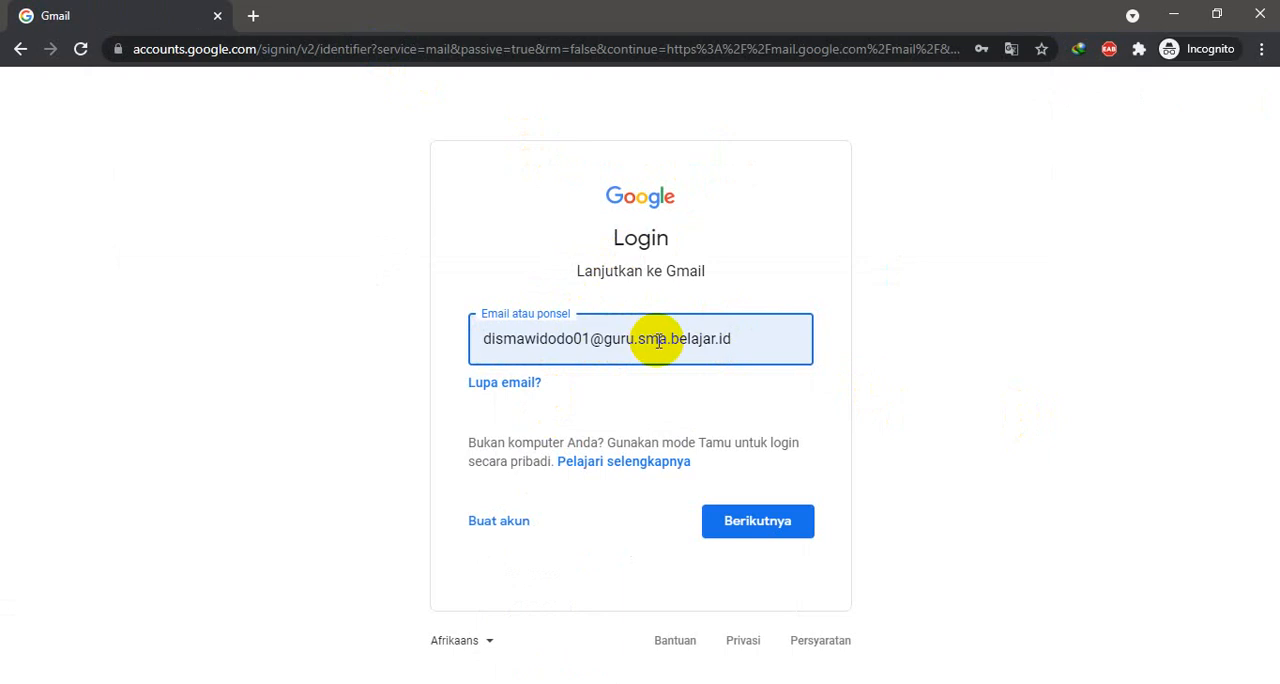
left_click(762, 530)
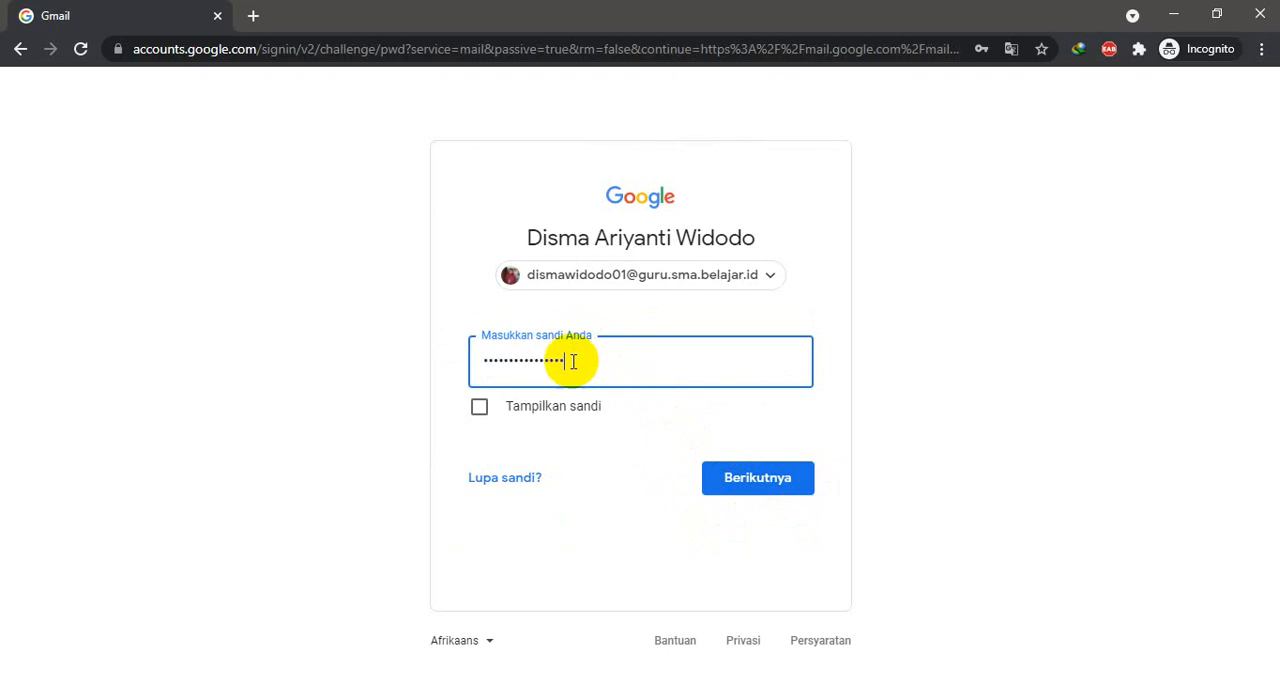
left_click(767, 489)
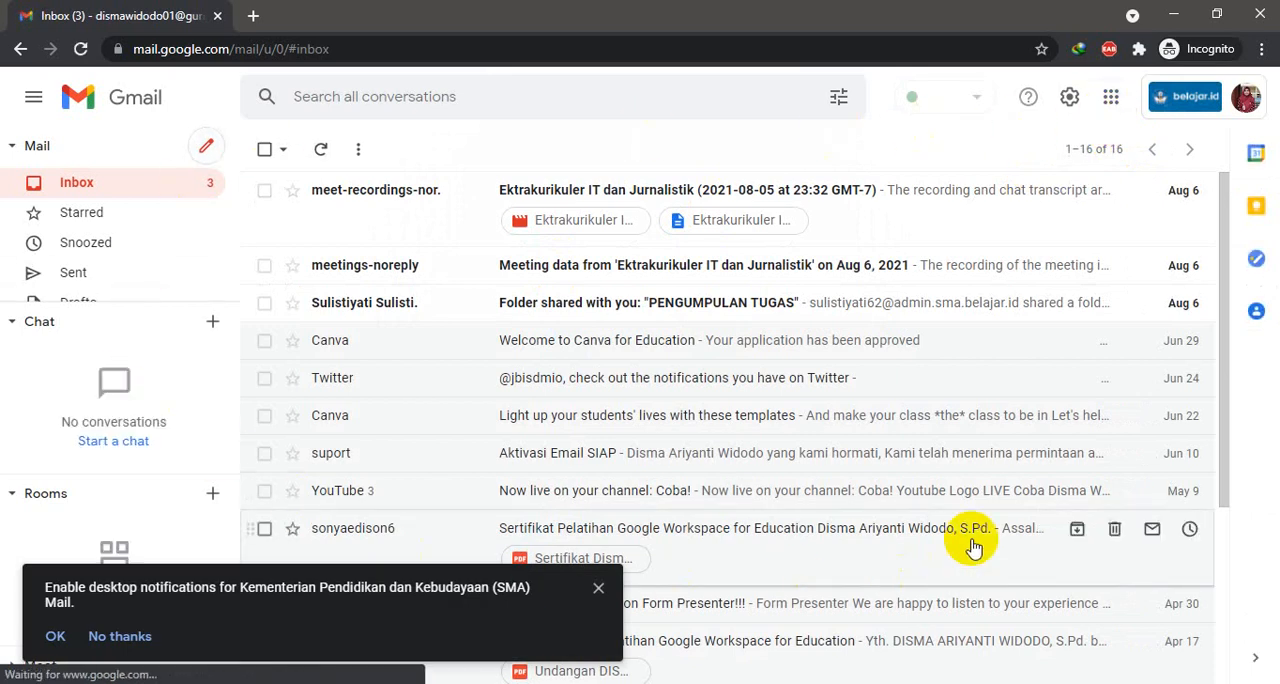
- Switch from Gmail to Google Forms and create a new blank form
mouse_move(1110, 215)
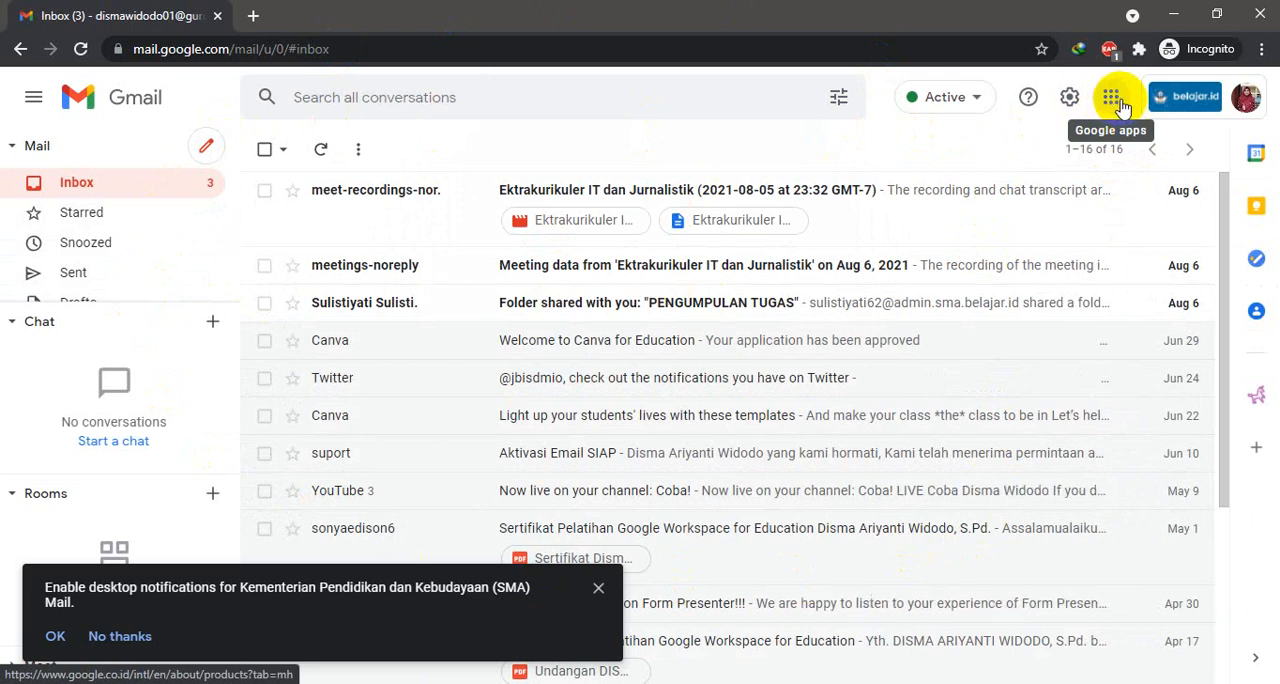
left_click(1113, 99)
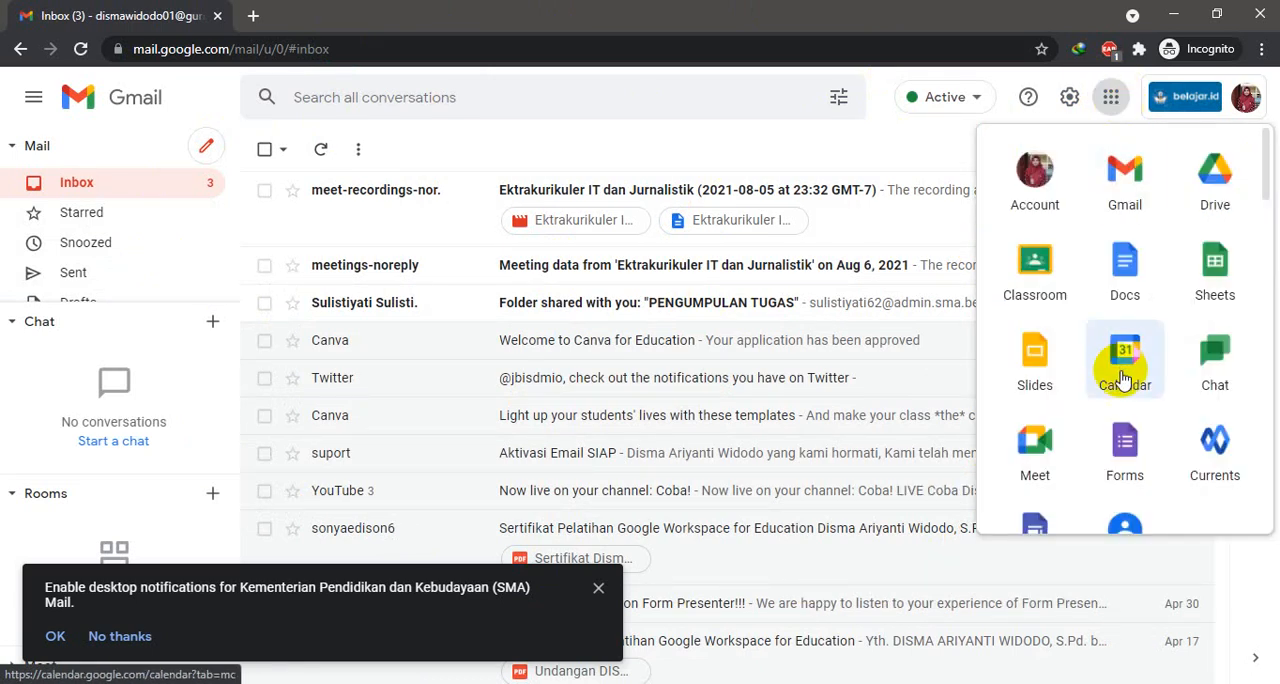
left_click(1126, 449)
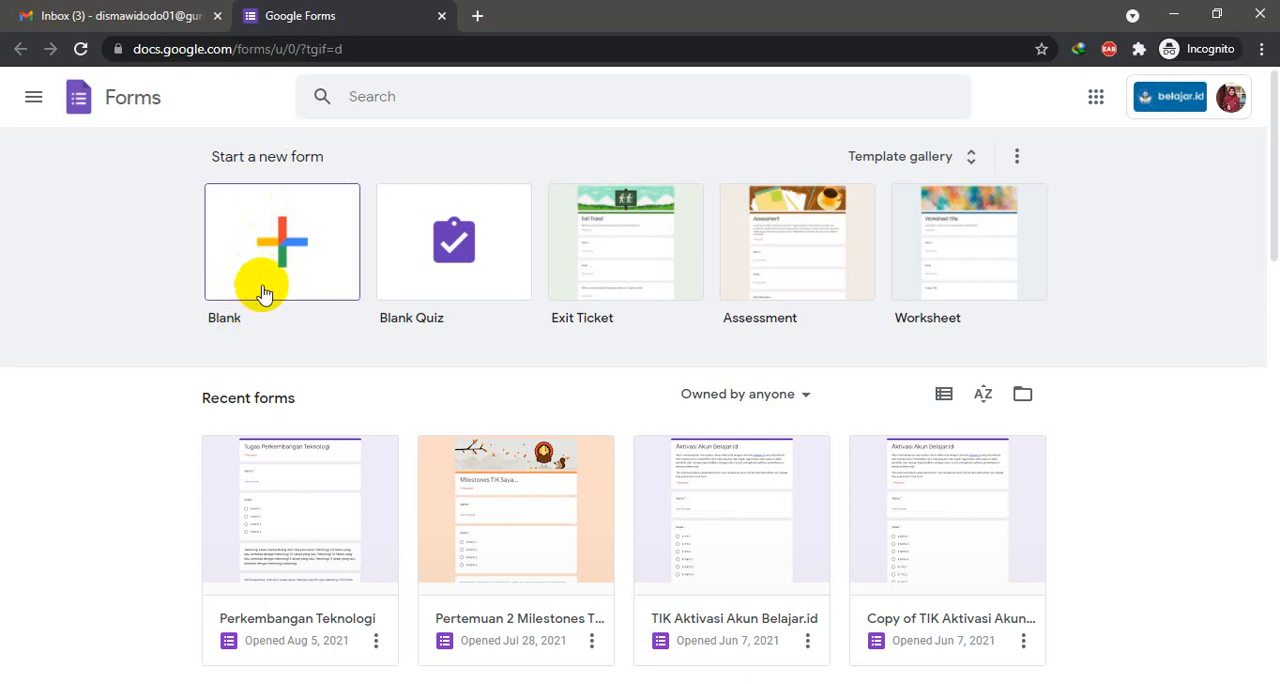
left_click(312, 243)
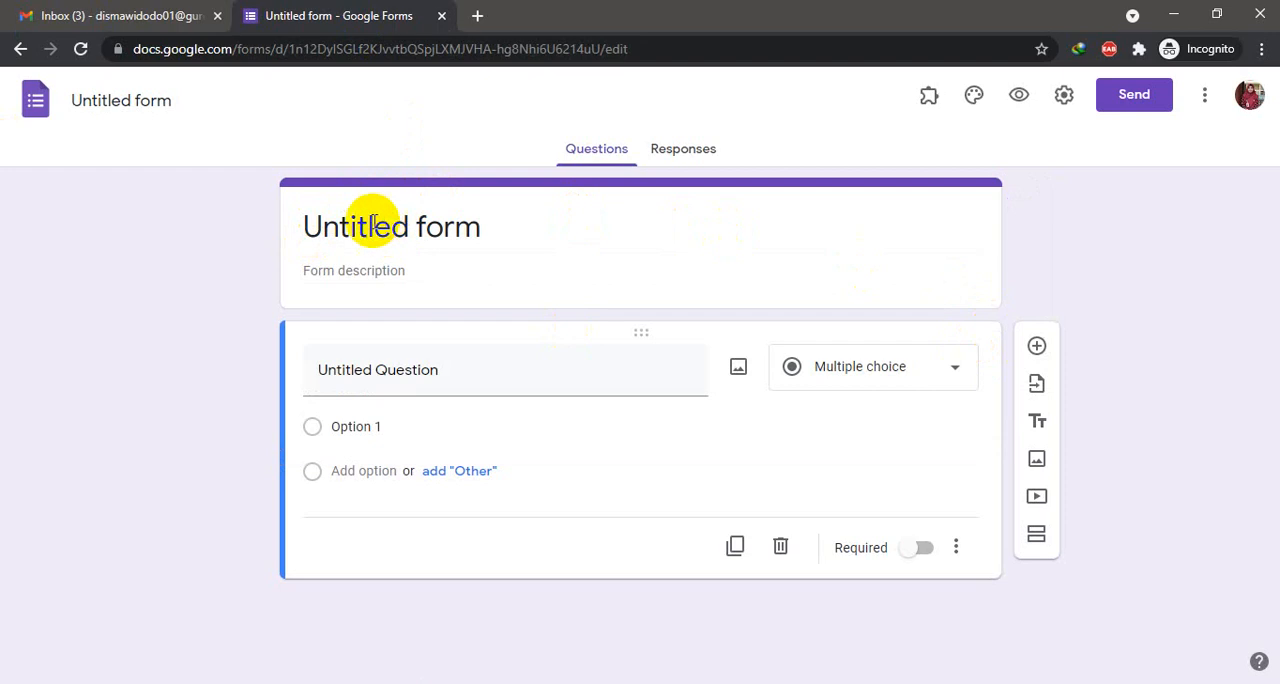
- Title the form "Tugas Pertemuan 5: Layanan Internet"
left_click(466, 231)
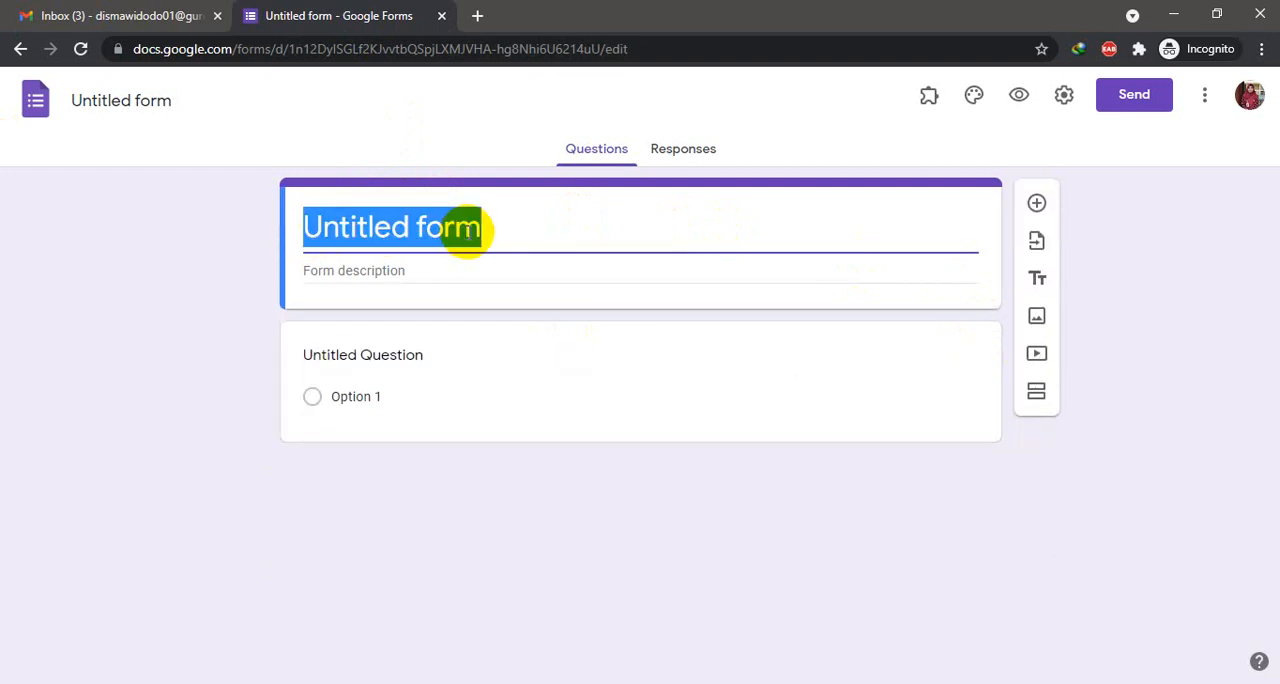
type("Tugas ")
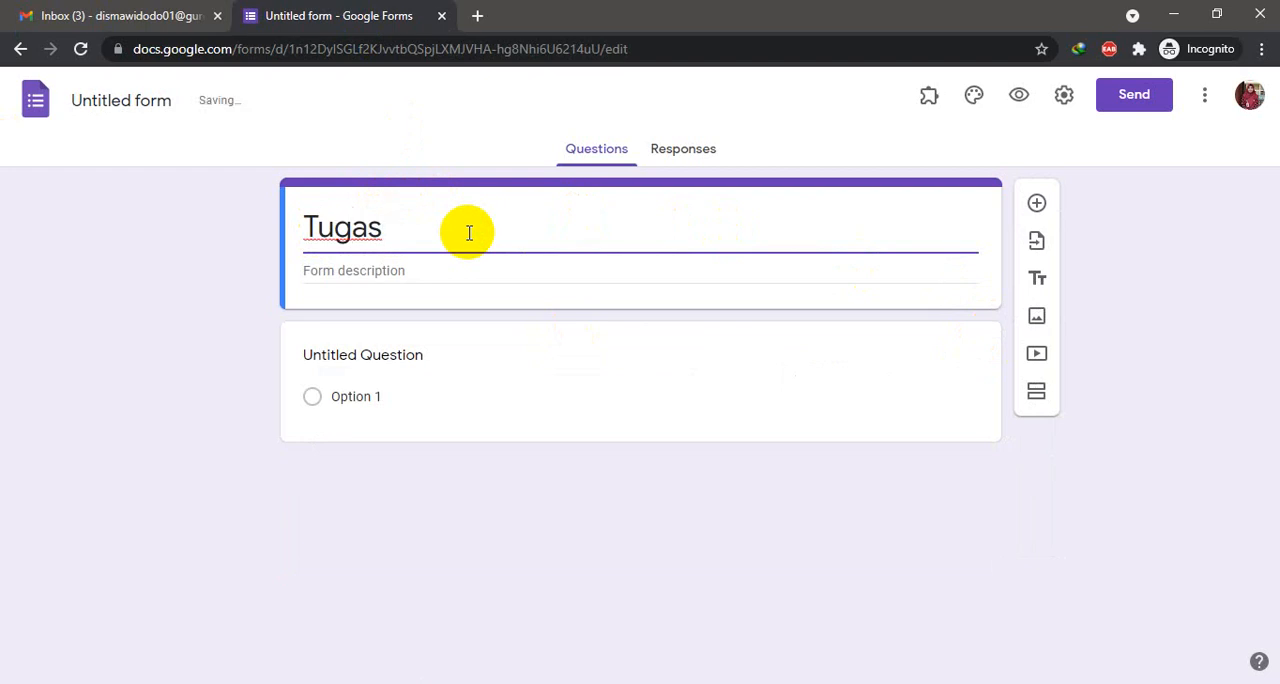
type("5 Perte")
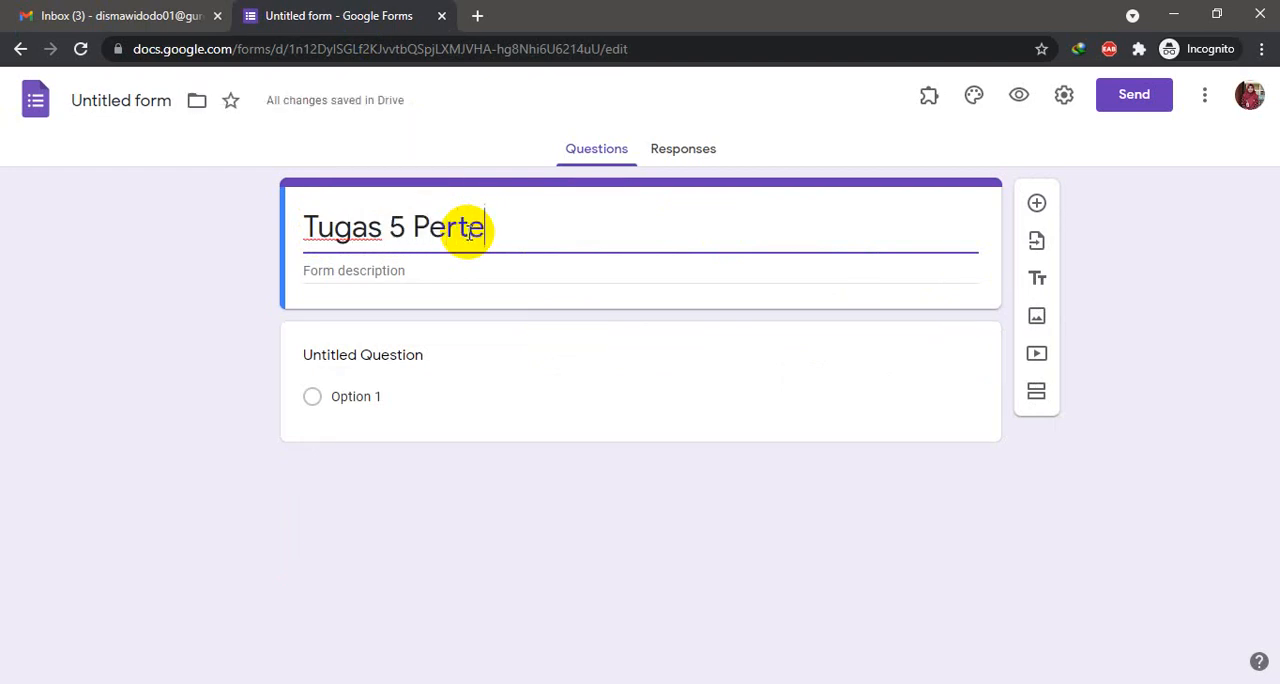
type("muan")
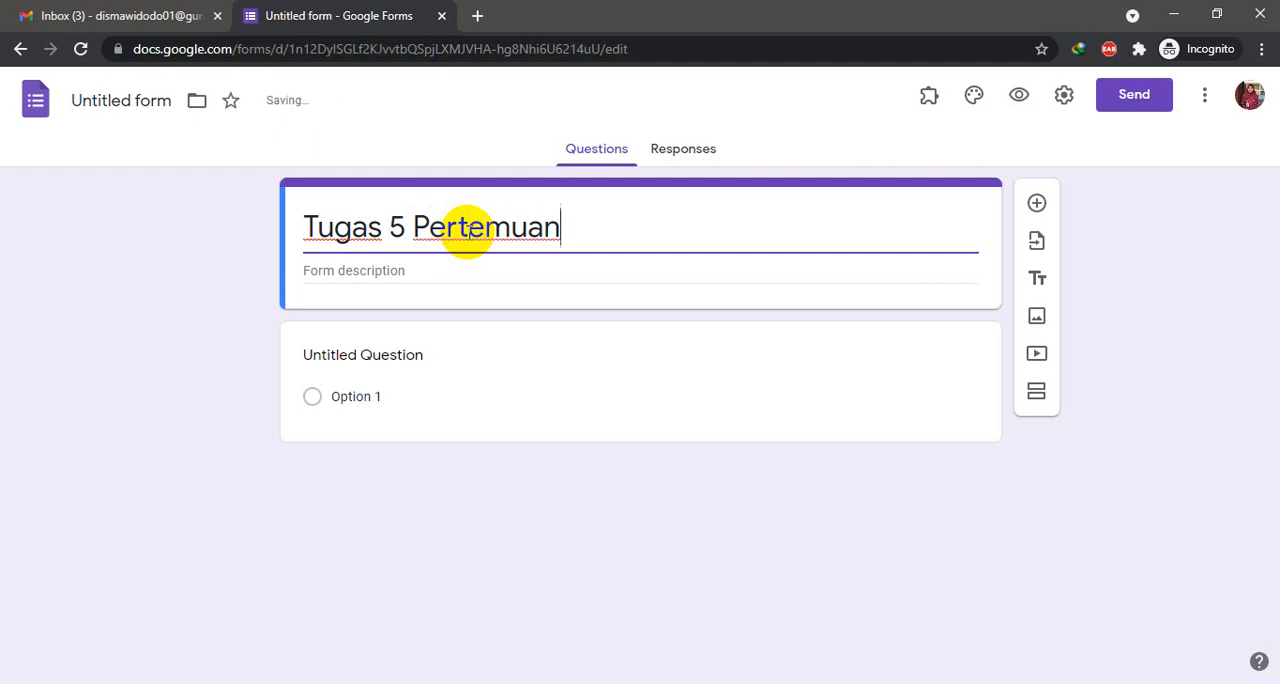
key("BackSpace")
key("BackSpace")
key("BackSpace")
key("BackSpace")
key("BackSpace")
key("BackSpace")
key("BackSpace")
key("BackSpace")
key("BackSpace")
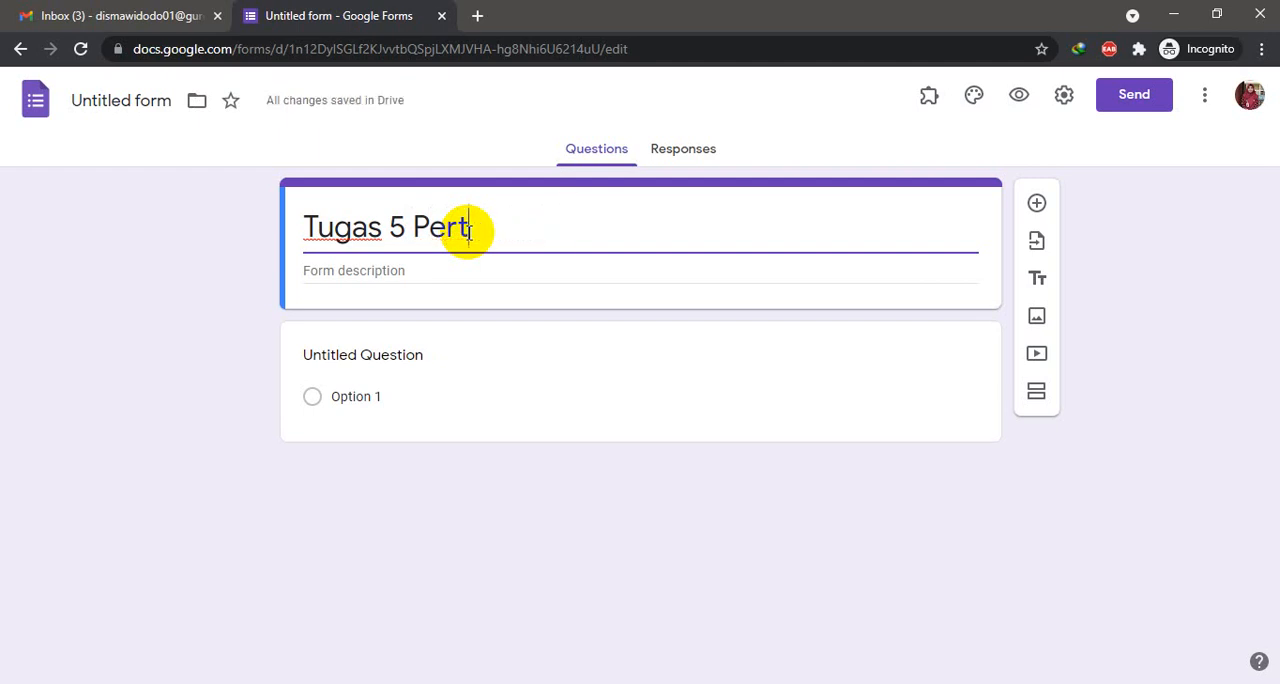
key("BackSpace")
type("Pe")
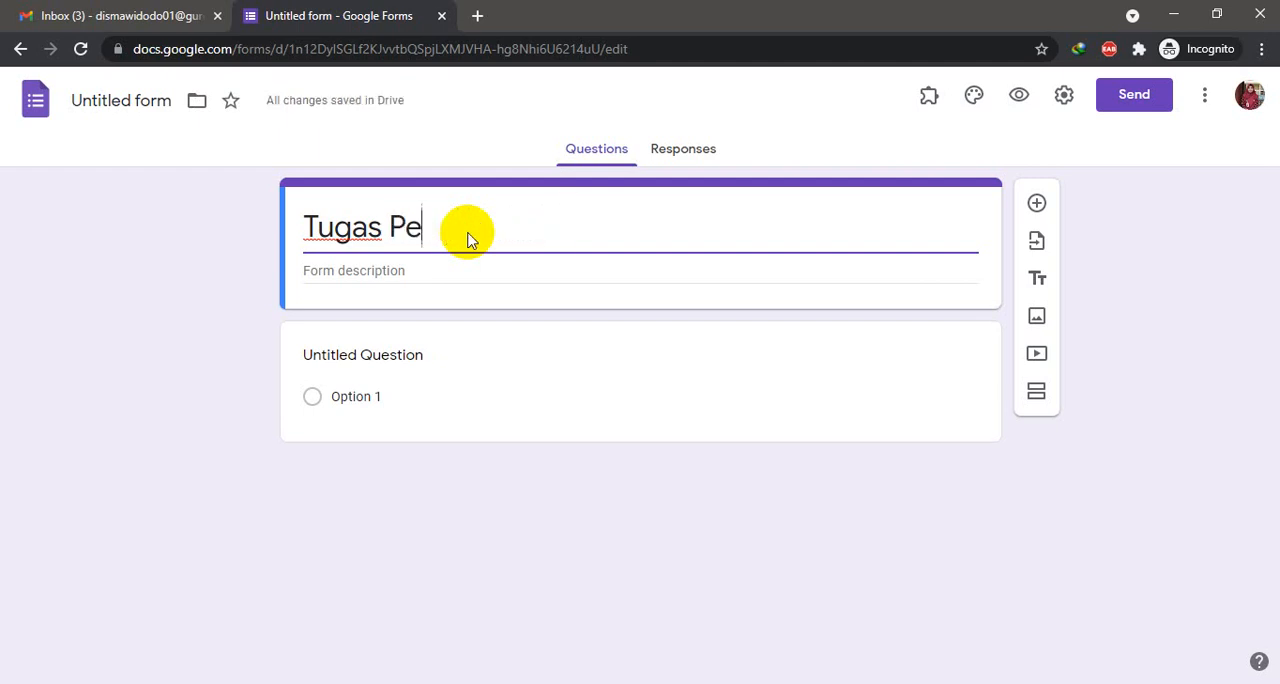
type("rtemuan 5:")
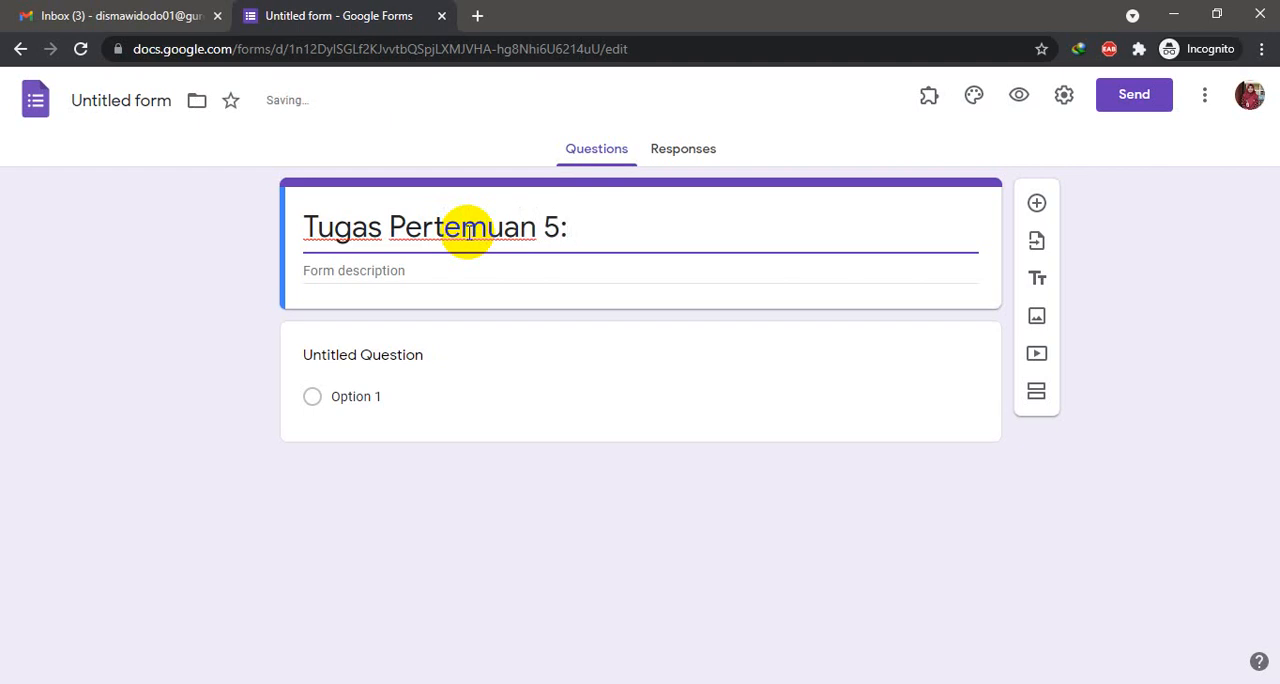
type(" Layanan ")
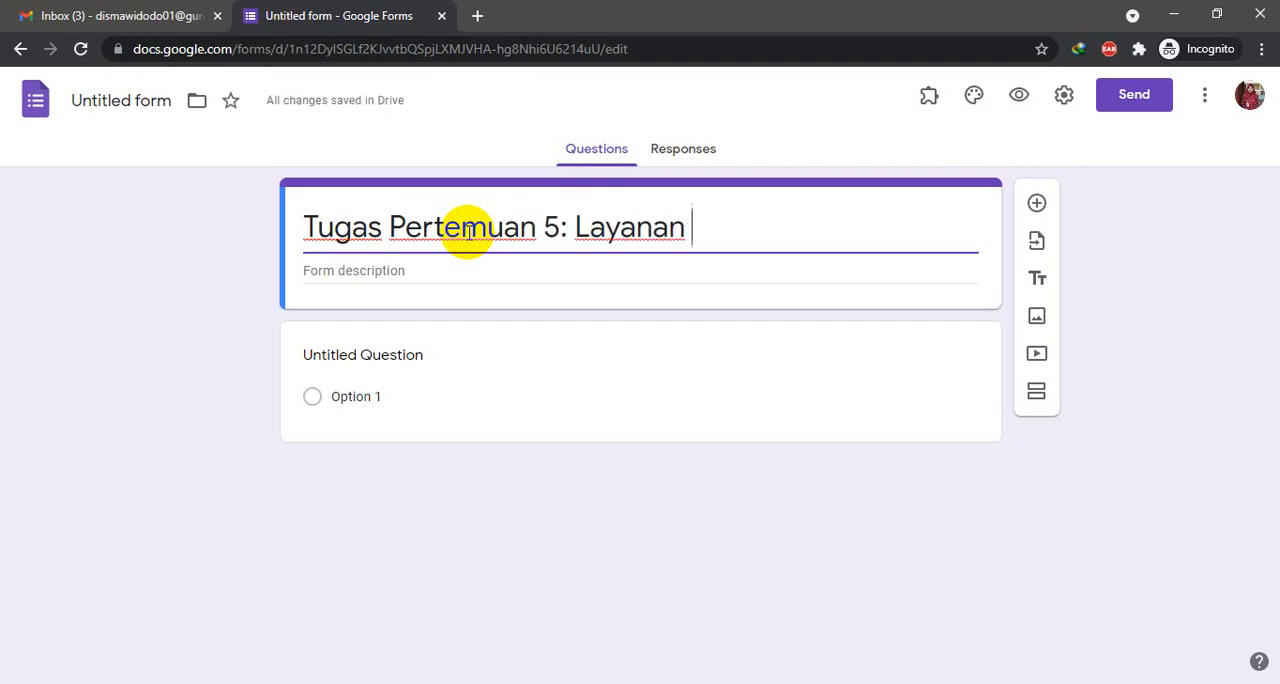
type("Internet")
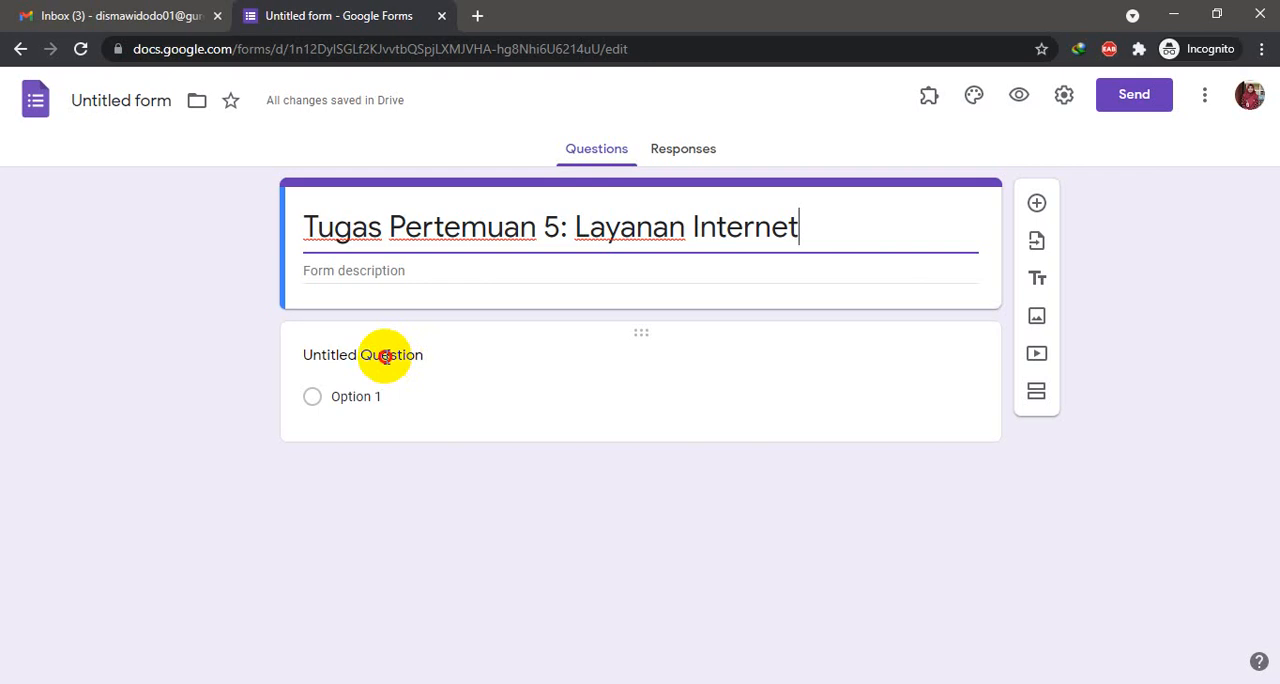
- Turn the untitled first question into a required short-answer question named "Nama"
left_click(386, 358)
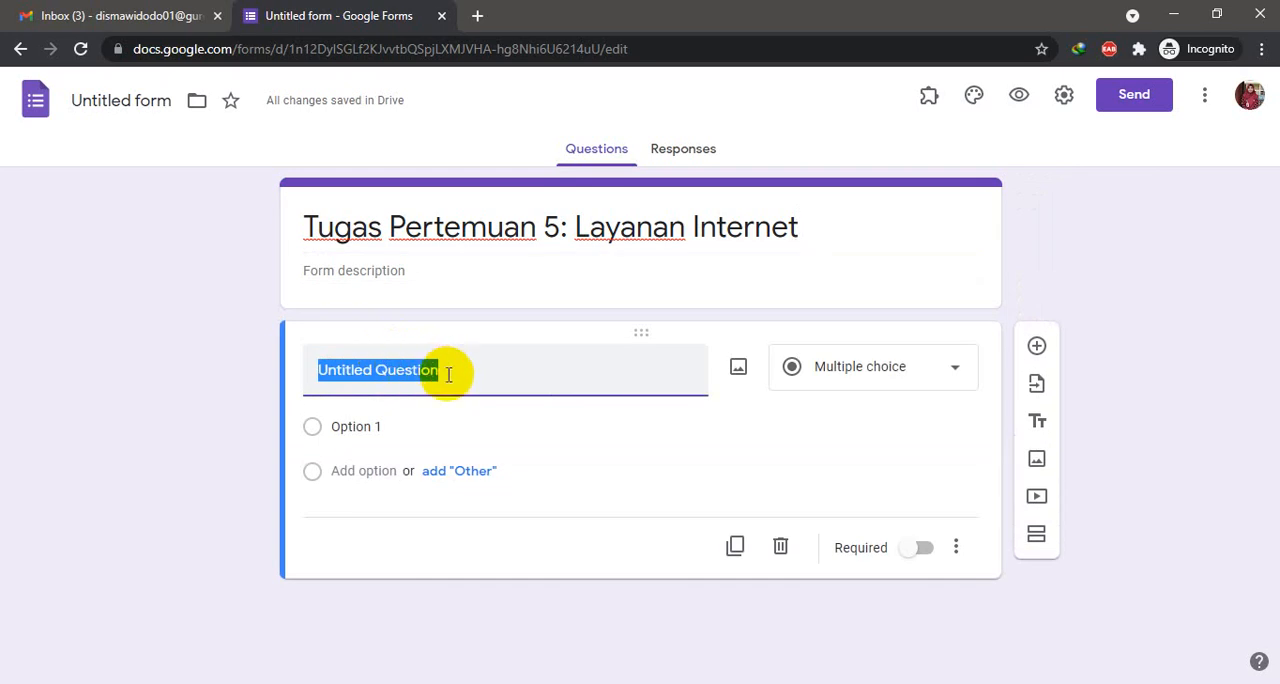
type("Nama")
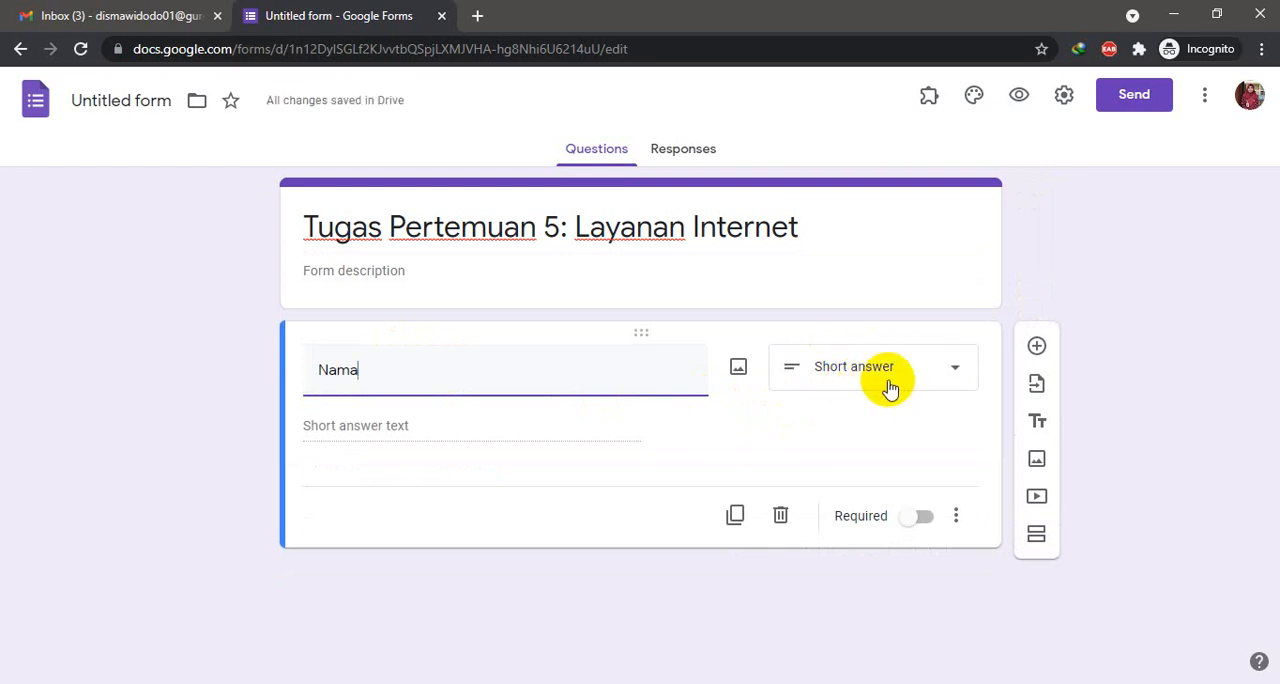
left_click(913, 526)
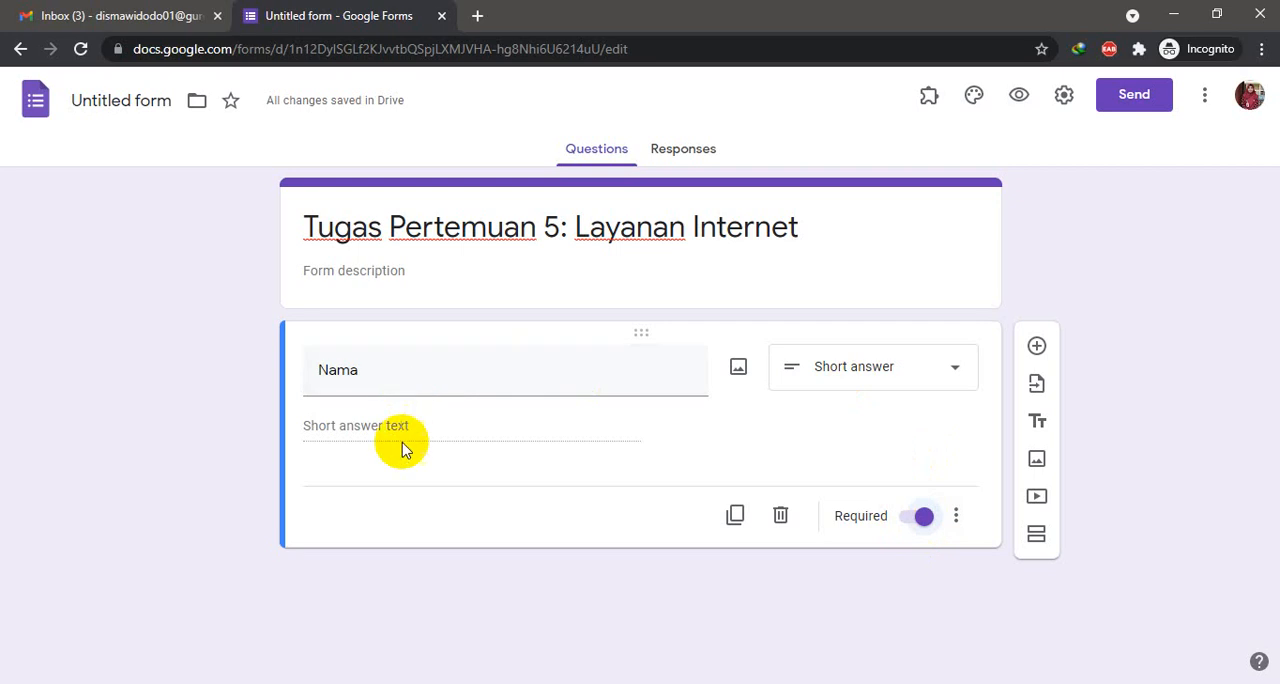
- Add a multiple-choice question named "Kelas" with "X MIPA 1" as its first option
left_click(1036, 349)
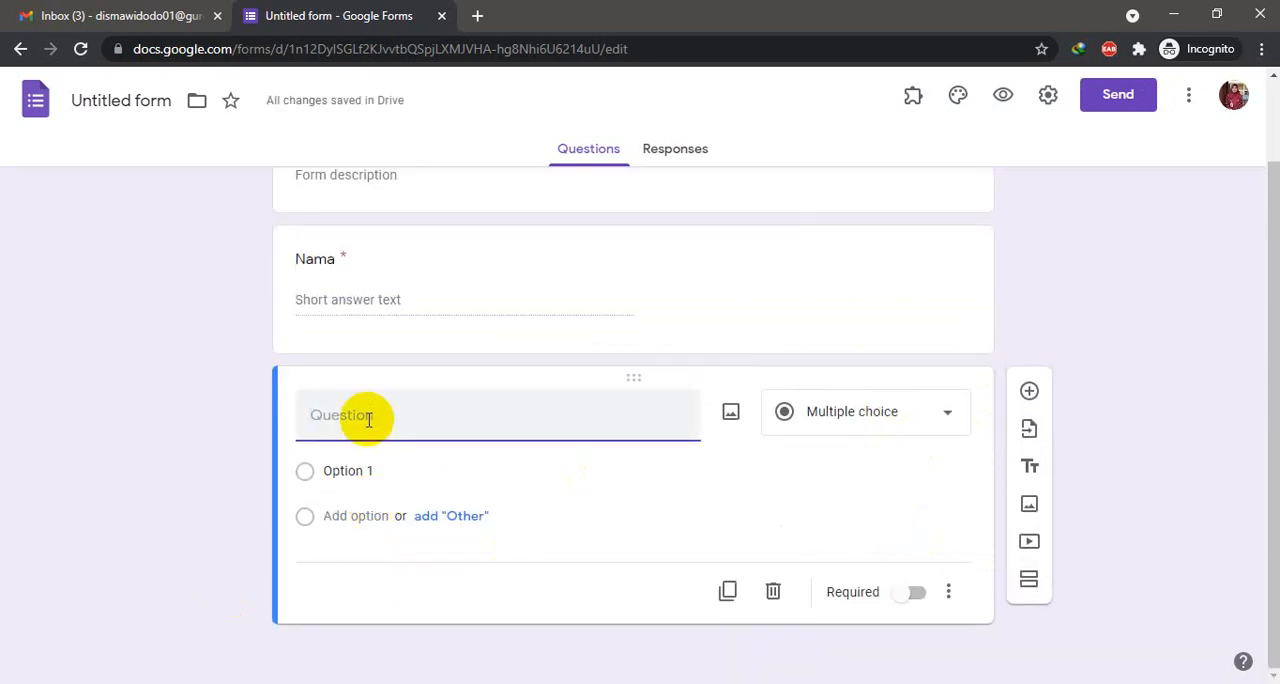
type("Kelas")
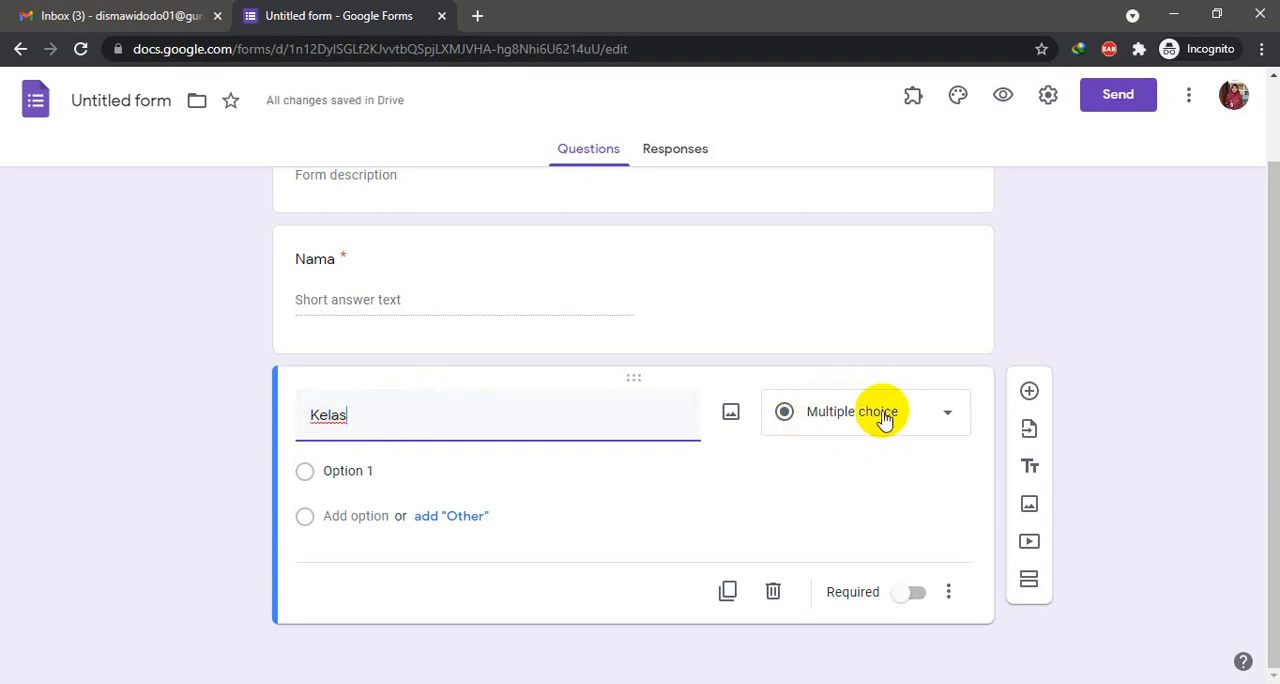
left_click(340, 470)
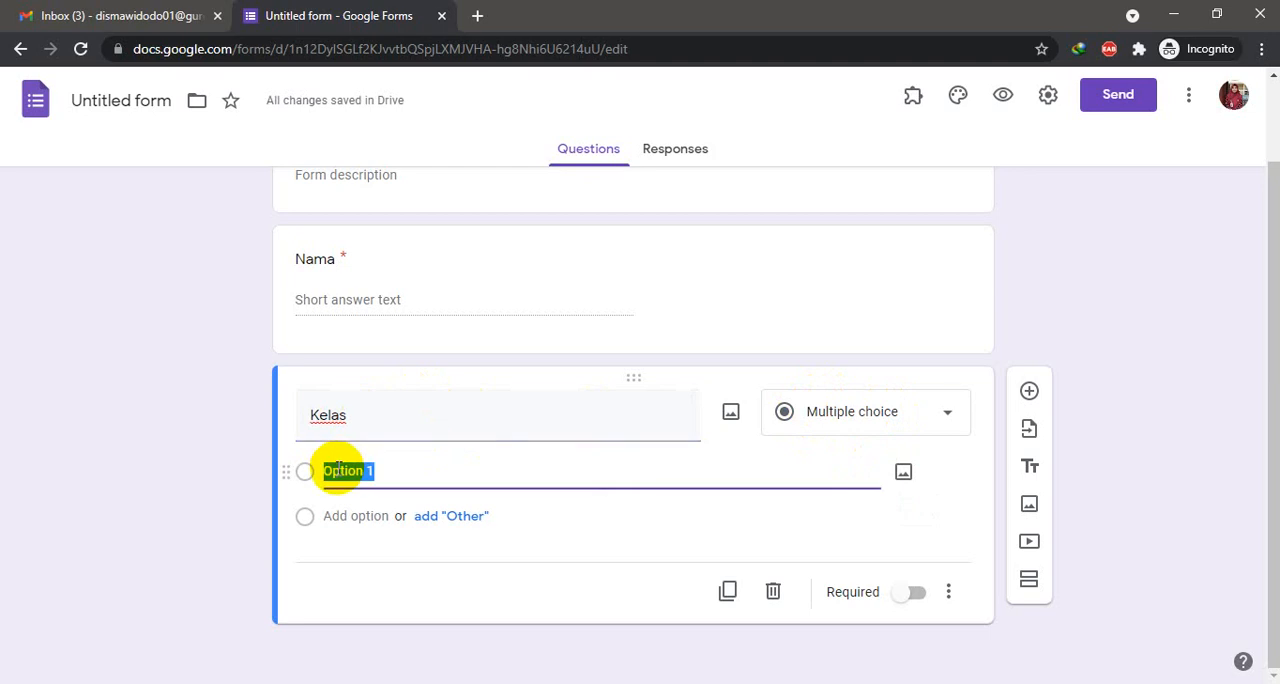
type("x I")
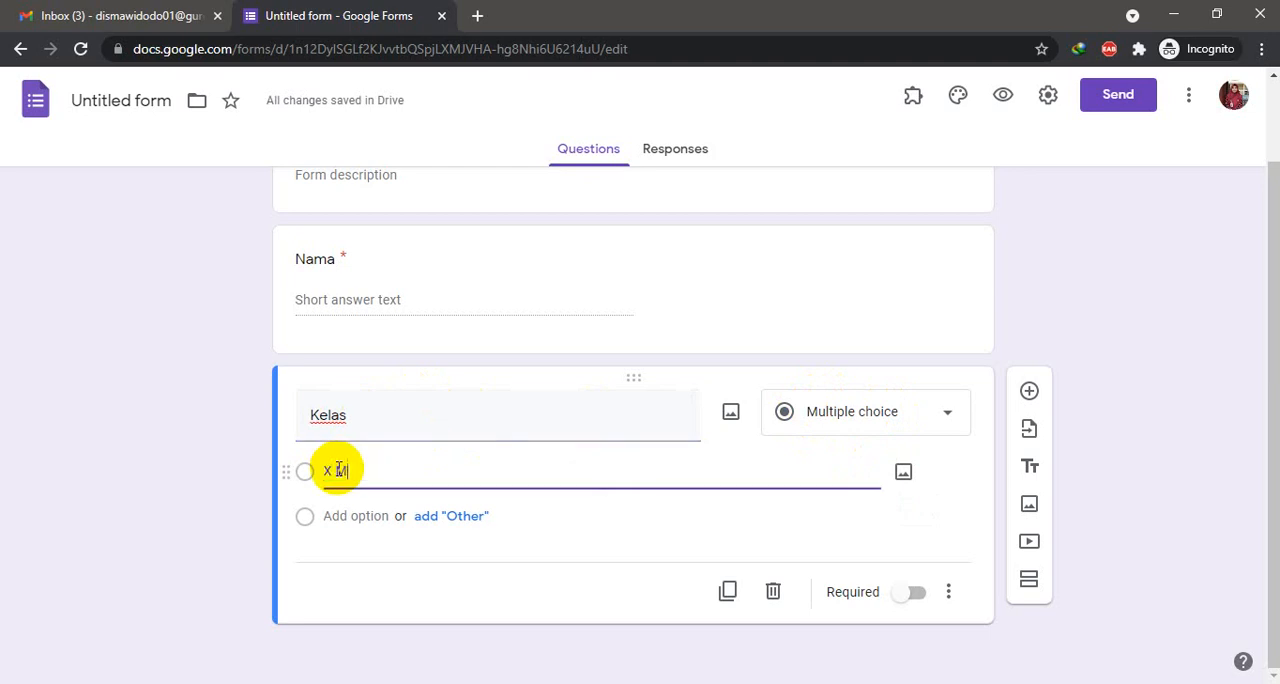
- Add the options "X MIPA 2", "X MIPA 3" and "X MIPA 4" to the Kelas question and make it required
key("Return")
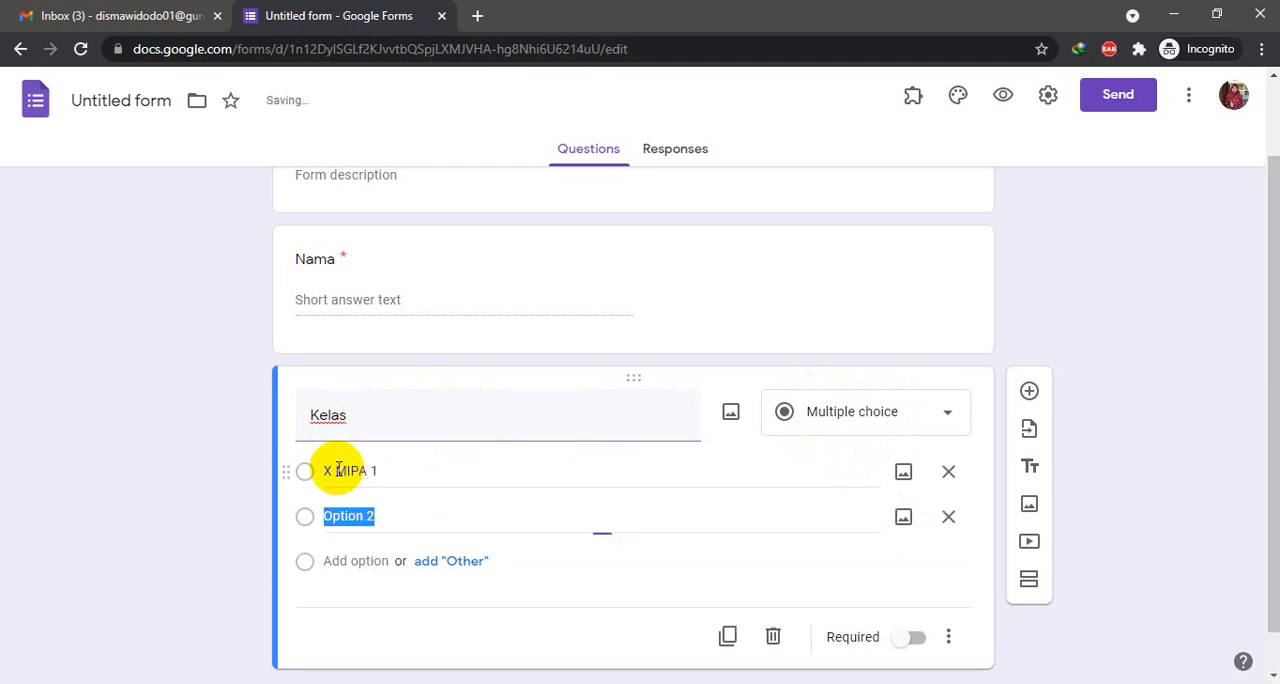
type("X MIPA")
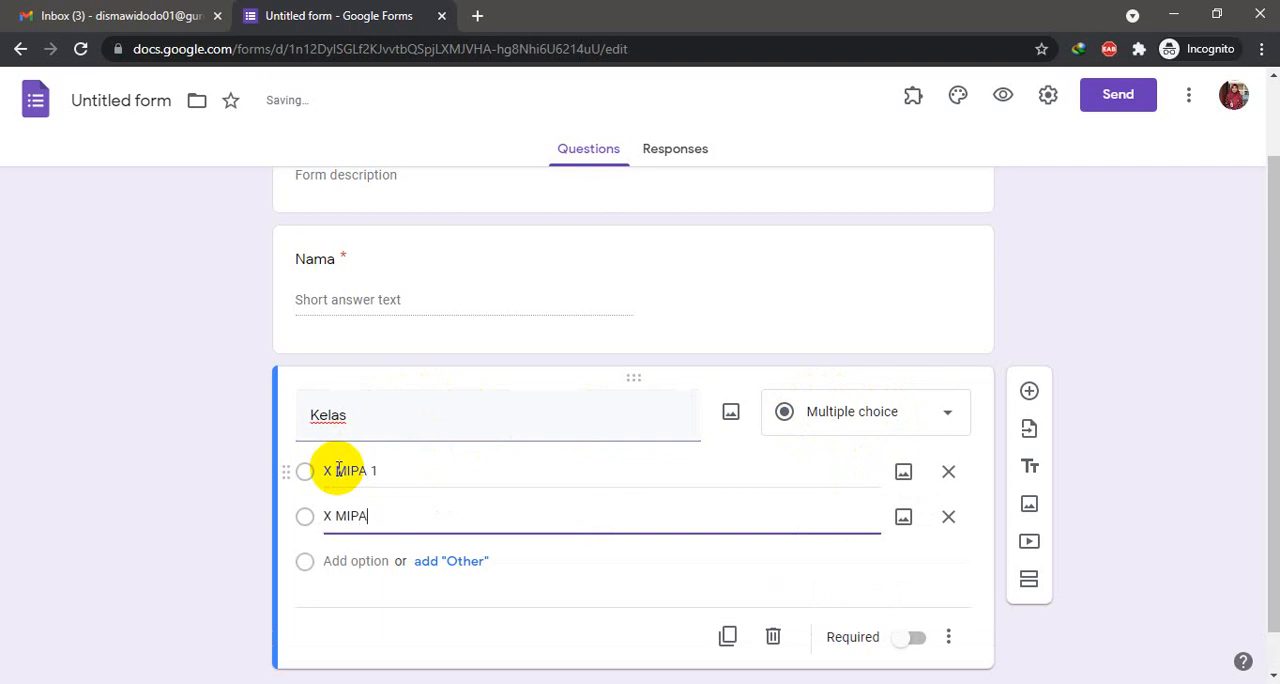
type(" 2")
key("Return")
type("X M")
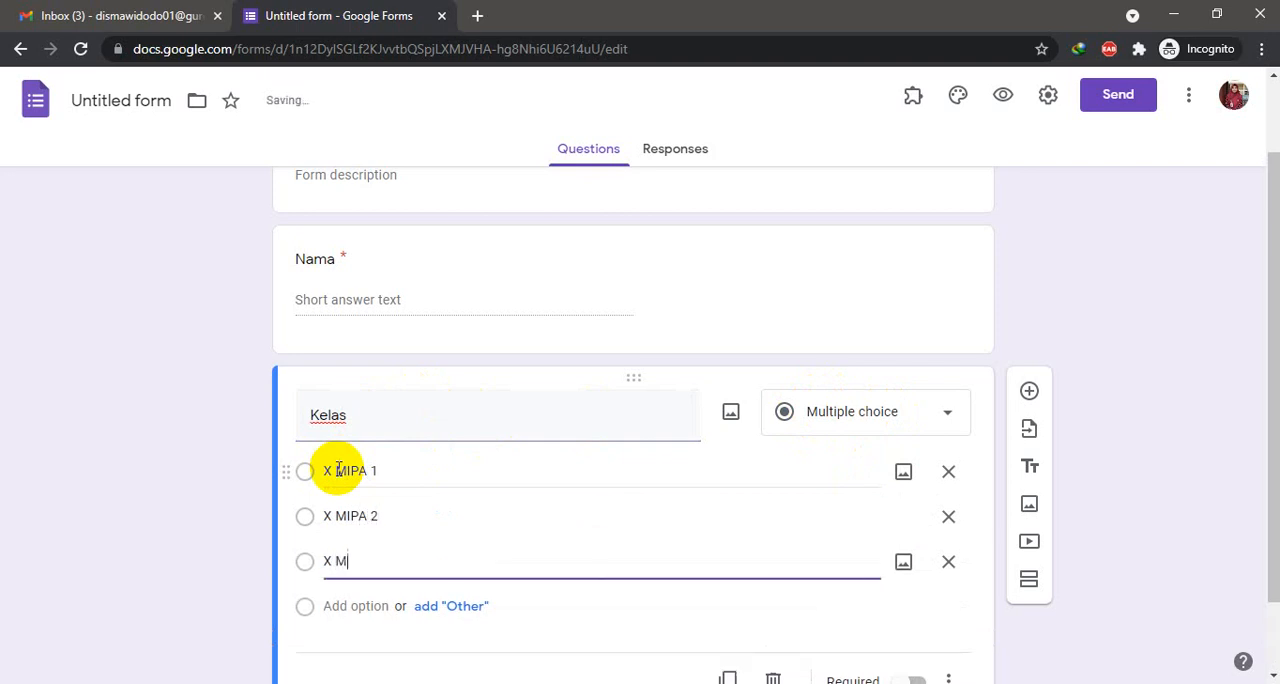
type("IPA 3")
key("Return")
type("X M")
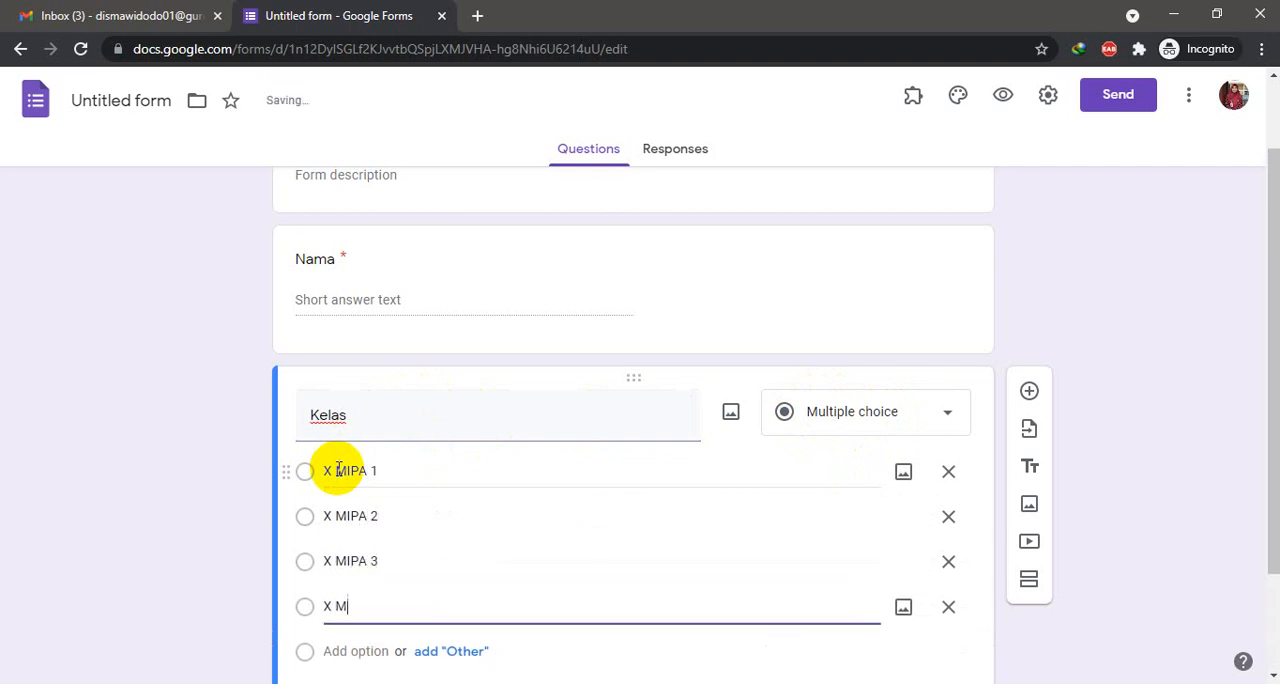
type("IPA 4")
scroll(832, 505, "down", 2)
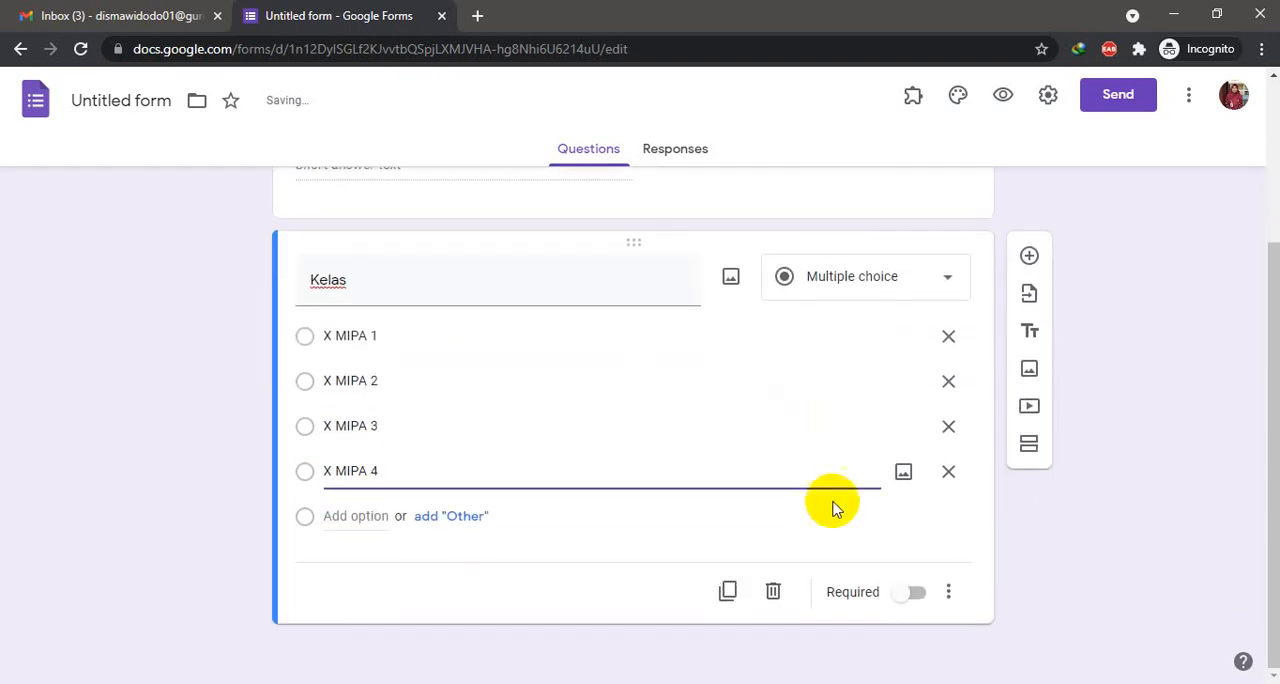
left_click(900, 596)
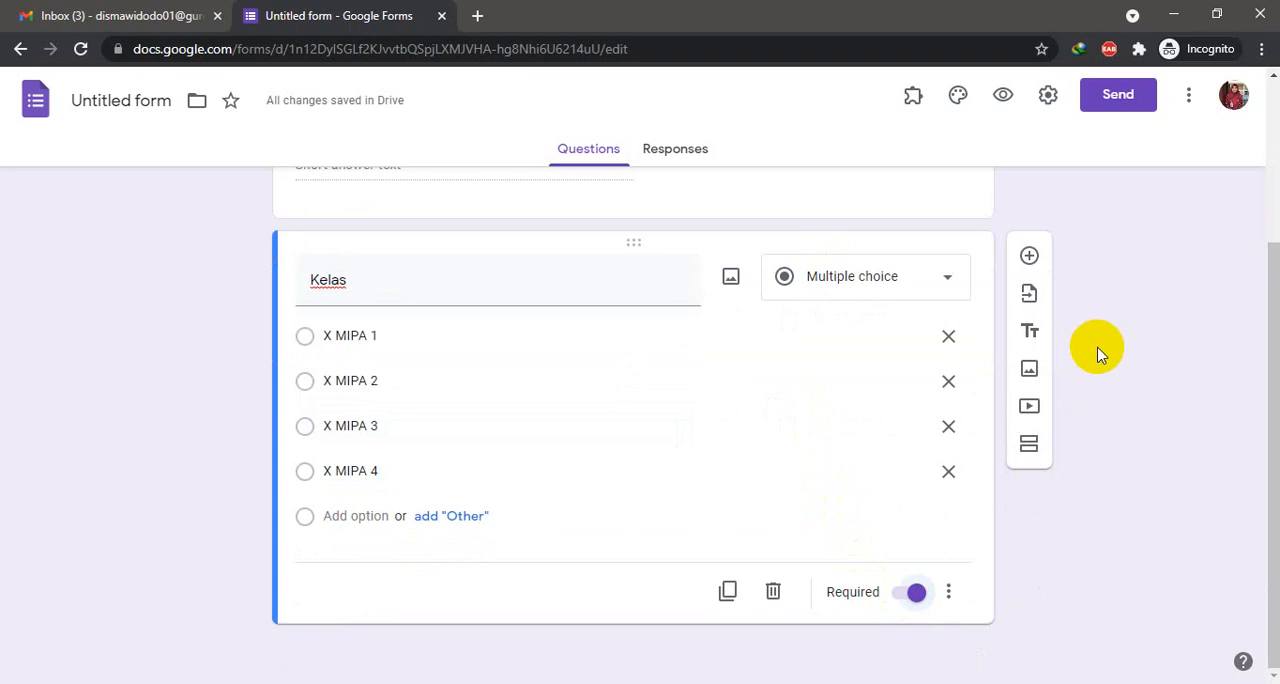
- Add a new question after Kelas with text starting "Petunjuk tugas. Bacalah modul tentang layanan internet."
scroll(877, 412, "up", 2)
scroll(877, 418, "down", 2)
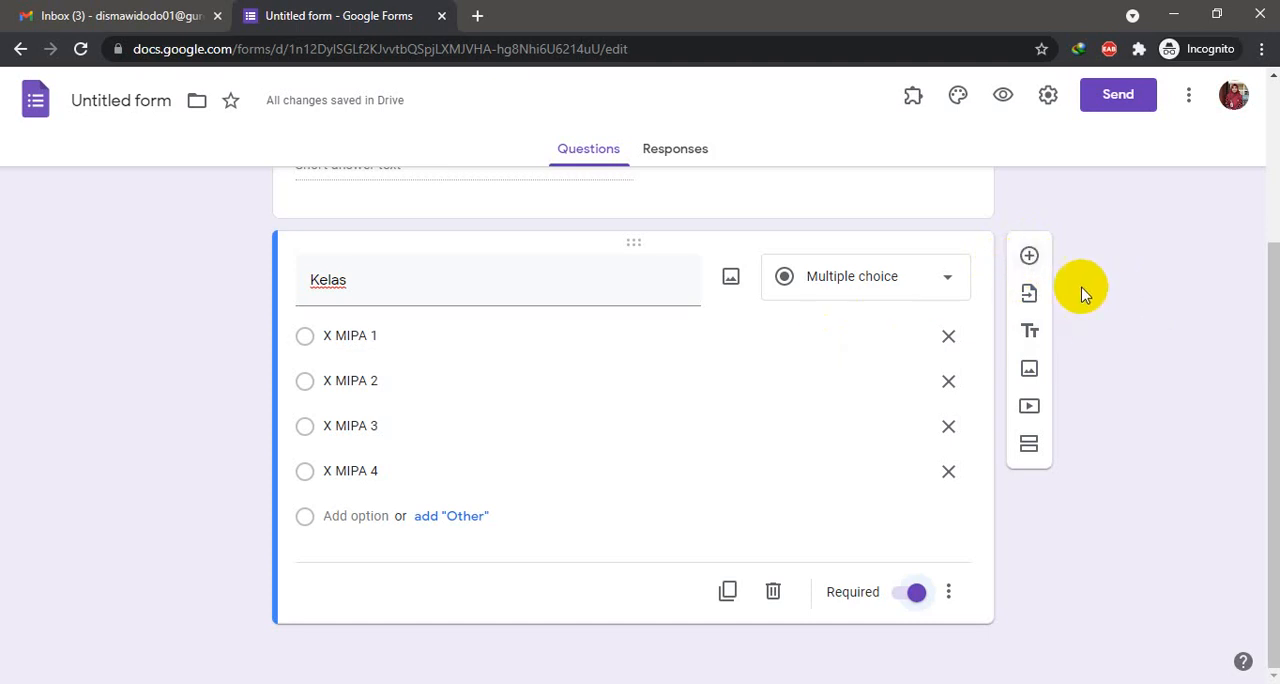
left_click(1029, 256)
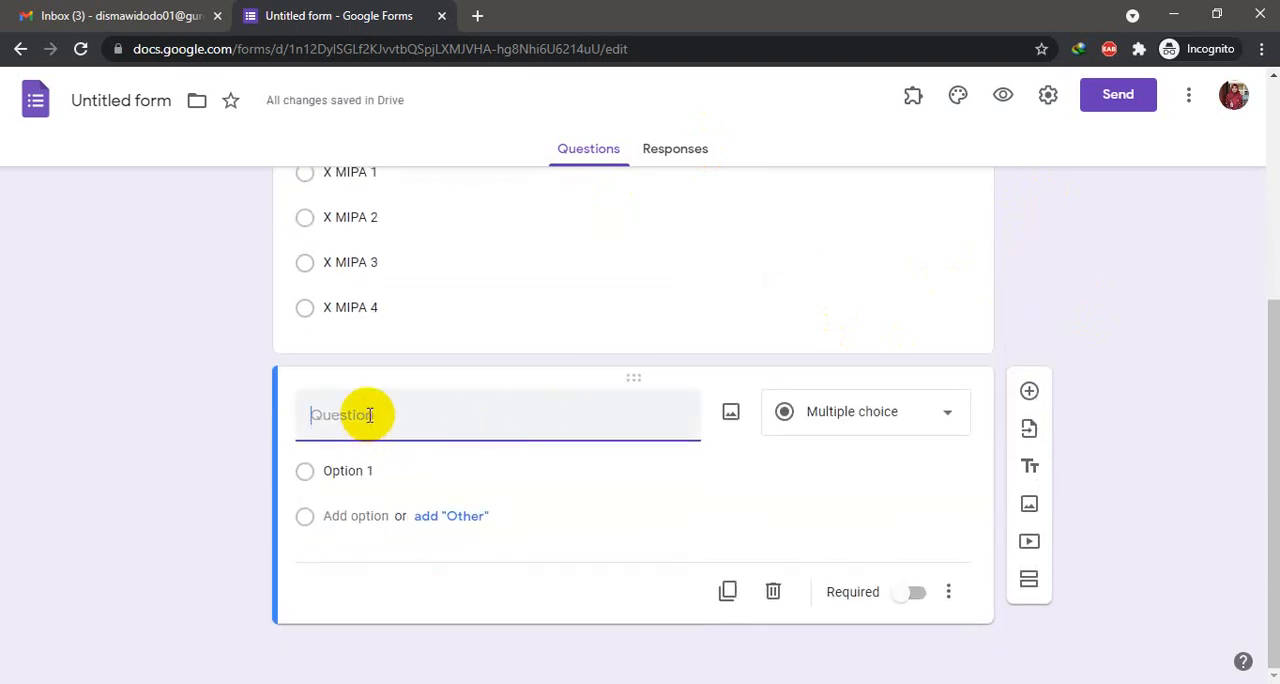
type("pET")
key("BackSpace")
key("BackSpace")
key("BackSpace")
type("Petunjuk")
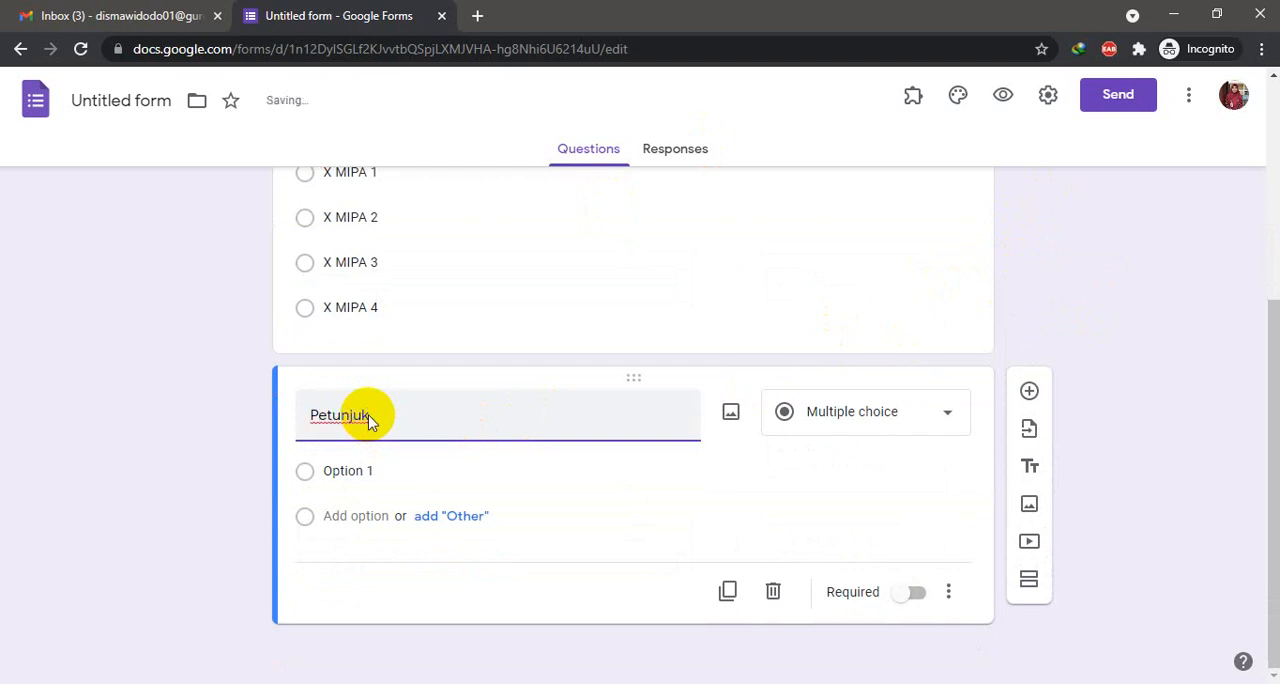
type(" tugas. Bacalah mod")
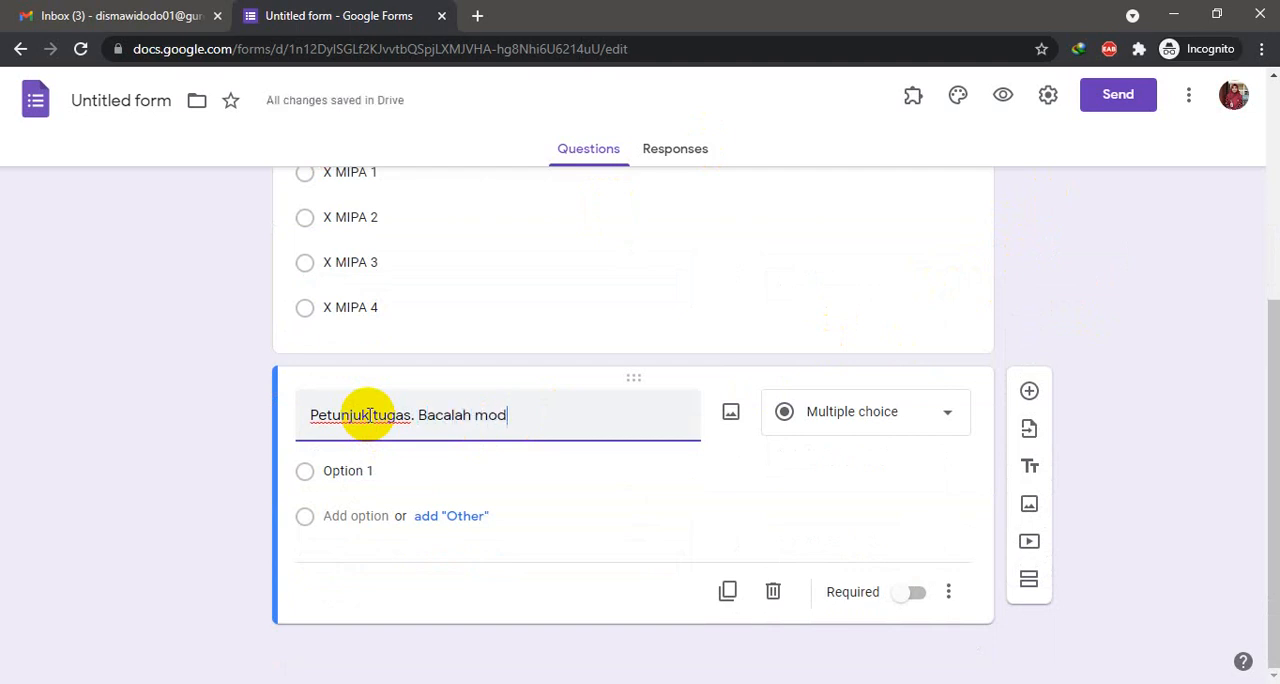
type("ul te")
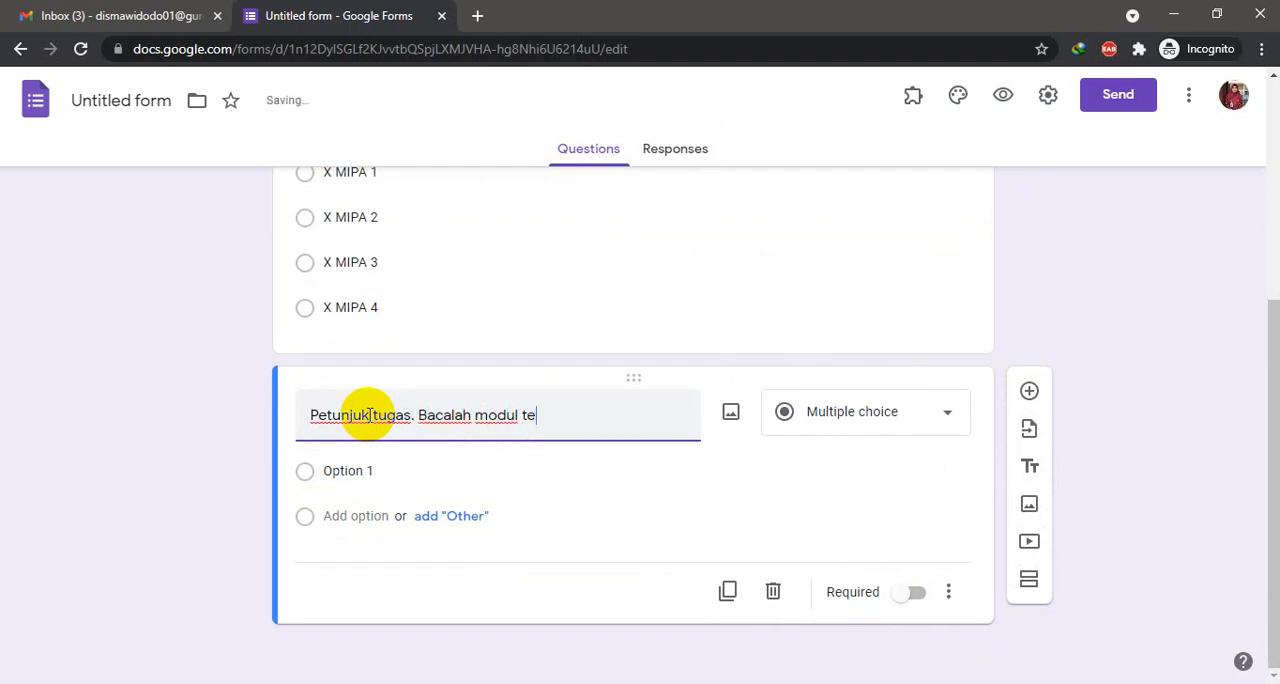
type("ntang layanan i")
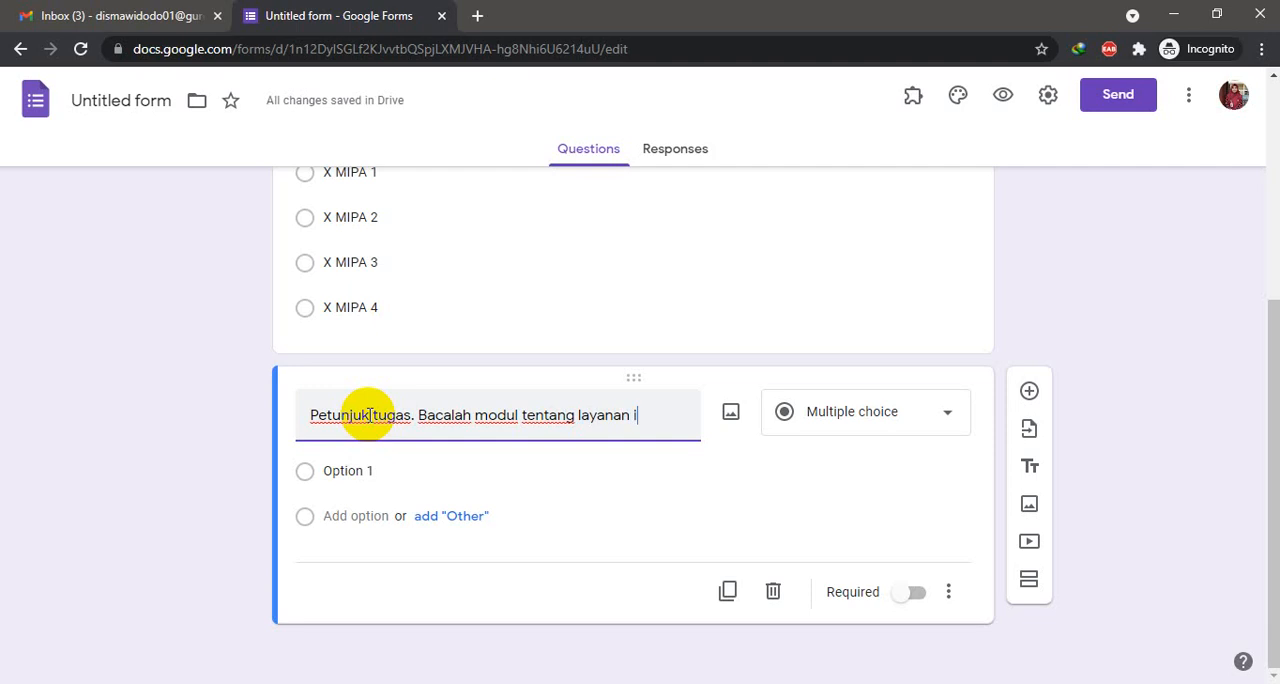
type("nternet. Kemu")
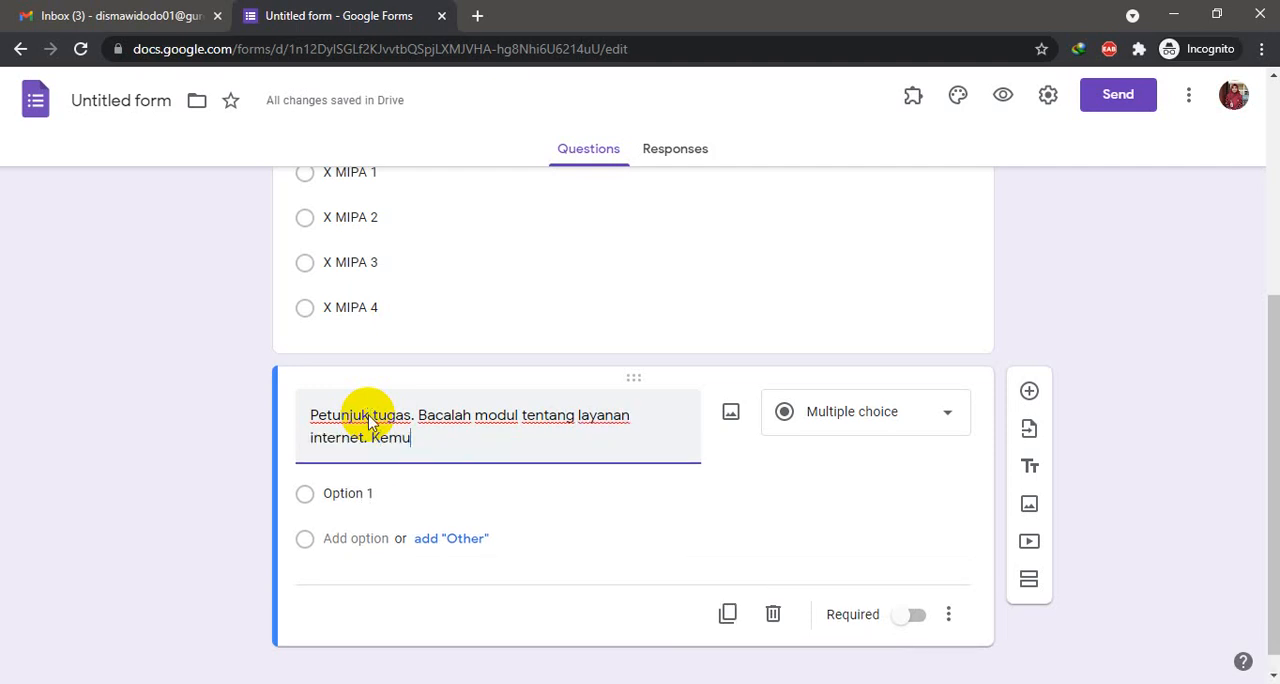
type("dian, butat")
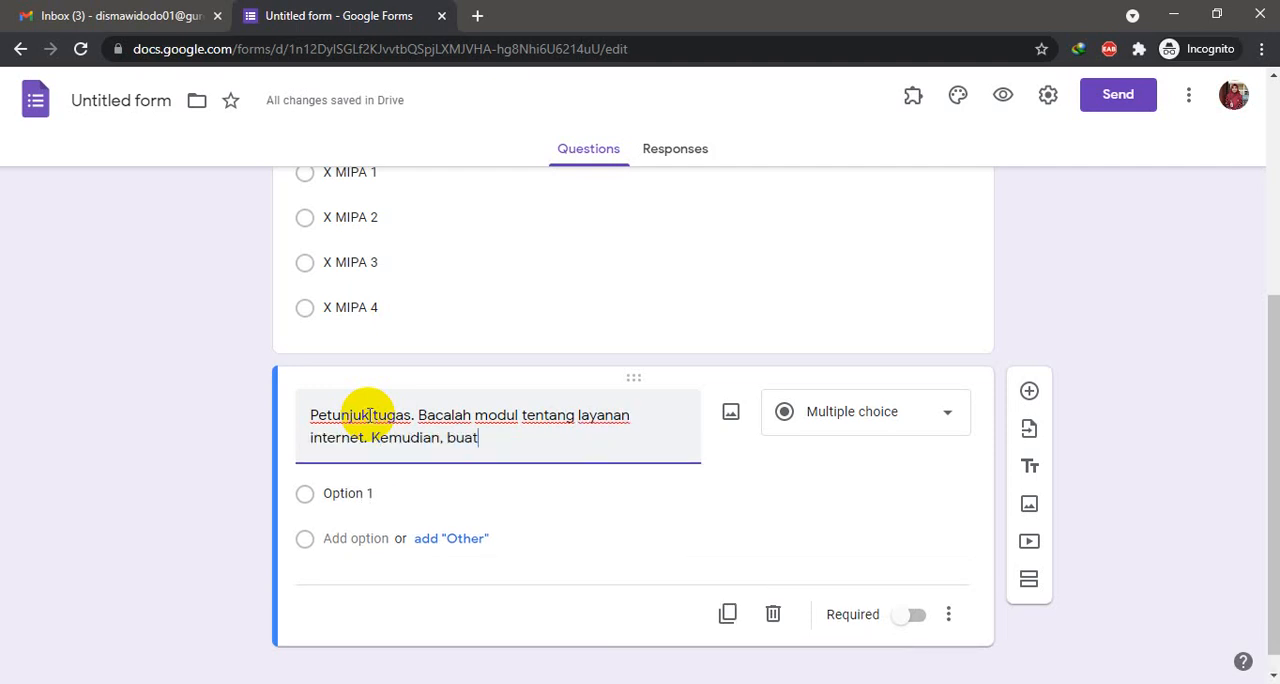
type("lah rangkuman")
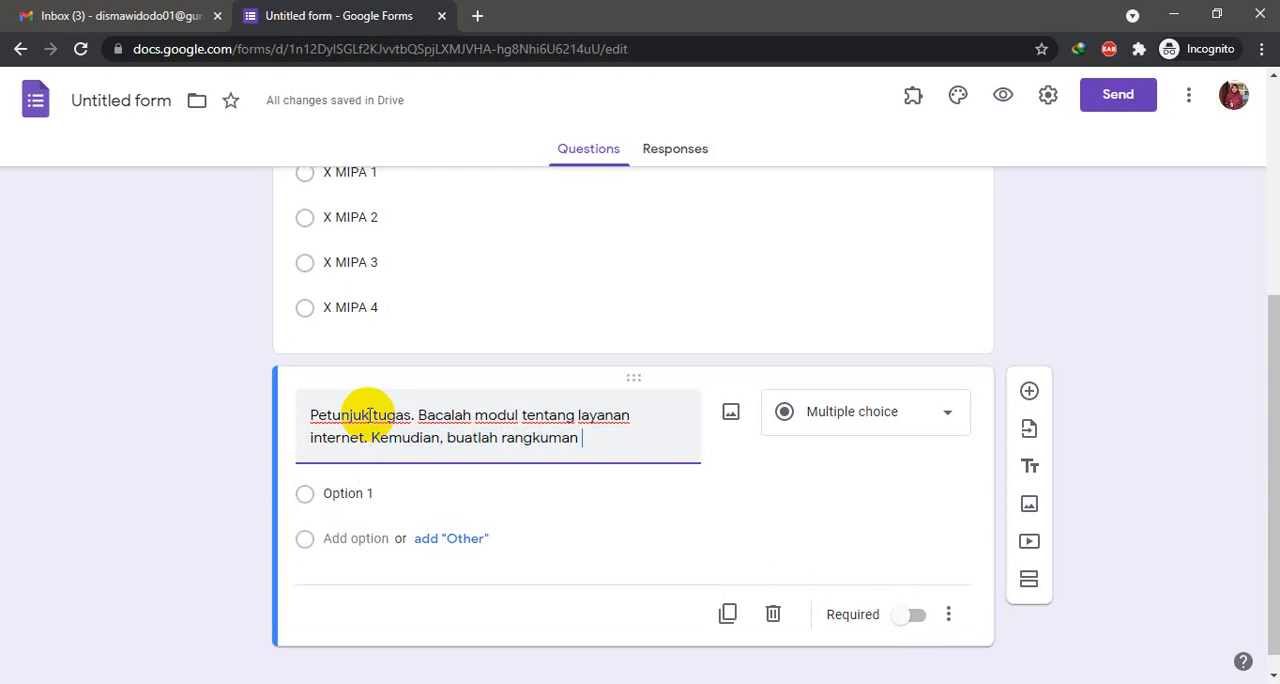
type(" m")
- Continue the question text with "Kemudian, buatlah rangkuman di buku tulis minimal sebanyak 1 halaman"
key("BackSpace")
type("di b")
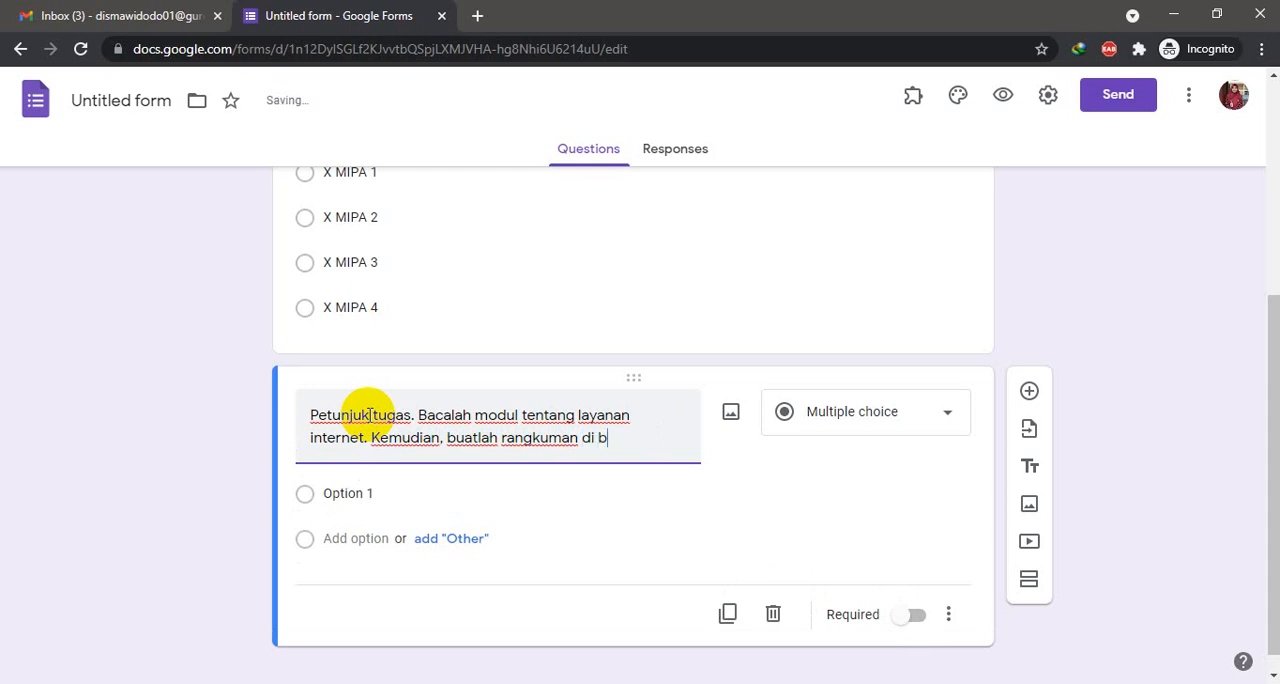
type("uku tulis min")
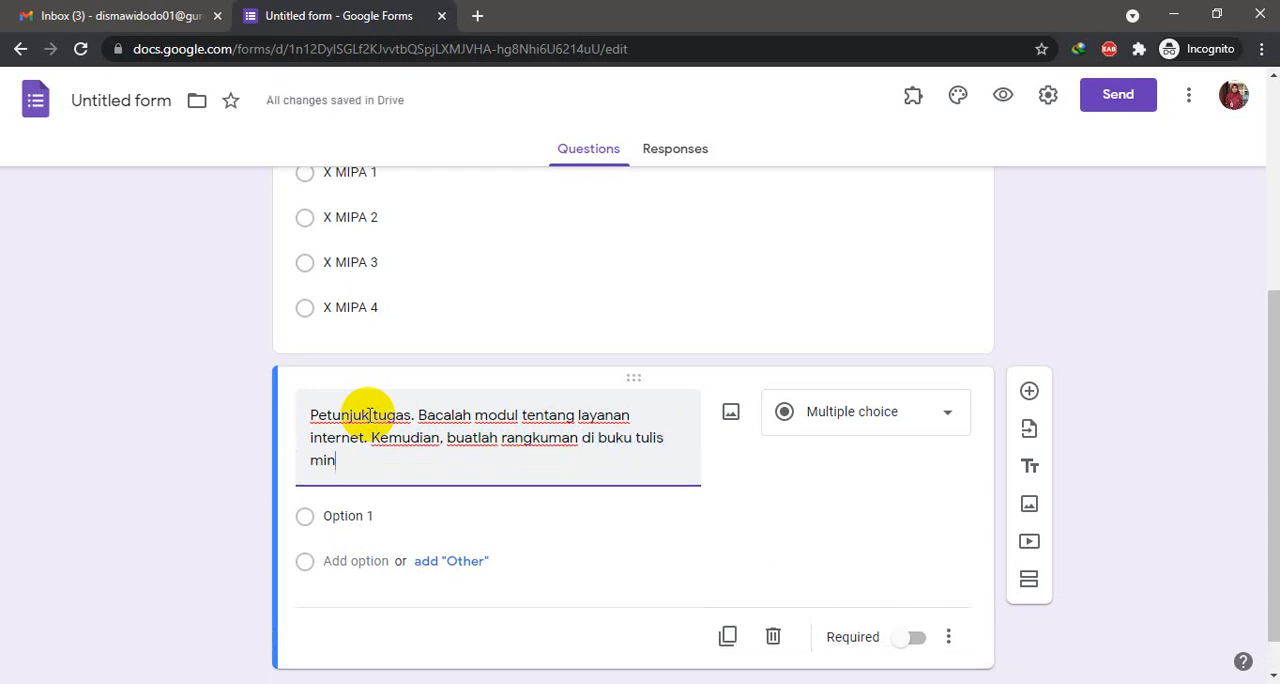
type("imal seban")
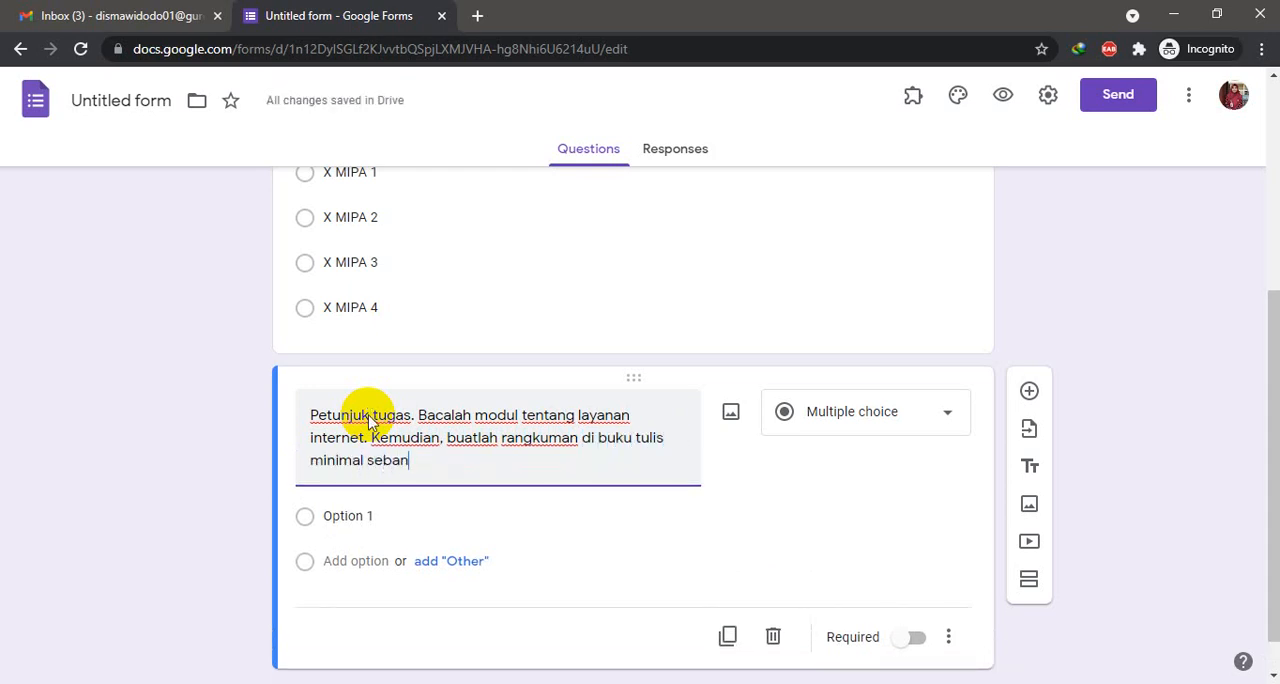
type("yak 1 ")
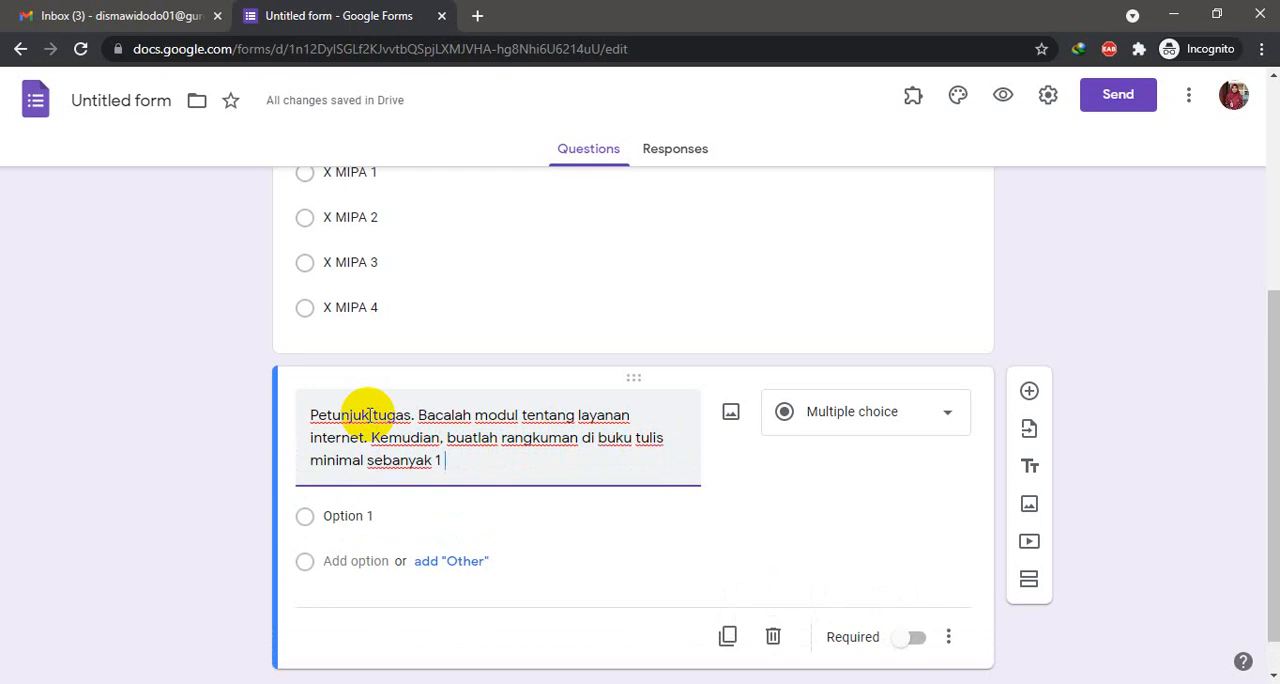
type("halaman. Foto")
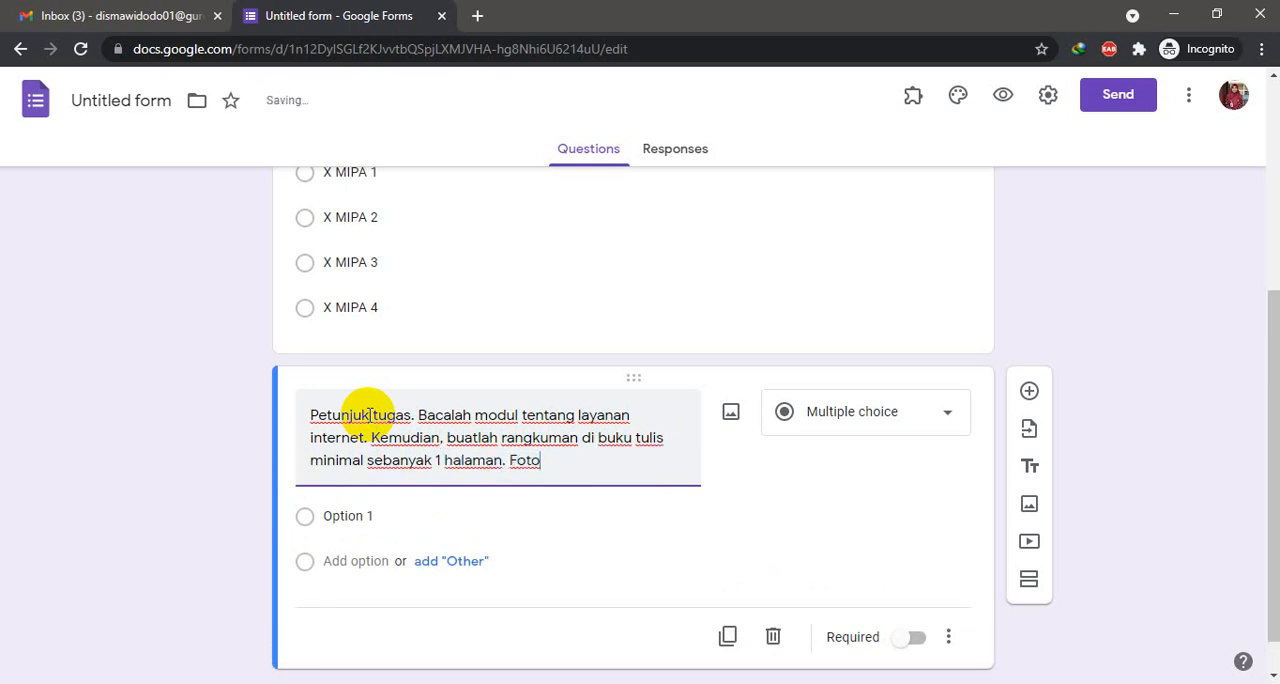
type(" rangkuma")
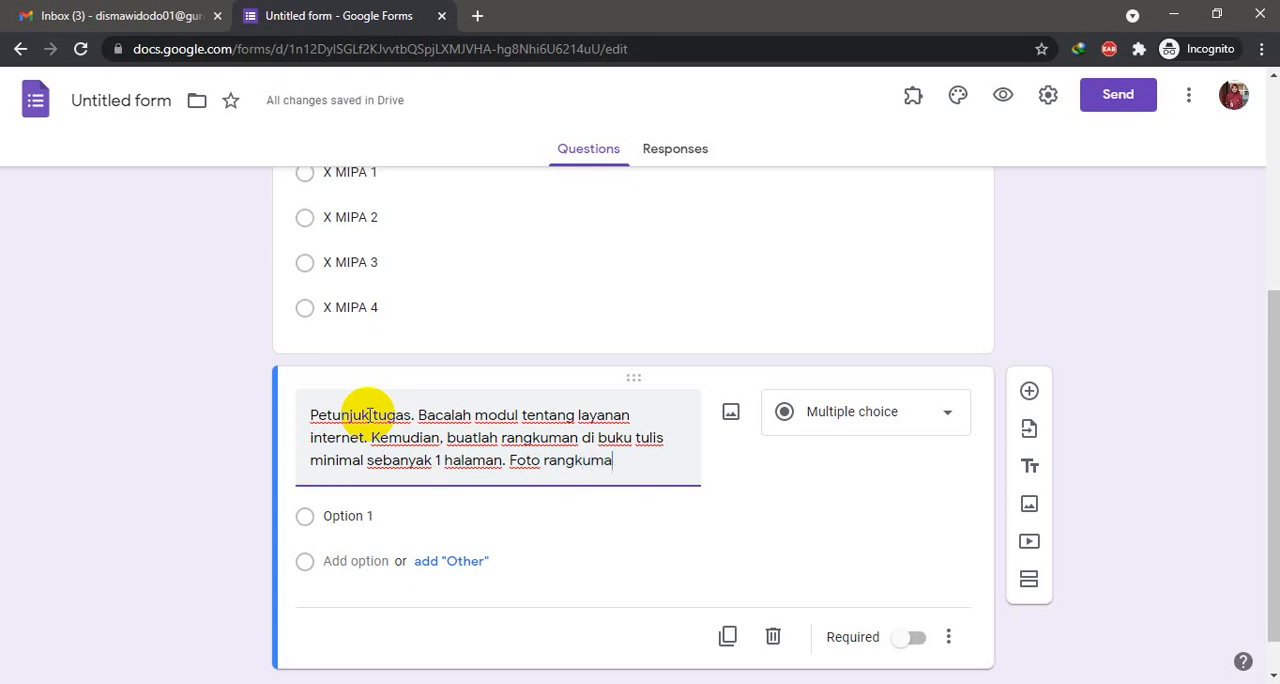
type("n tersebut")
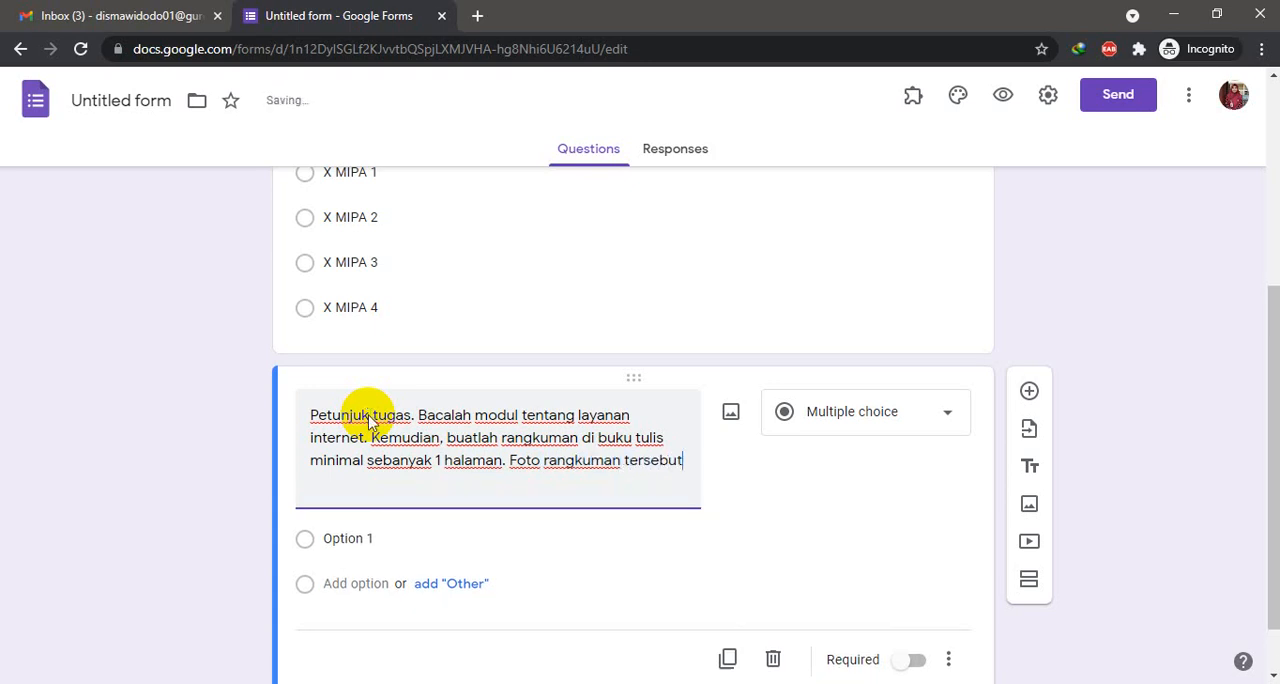
type(". lalu")
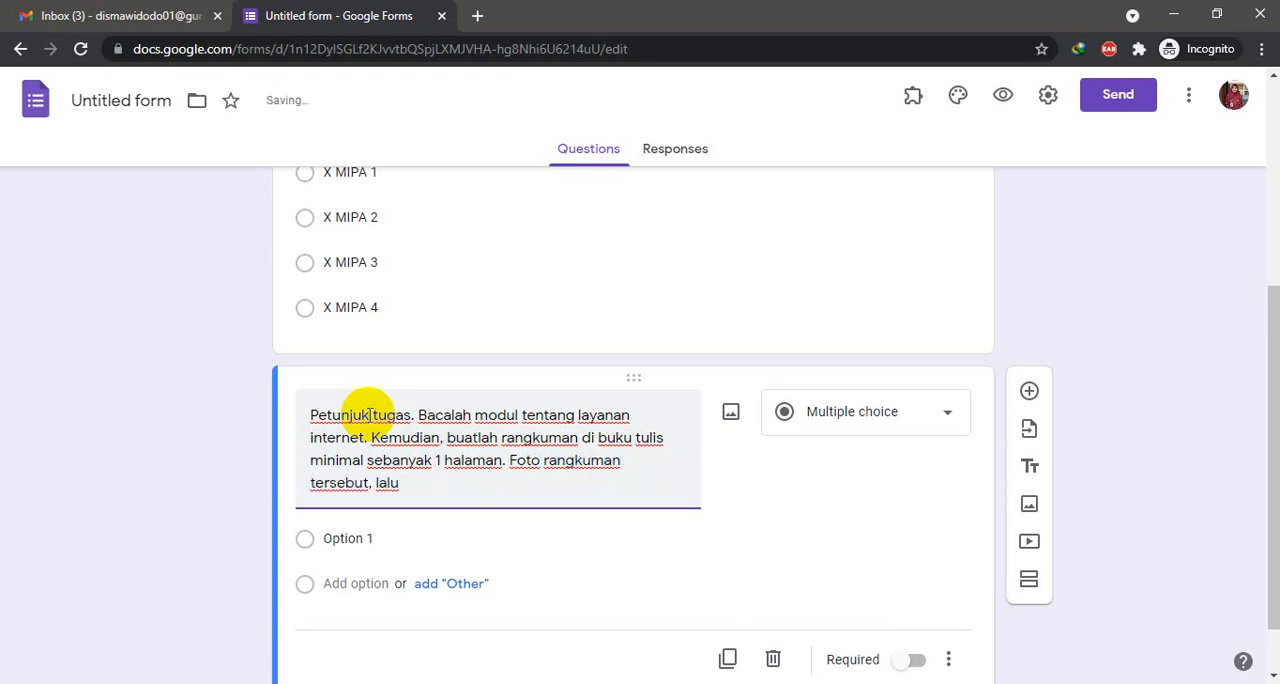
type(" unggah foto d")
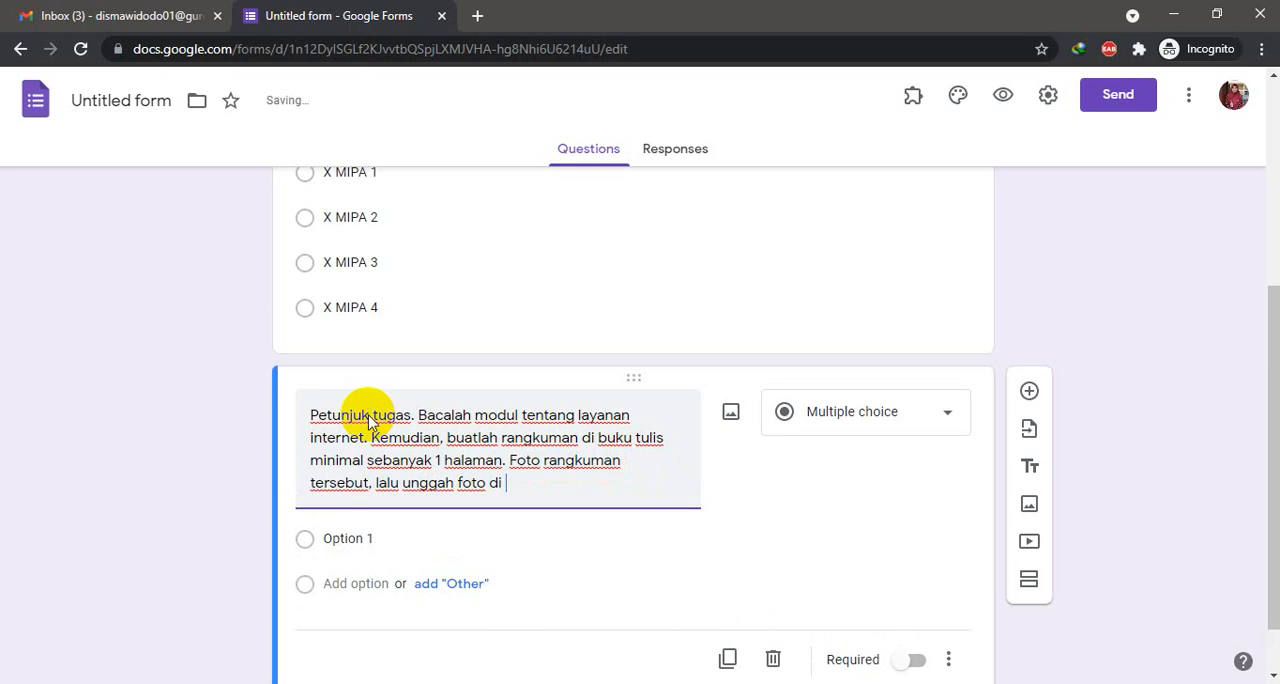
- Finish the question text with the sentence "Foto rangkuman tersebut, lalu unggah foto di google form ini."
type("i foogle ")
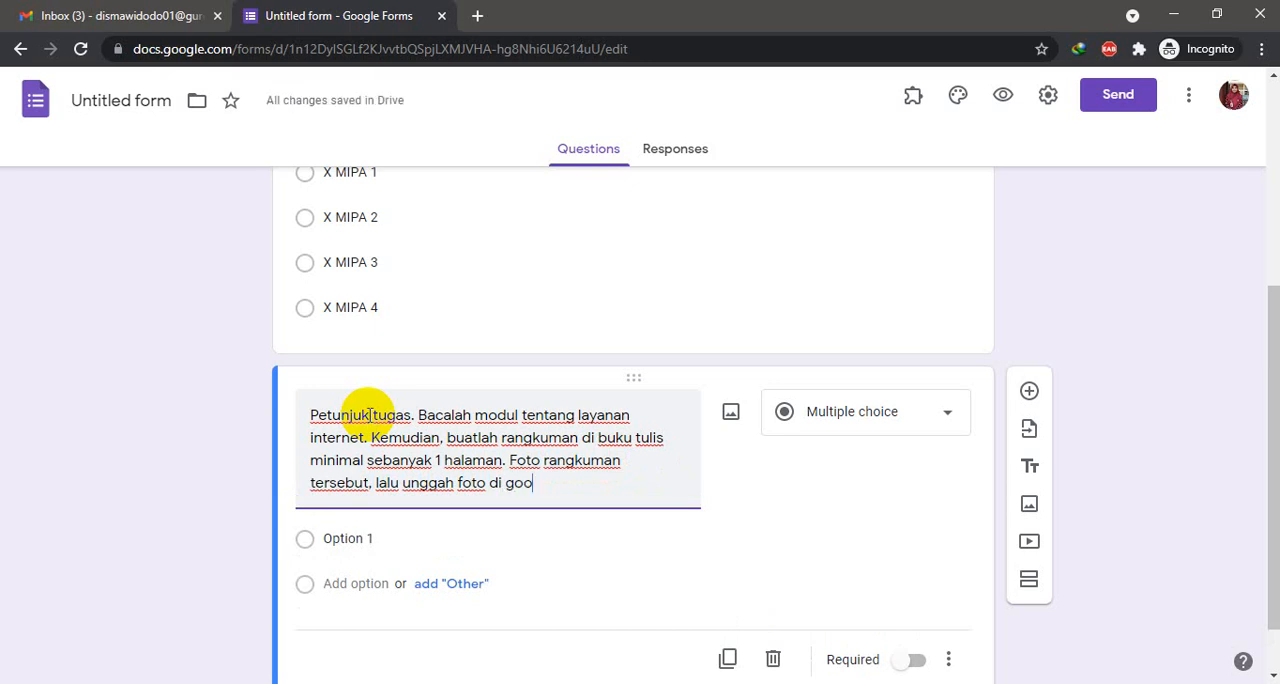
type("form ini.")
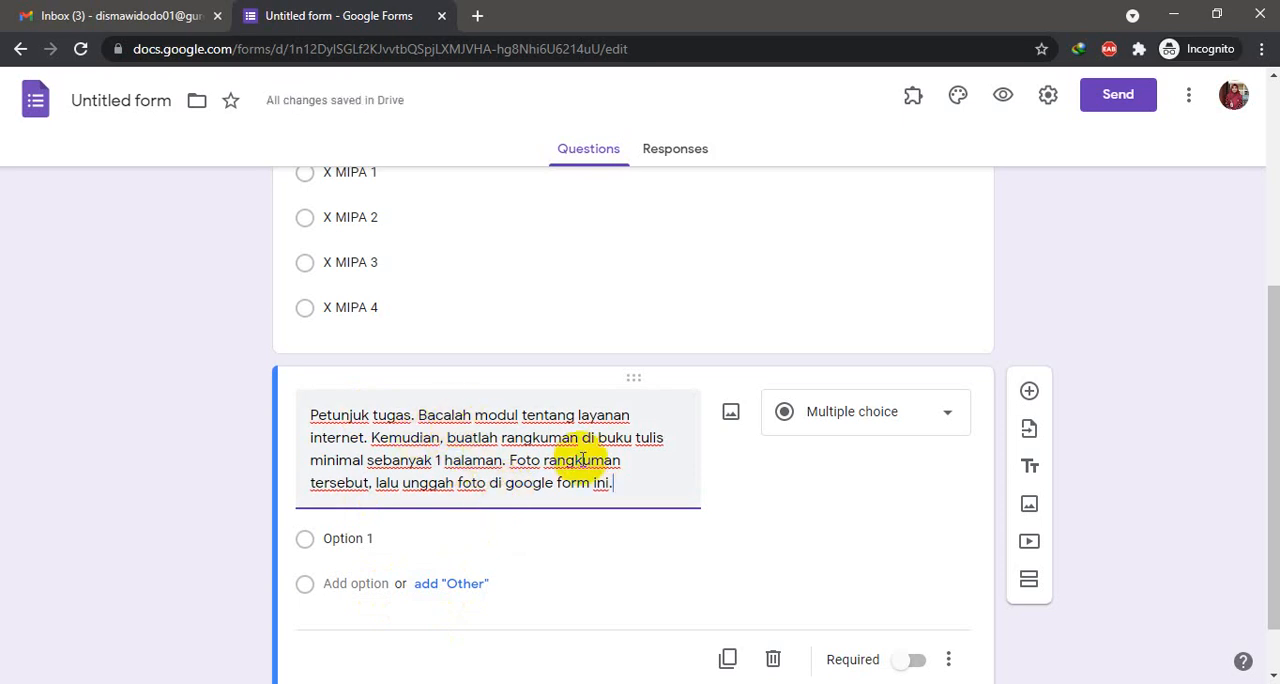
- Change the task instruction question to the File upload type and allow respondents to upload files to Drive
scroll(590, 455, "down", 1)
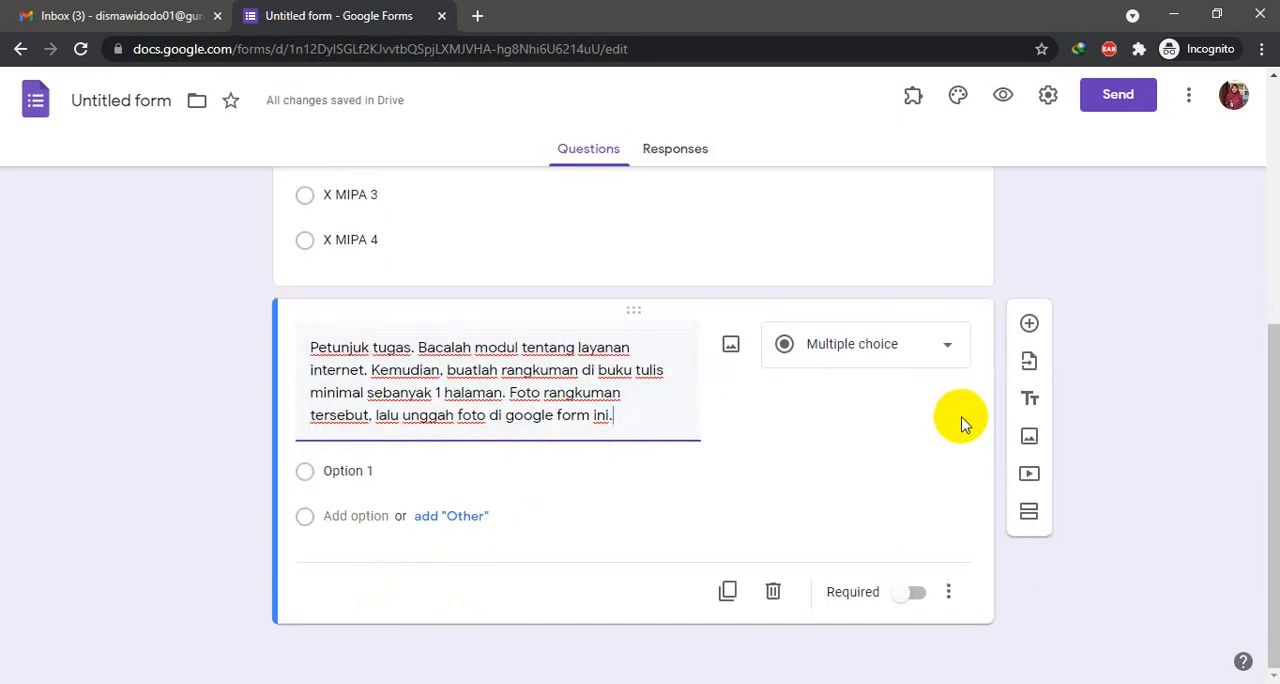
left_click(877, 356)
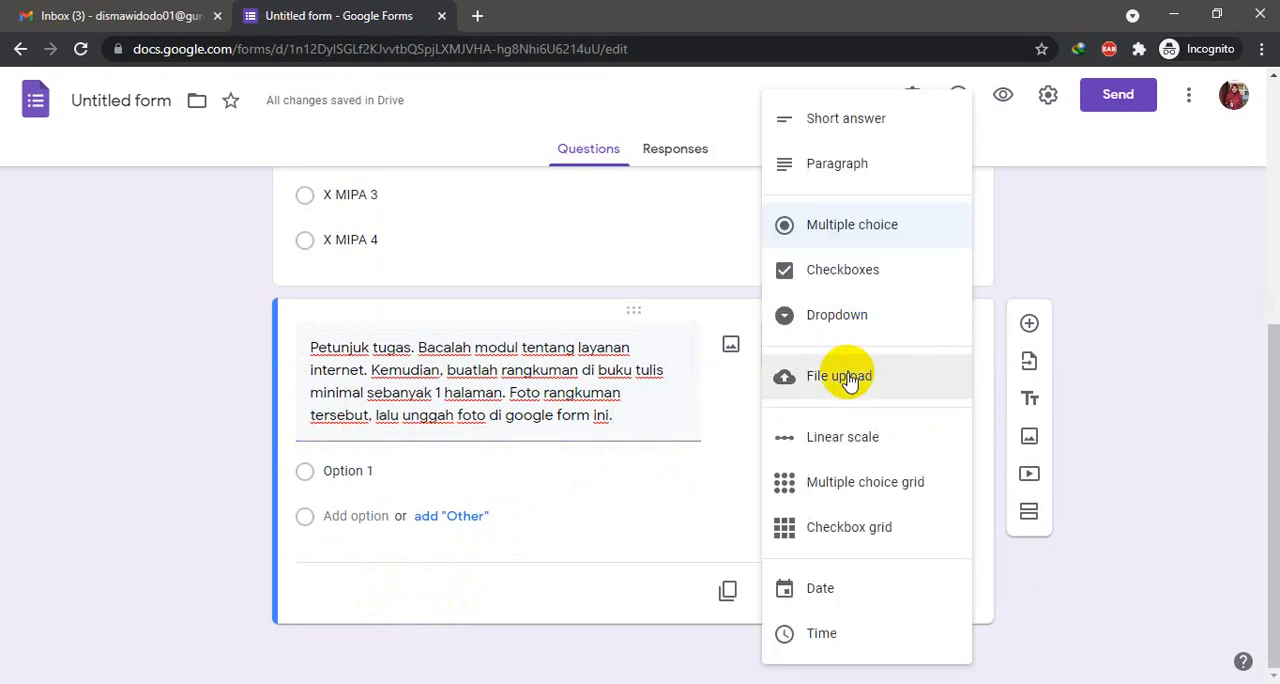
left_click(848, 378)
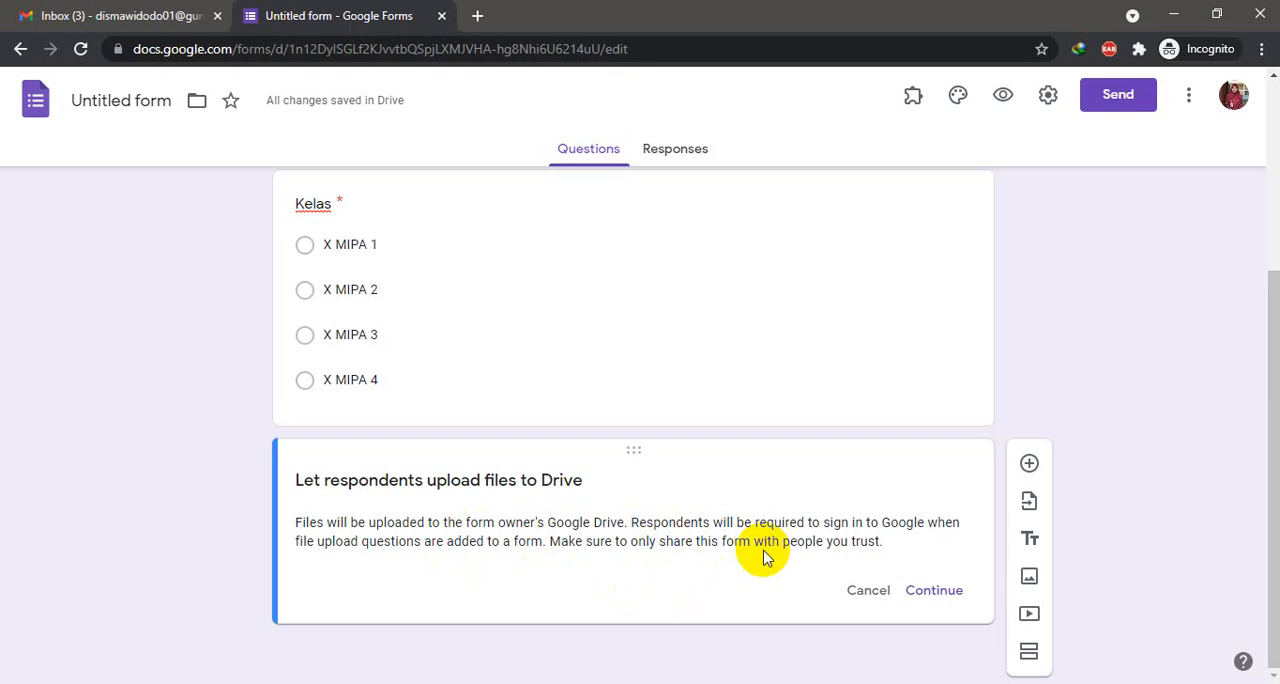
left_click(942, 591)
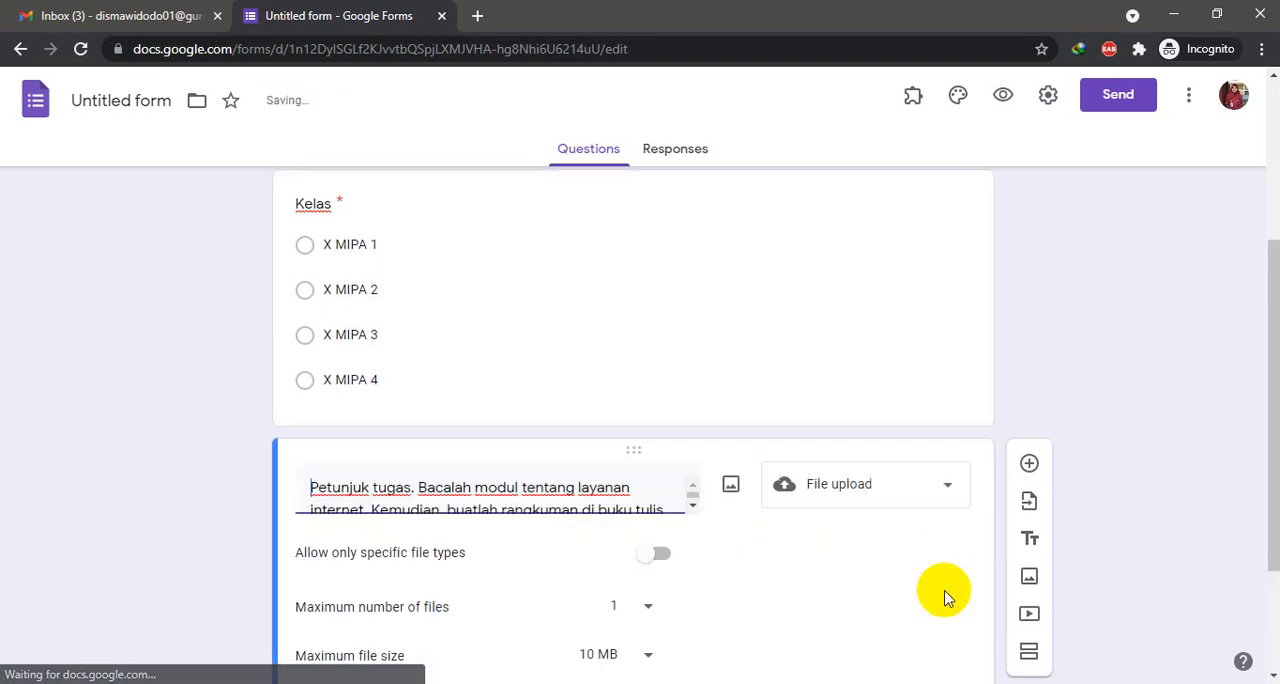
- Limit the upload question to a maximum of 5 files of 10 MB, accepting any file type, and make it required
scroll(714, 611, "down", 2)
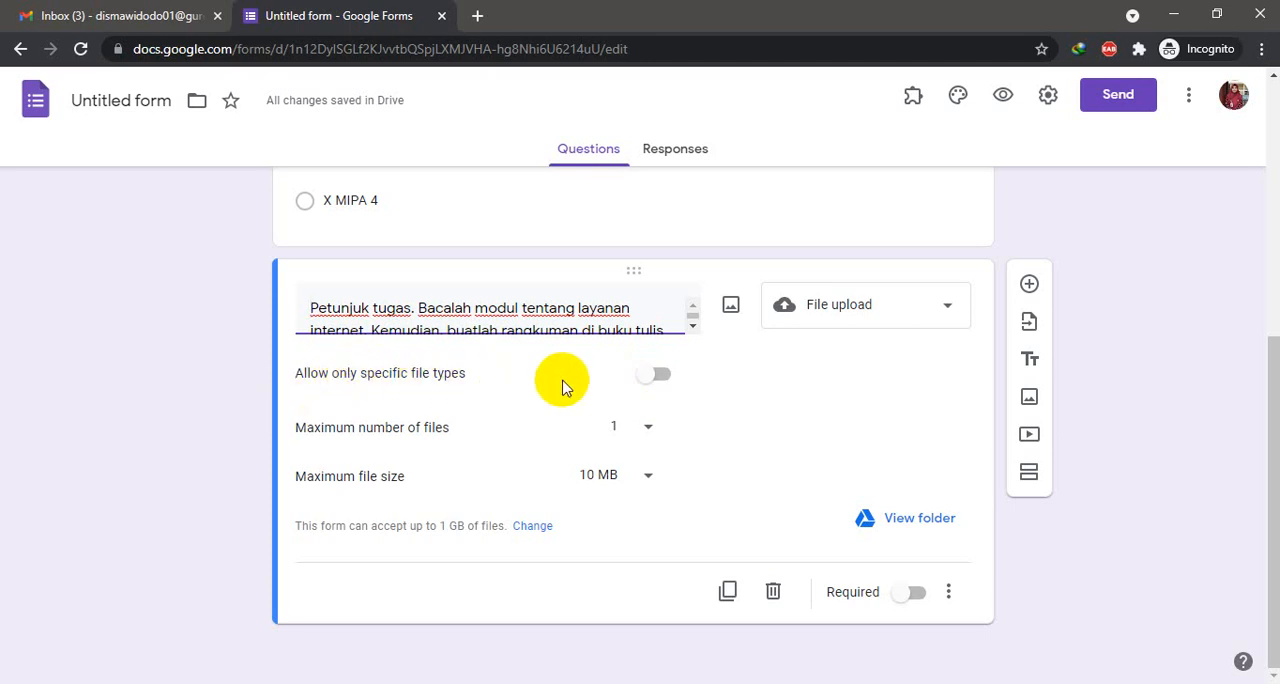
left_click(648, 386)
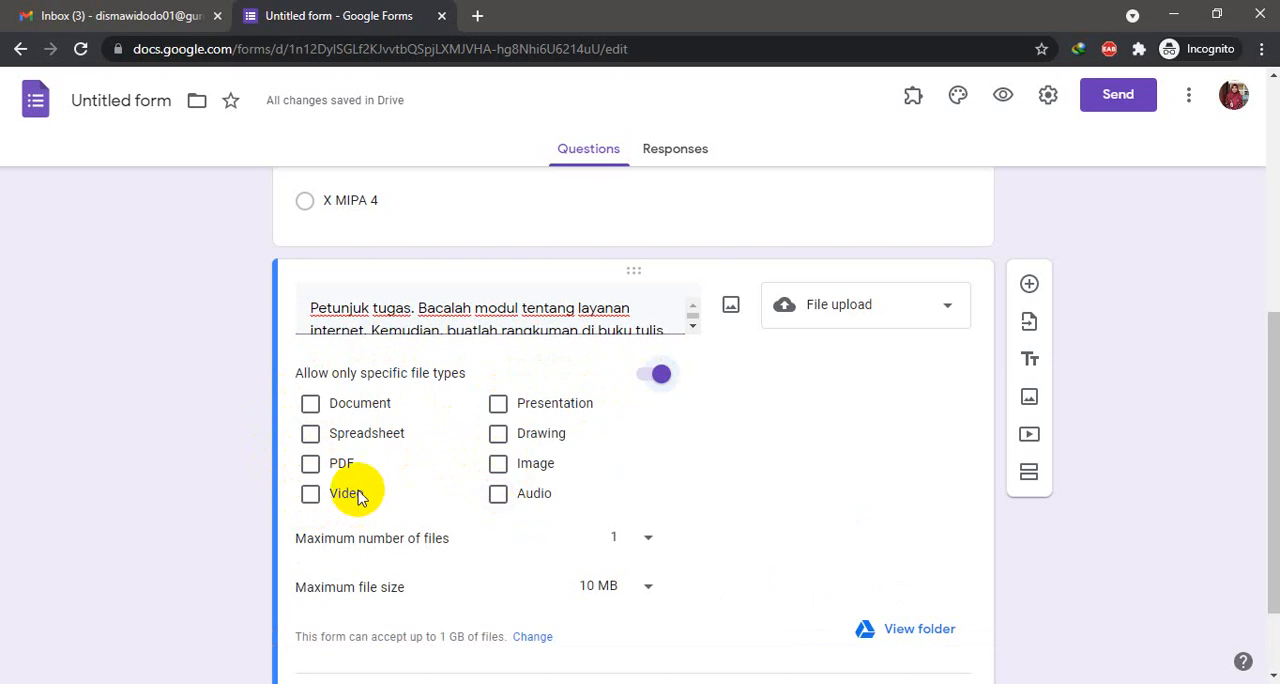
left_click(641, 383)
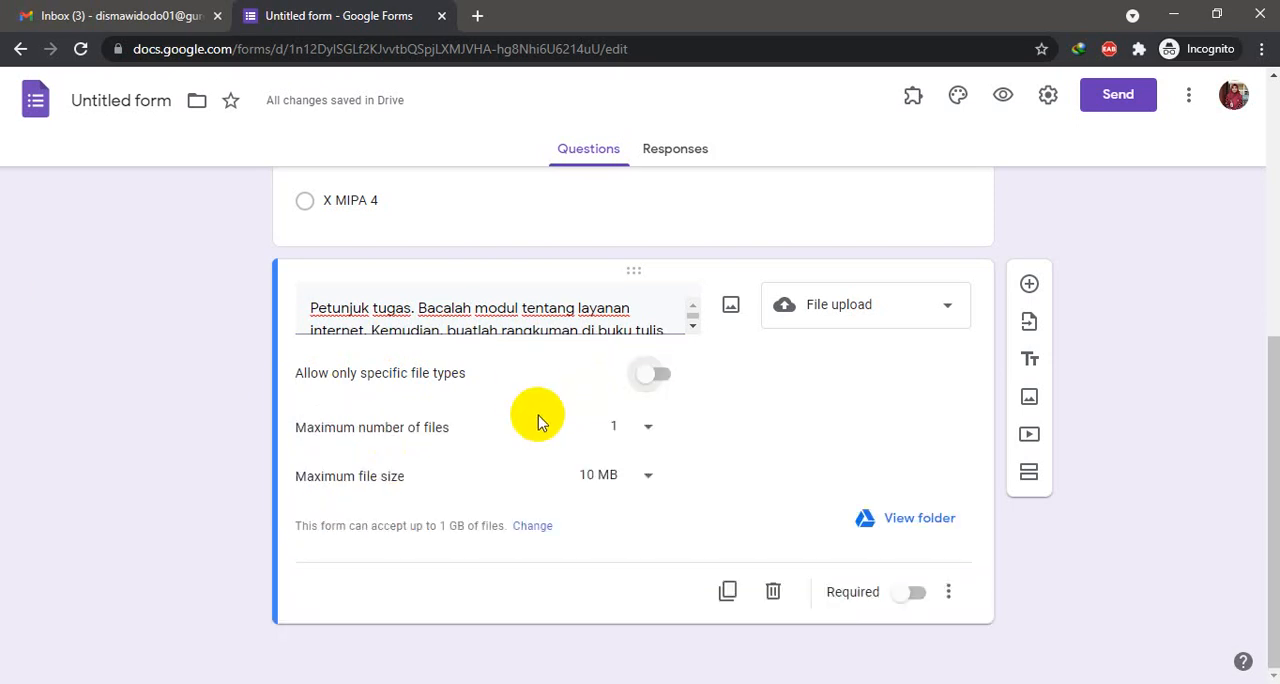
left_click(645, 428)
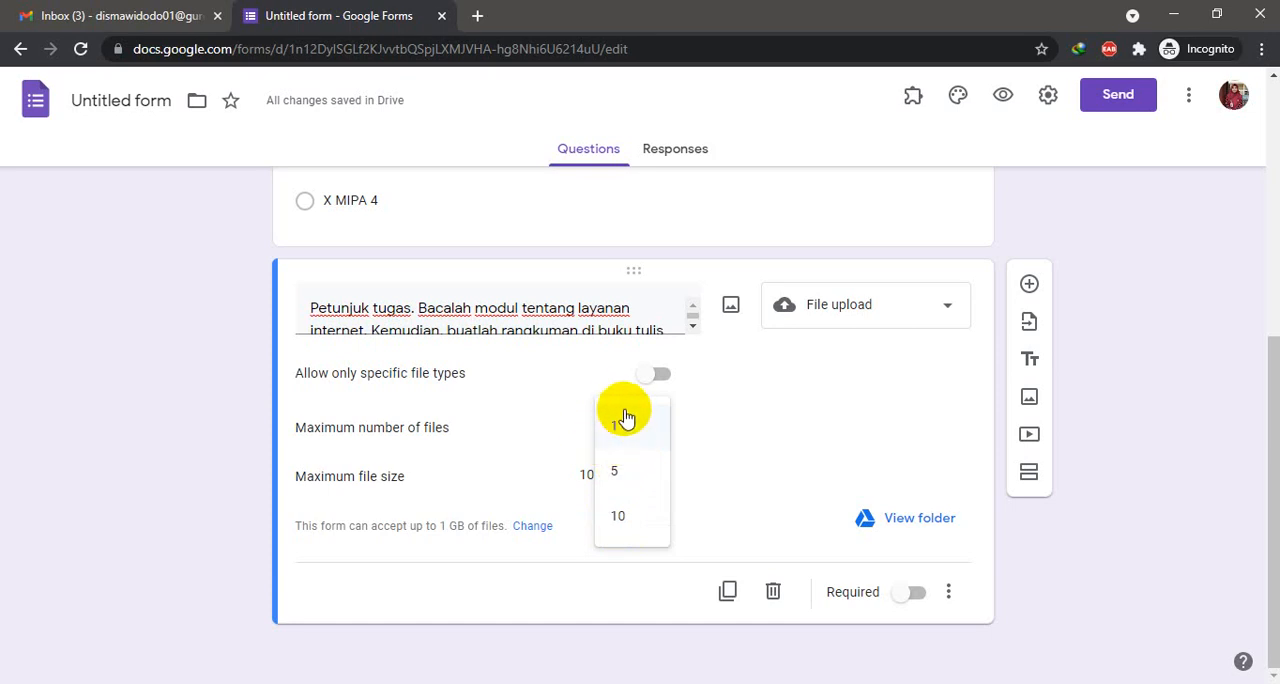
left_click(615, 476)
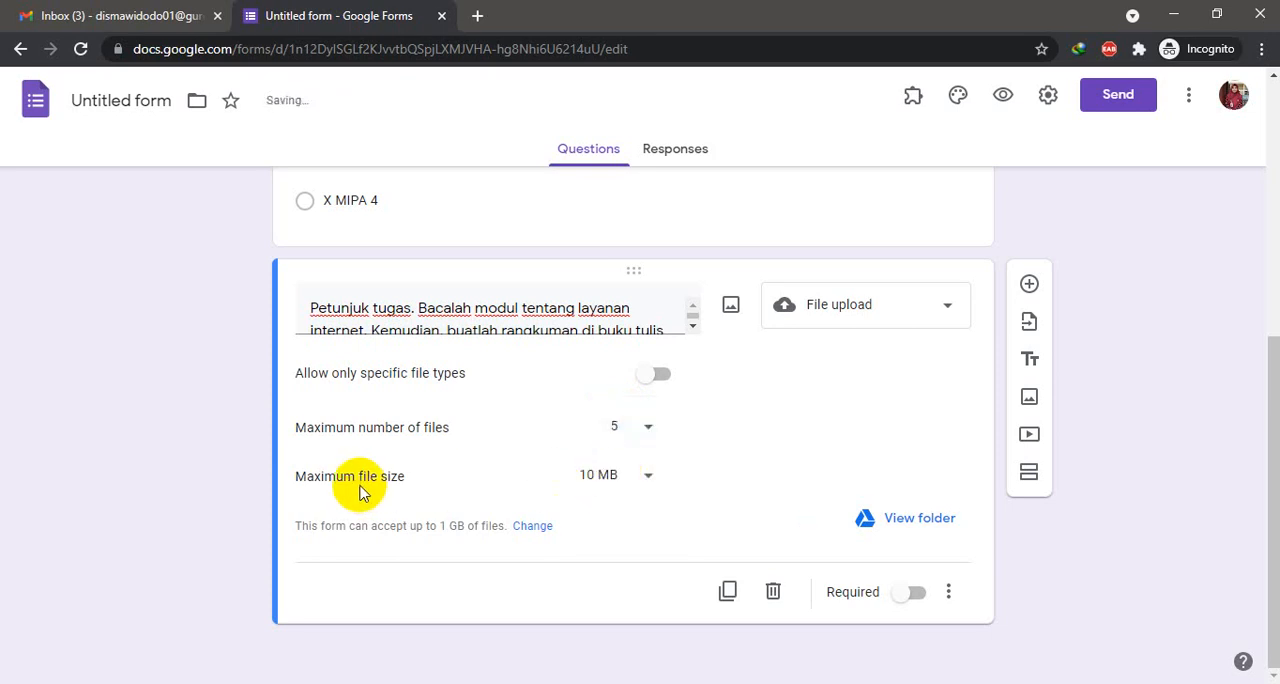
left_click(620, 478)
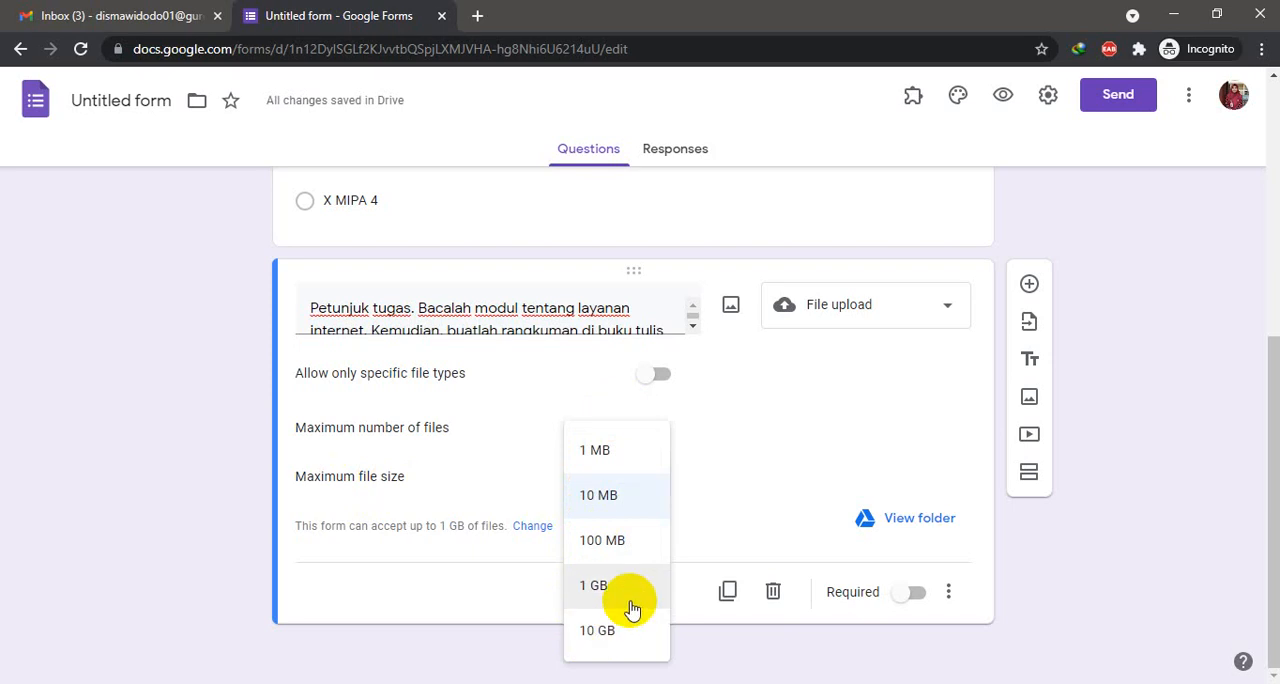
left_click(609, 505)
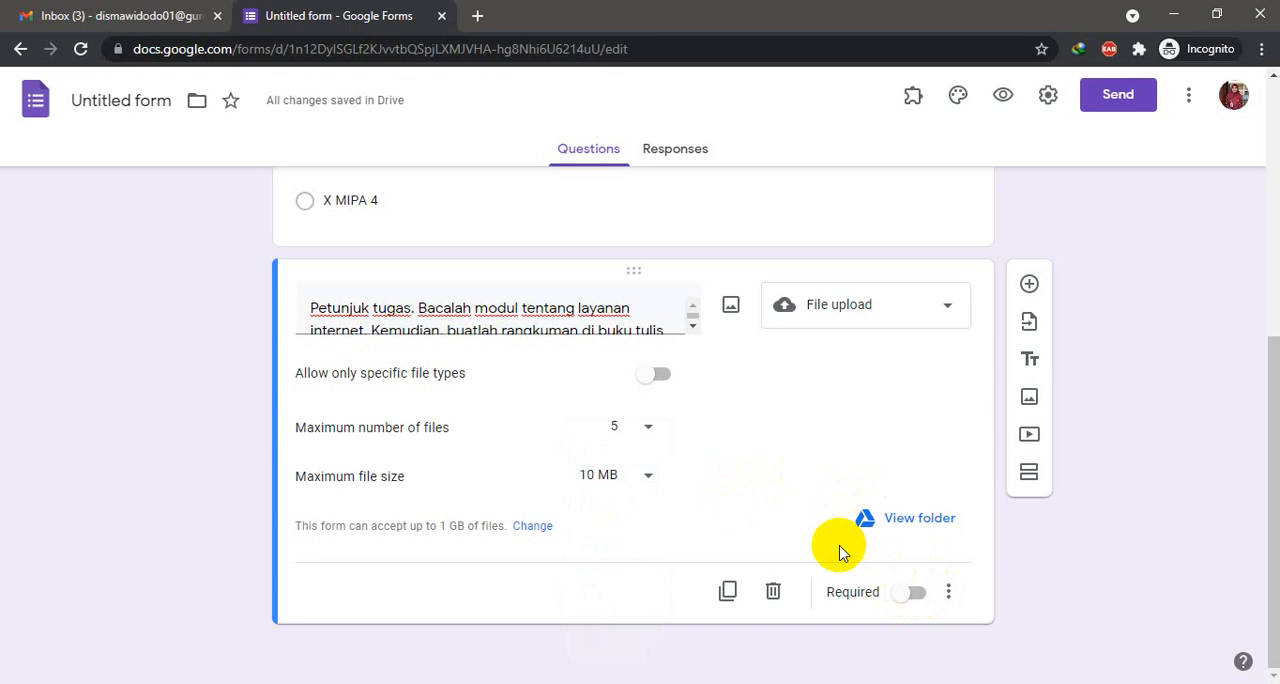
left_click(910, 593)
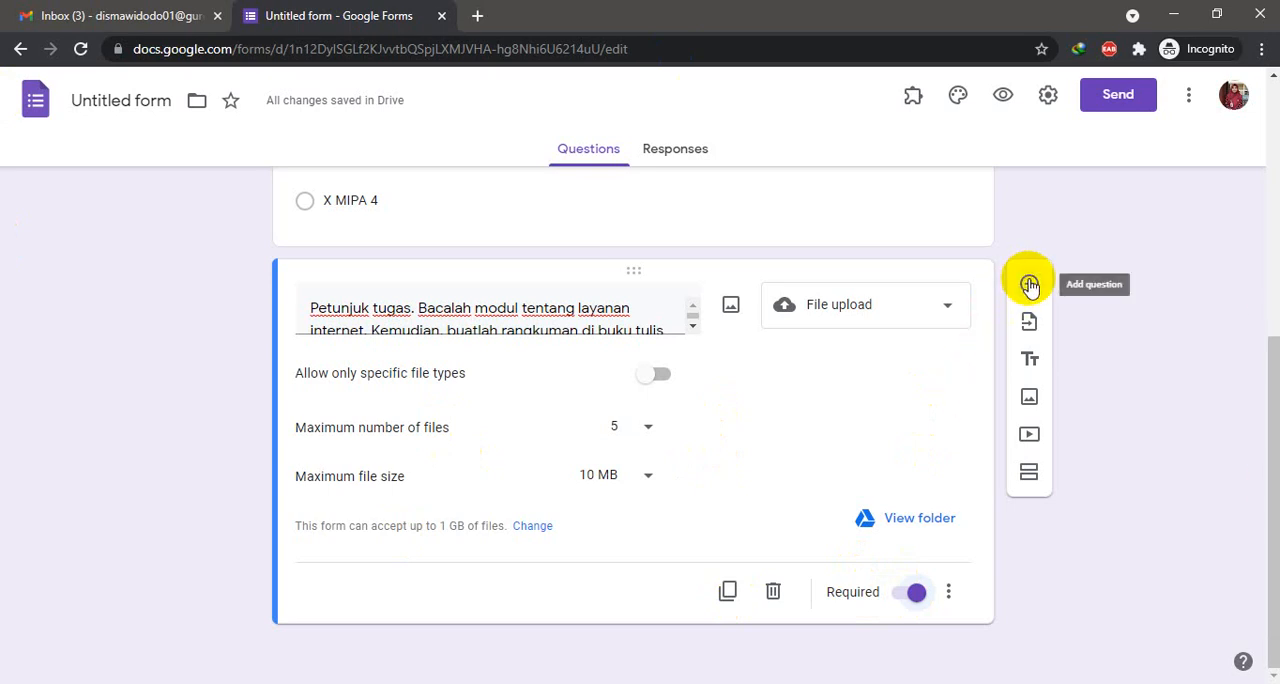
- Copy the form's full shareable link from the sending options and close the dialog
left_click(1108, 101)
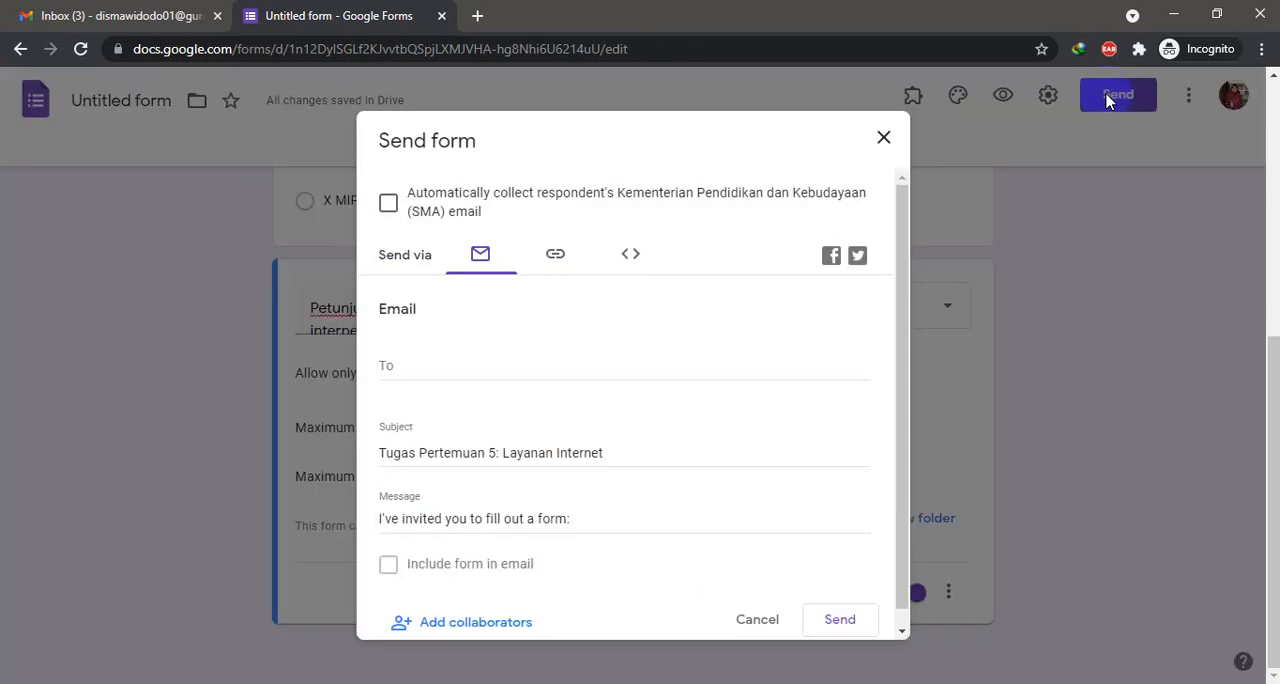
scroll(580, 346, "down", 1)
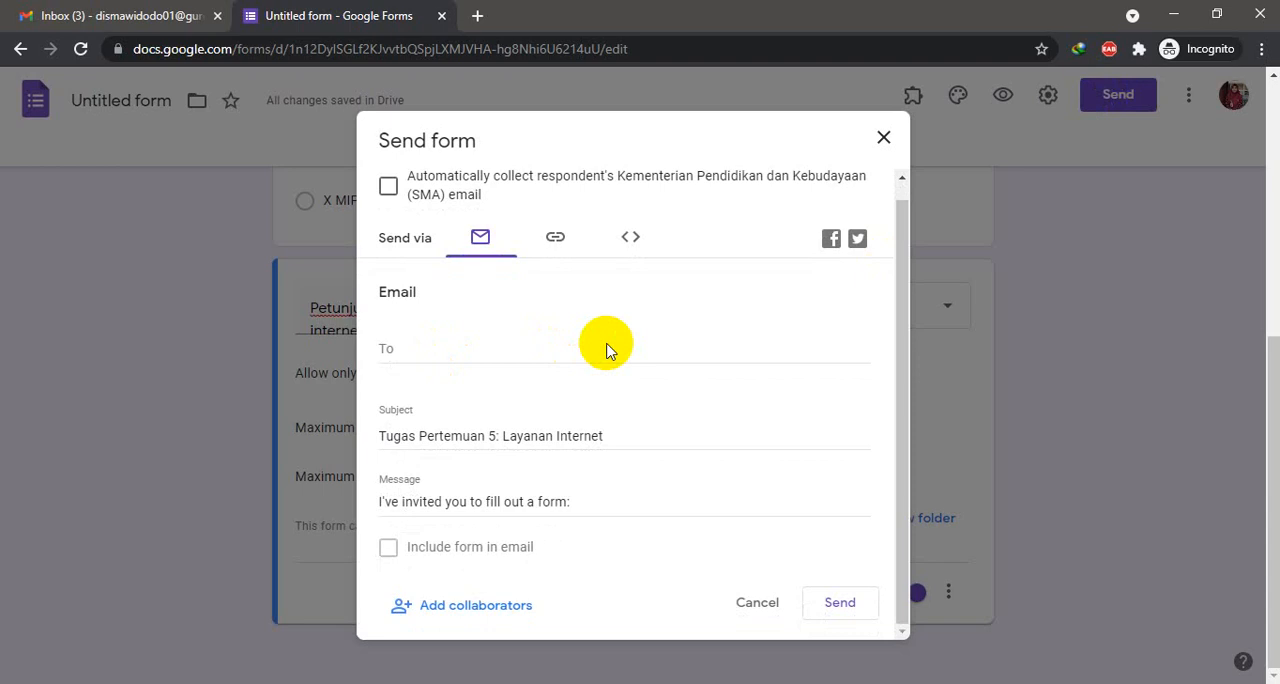
scroll(607, 344, "up", 1)
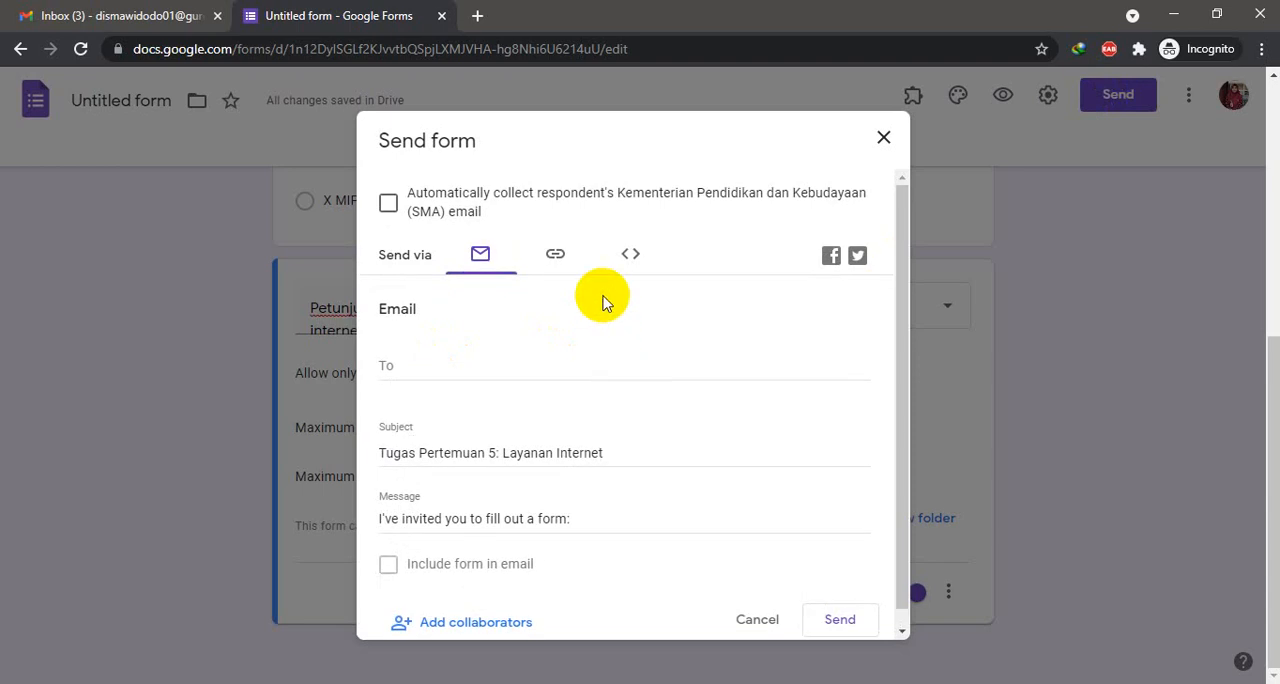
left_click(558, 262)
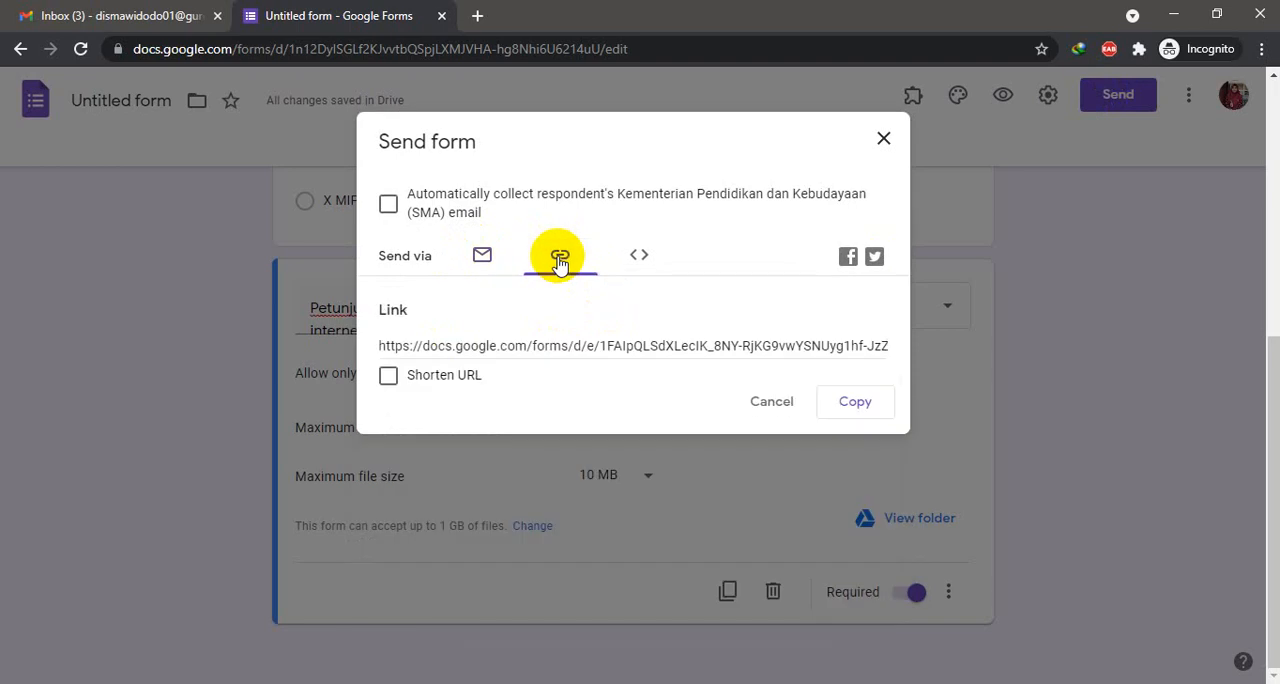
left_click(850, 403)
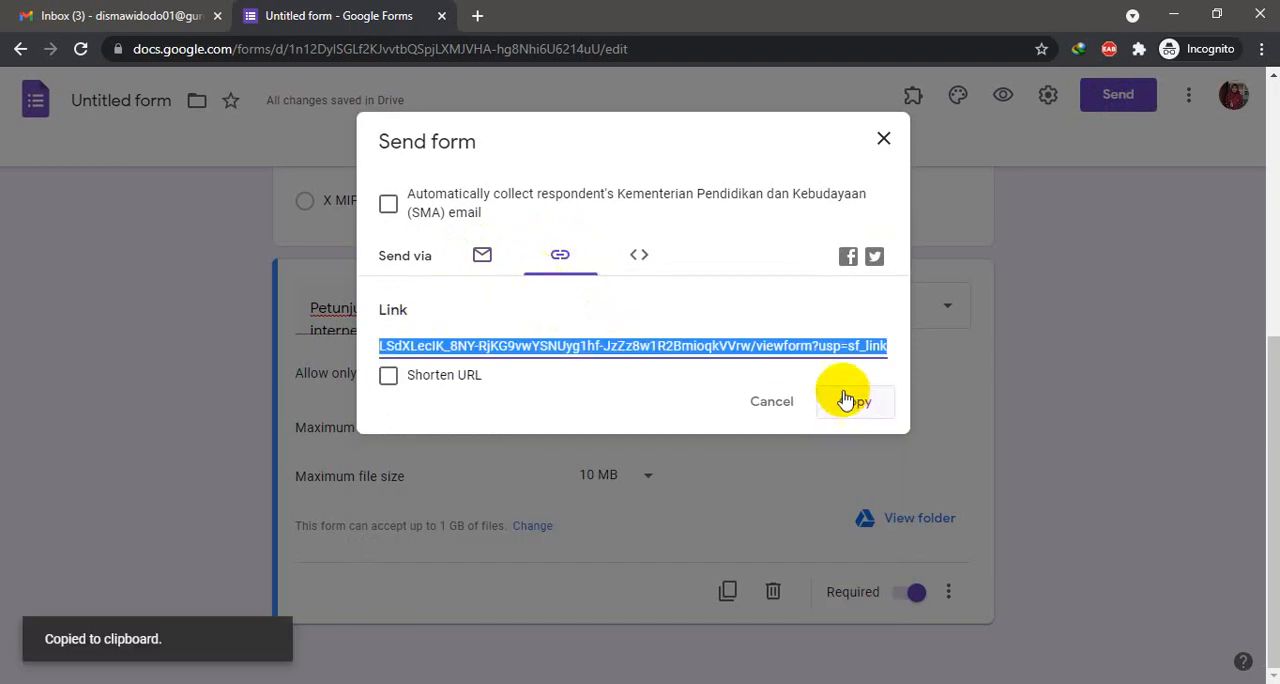
left_click(882, 140)
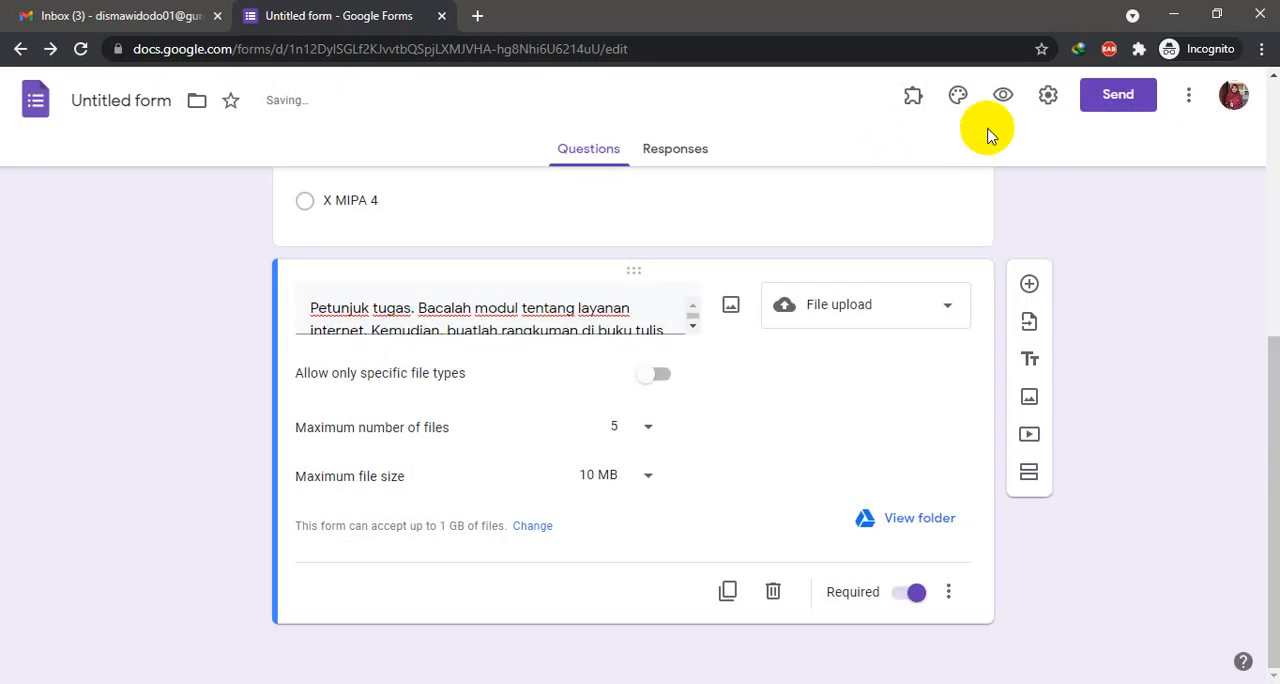
- Remove the restriction to Kementerian Pendidikan dan Kebudayaan (SMA) users in the form's general settings and save
left_click(1043, 100)
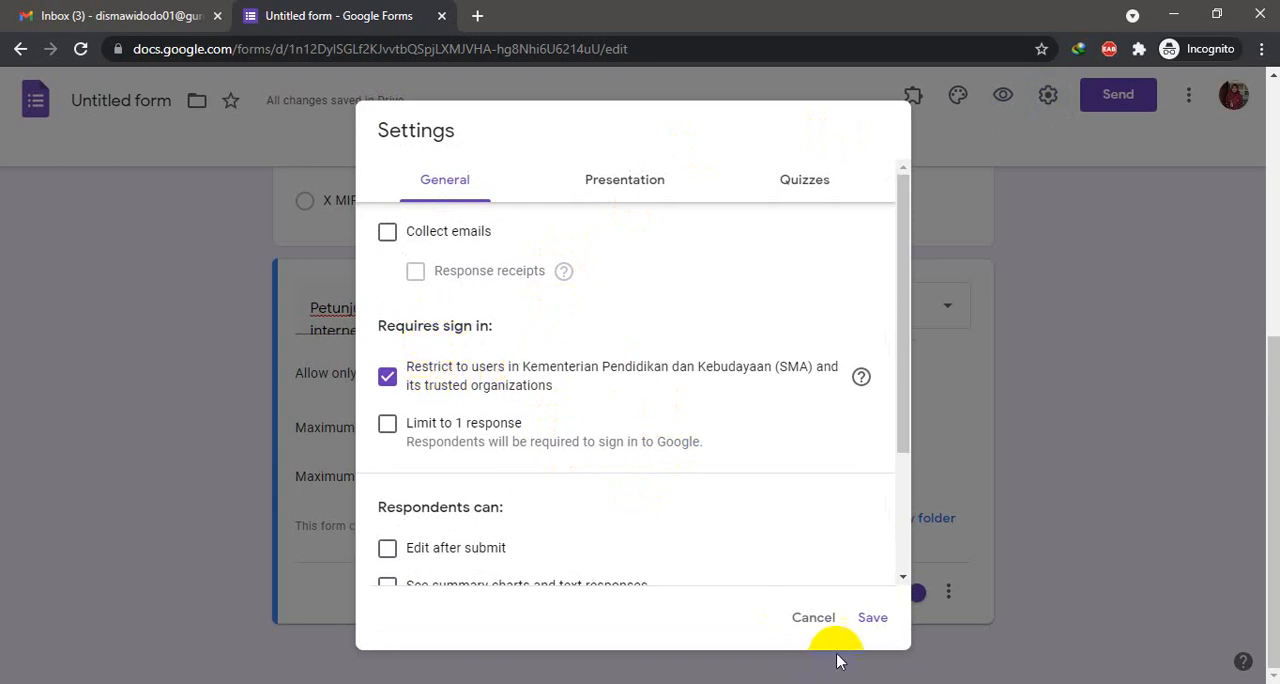
left_click(813, 617)
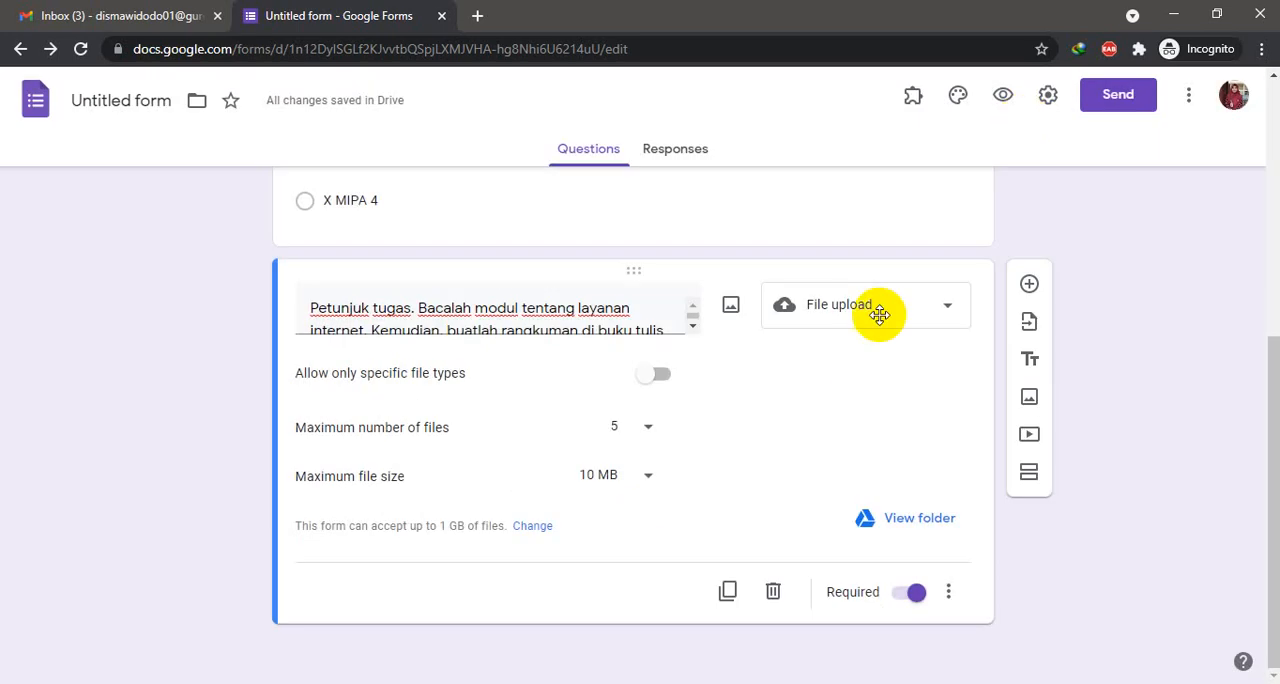
left_click(1048, 97)
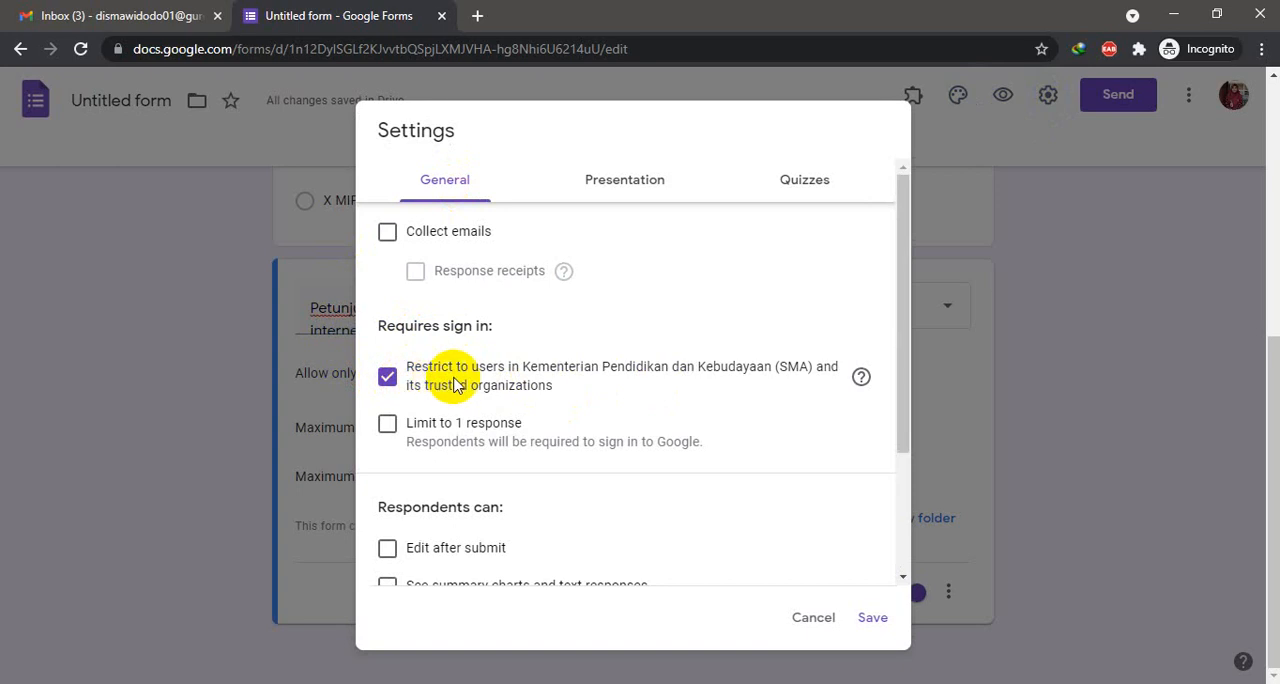
left_click(387, 377)
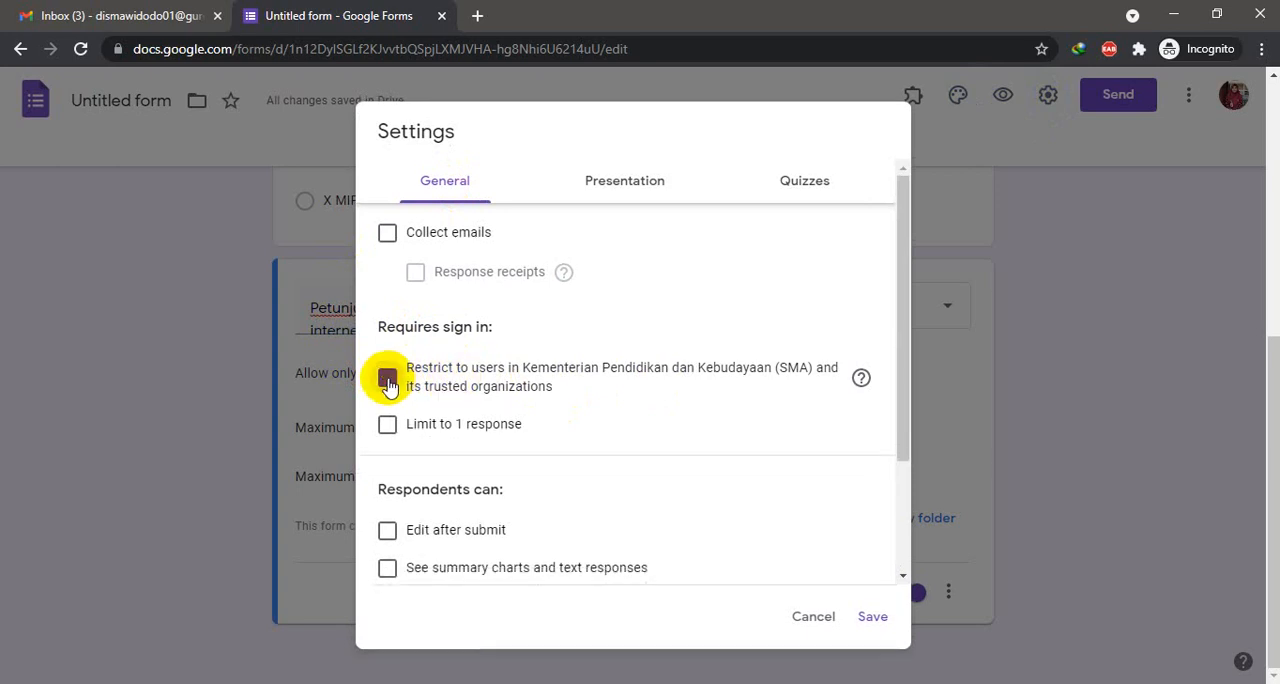
scroll(718, 483, "down", 2)
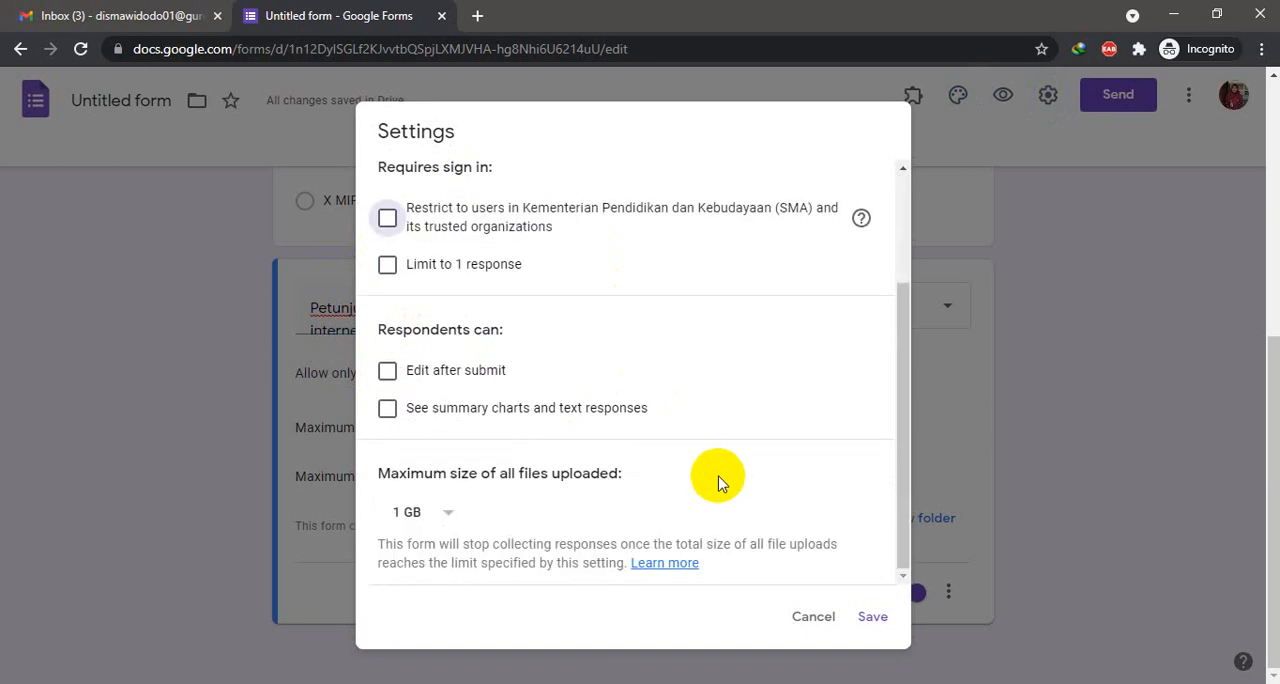
scroll(718, 483, "up", 2)
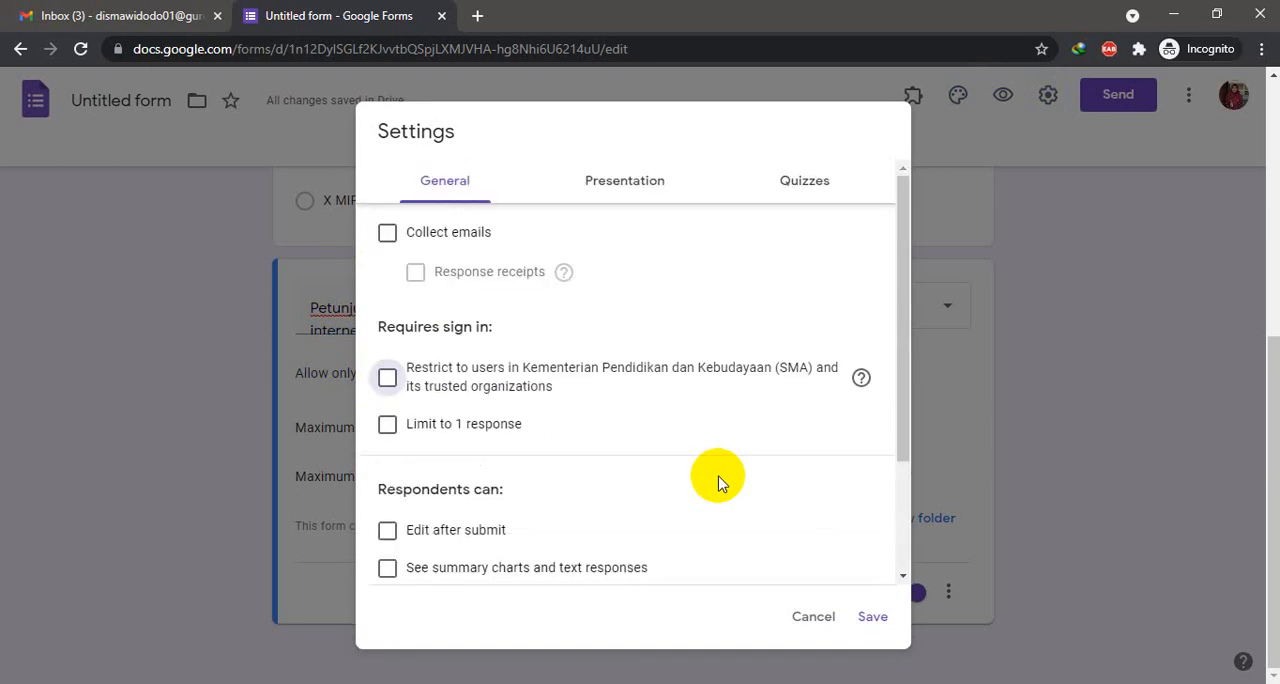
scroll(718, 483, "up", 1)
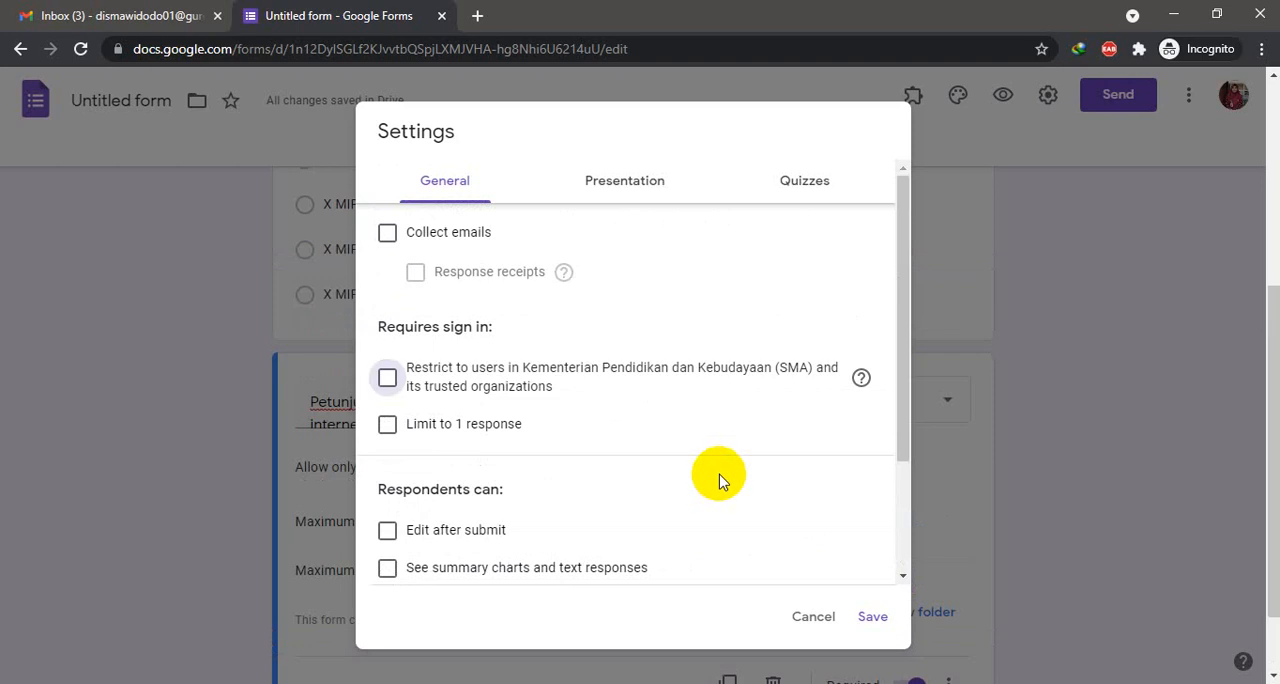
left_click(880, 620)
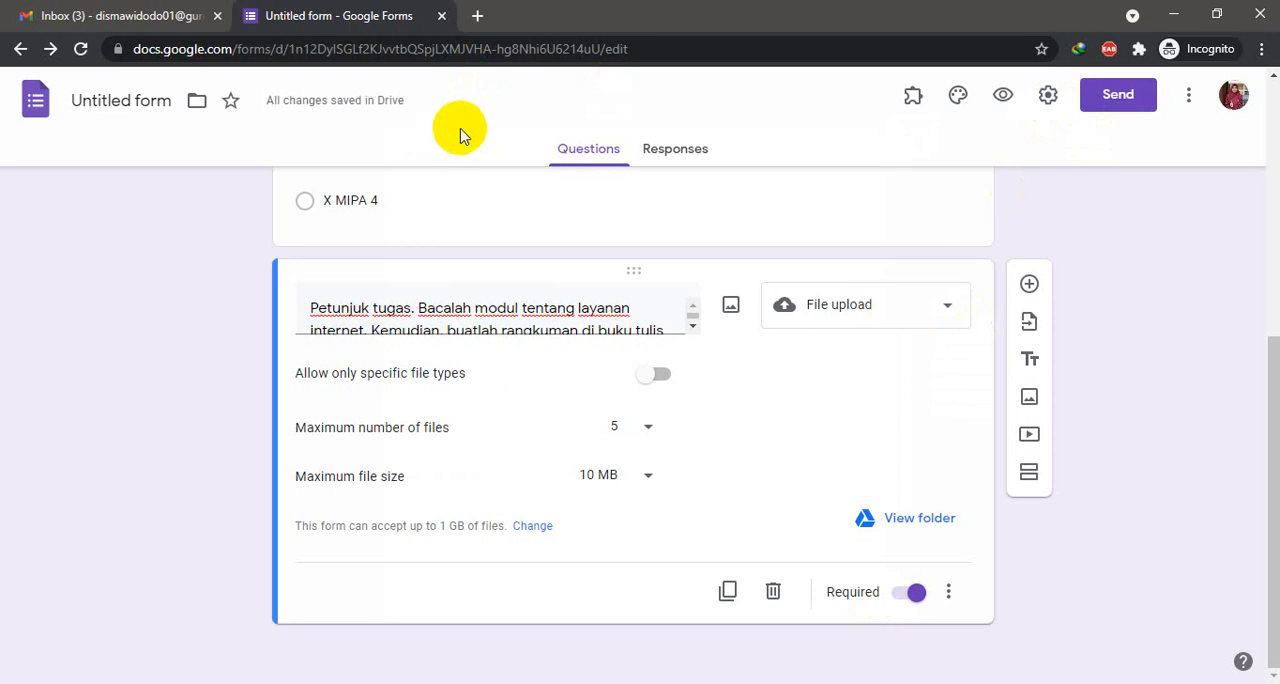
- Open the school learning site at 103.102.153.152 in a new browser tab
left_click(478, 17)
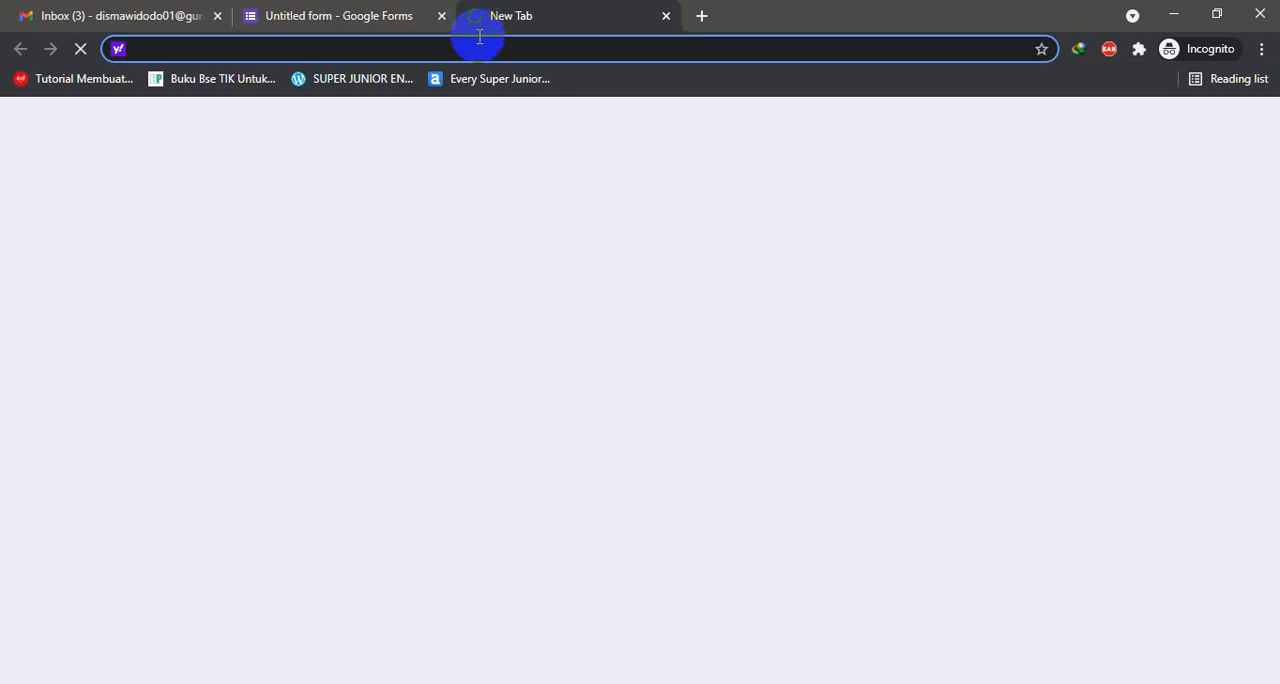
type("10")
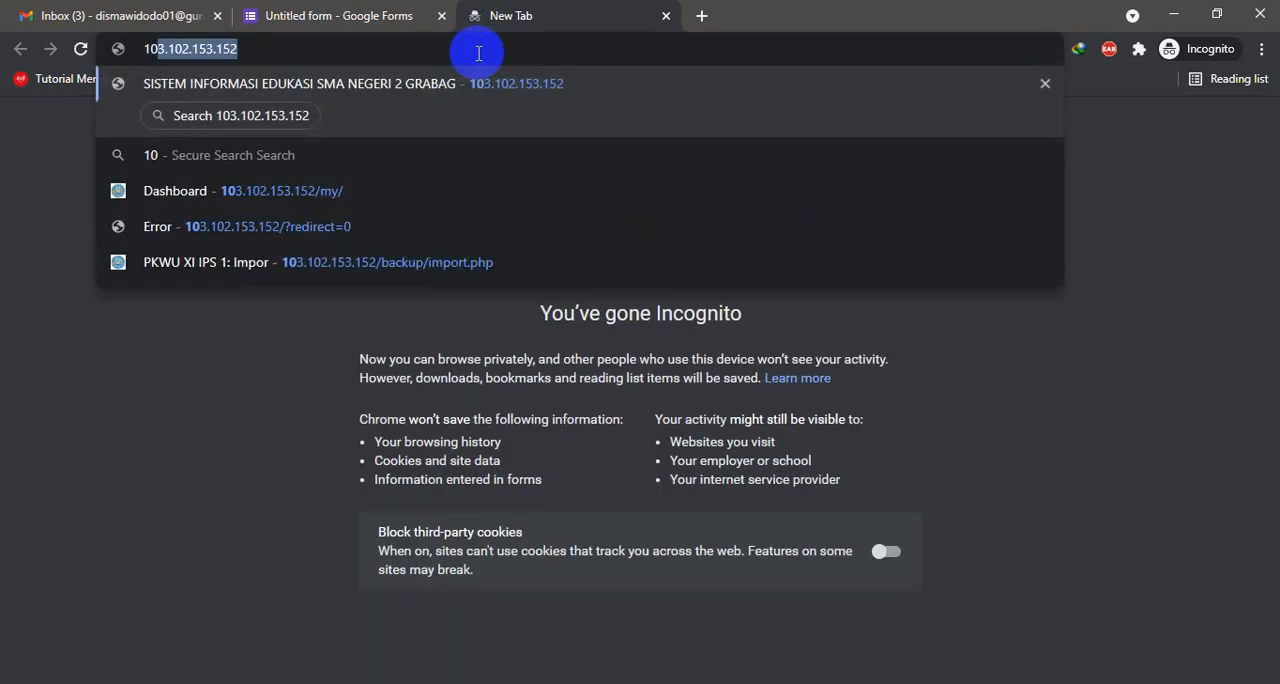
key("Return")
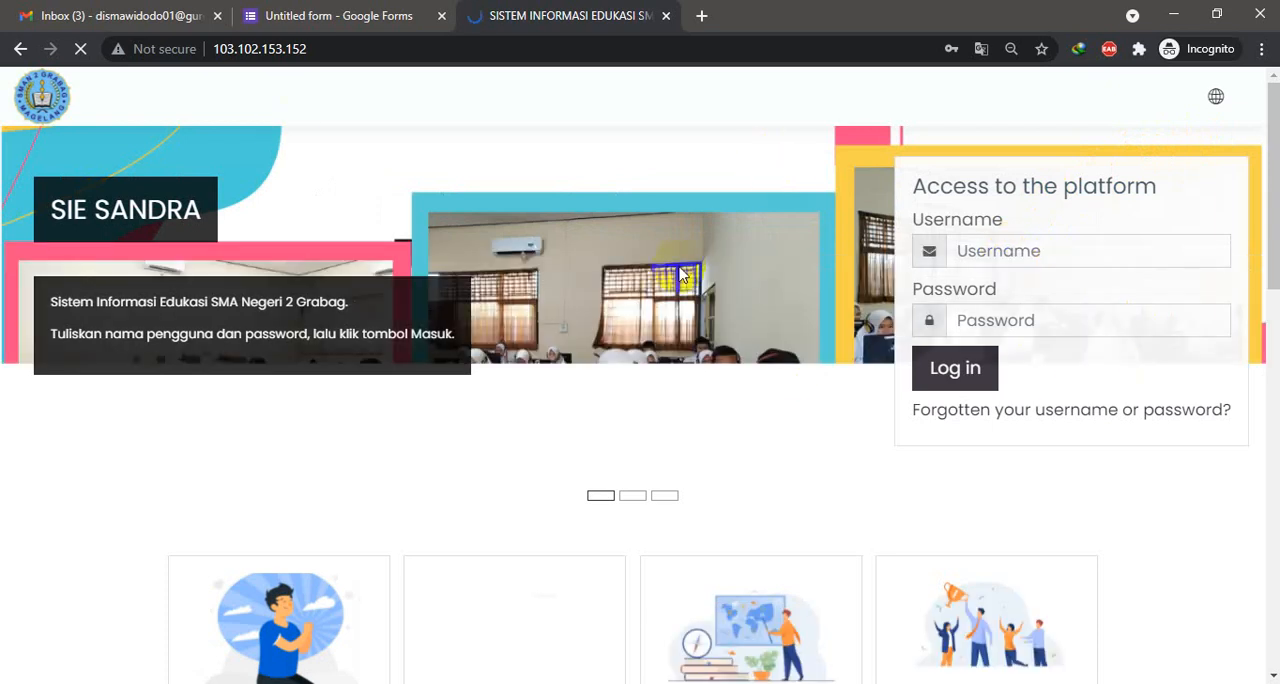
- Log in to the school platform with the account username and password
left_click(965, 258)
left_click(1018, 365)
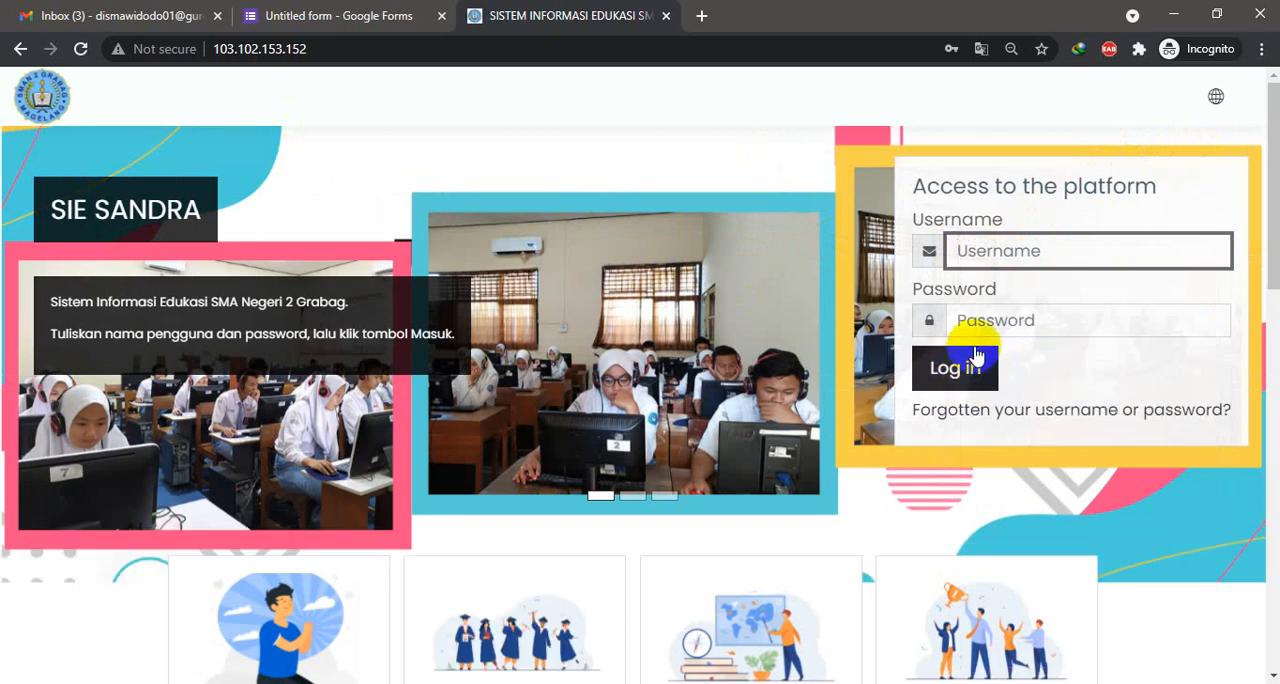
left_click(951, 372)
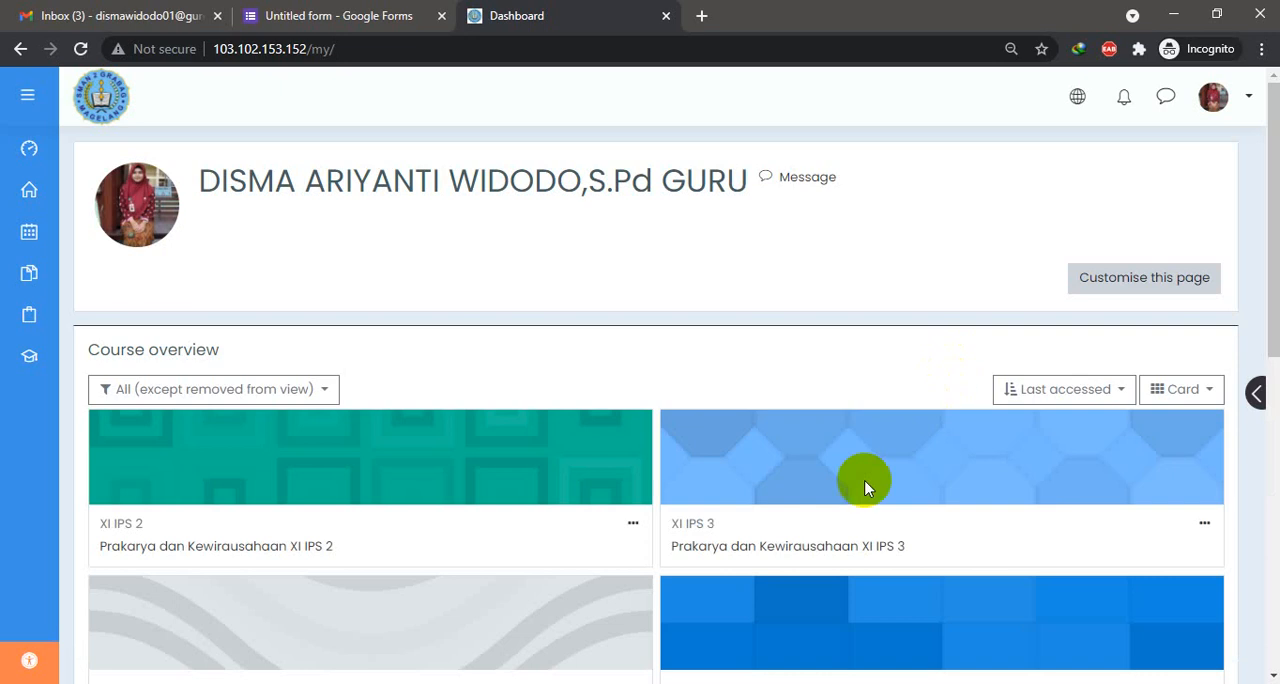
- Open the TIK X MIPA 4 course from the course overview and turn on its editing mode
scroll(805, 505, "down", 2)
scroll(805, 505, "down", 1)
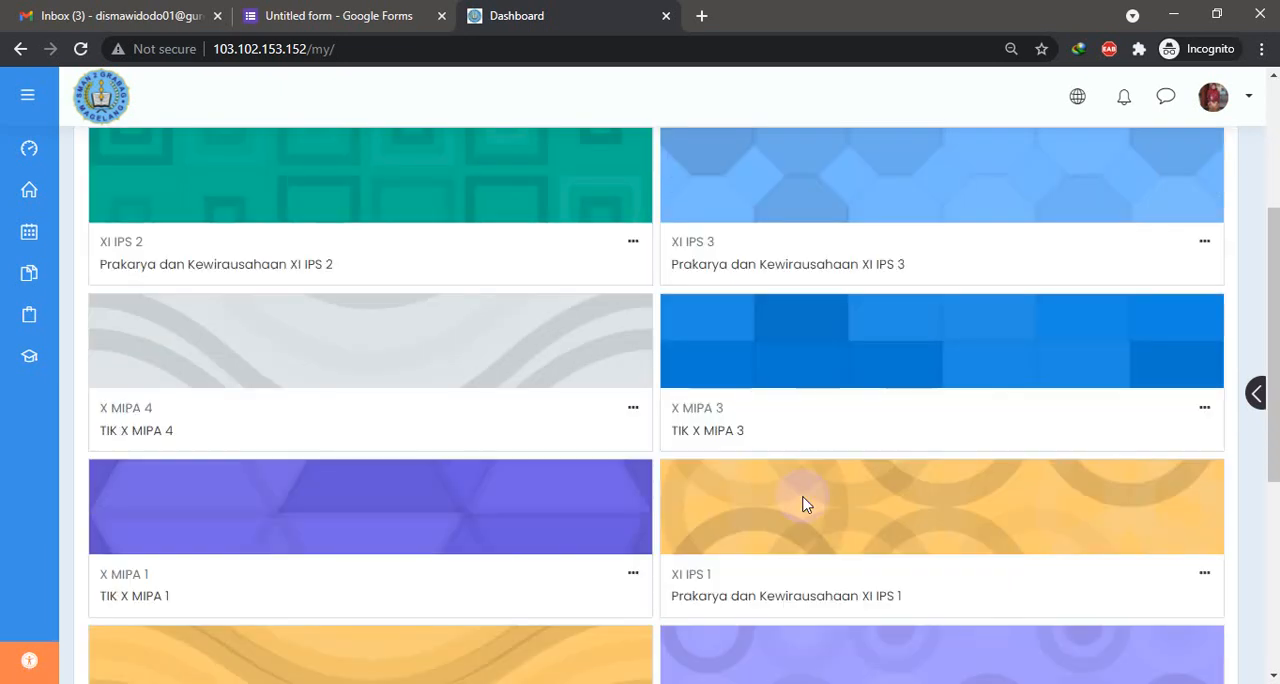
left_click(140, 438)
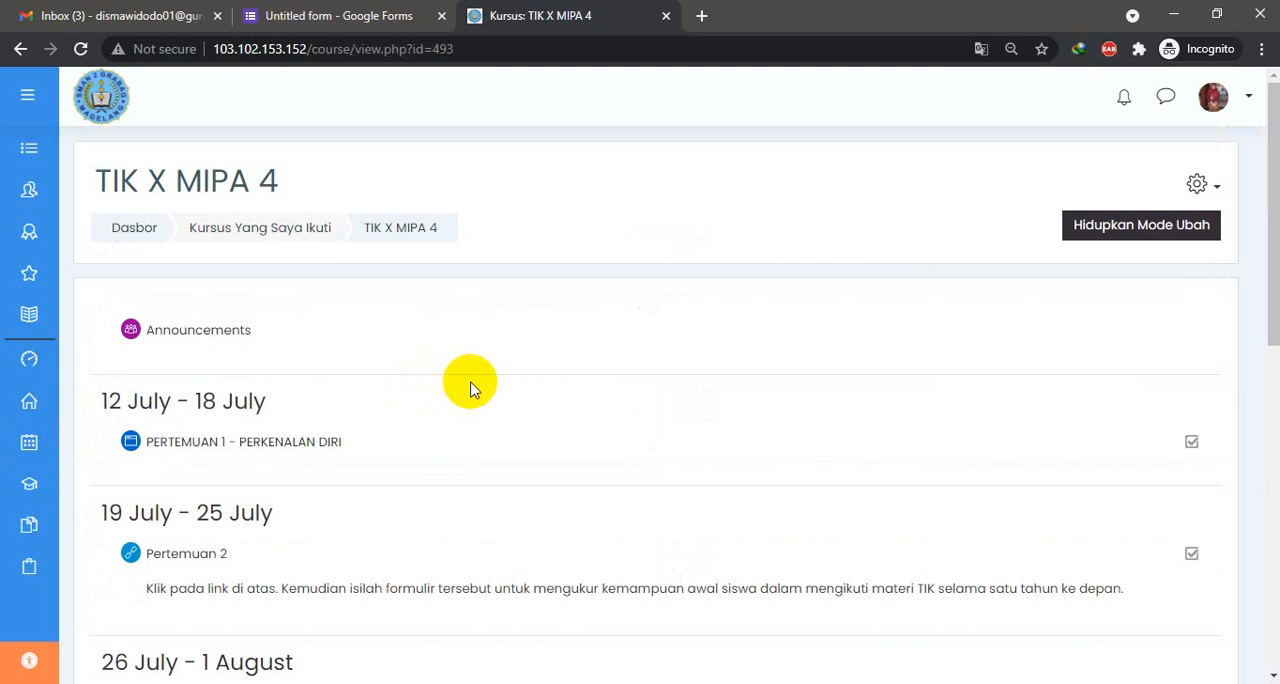
scroll(586, 380, "down", 2)
scroll(903, 357, "up", 2)
left_click(1095, 245)
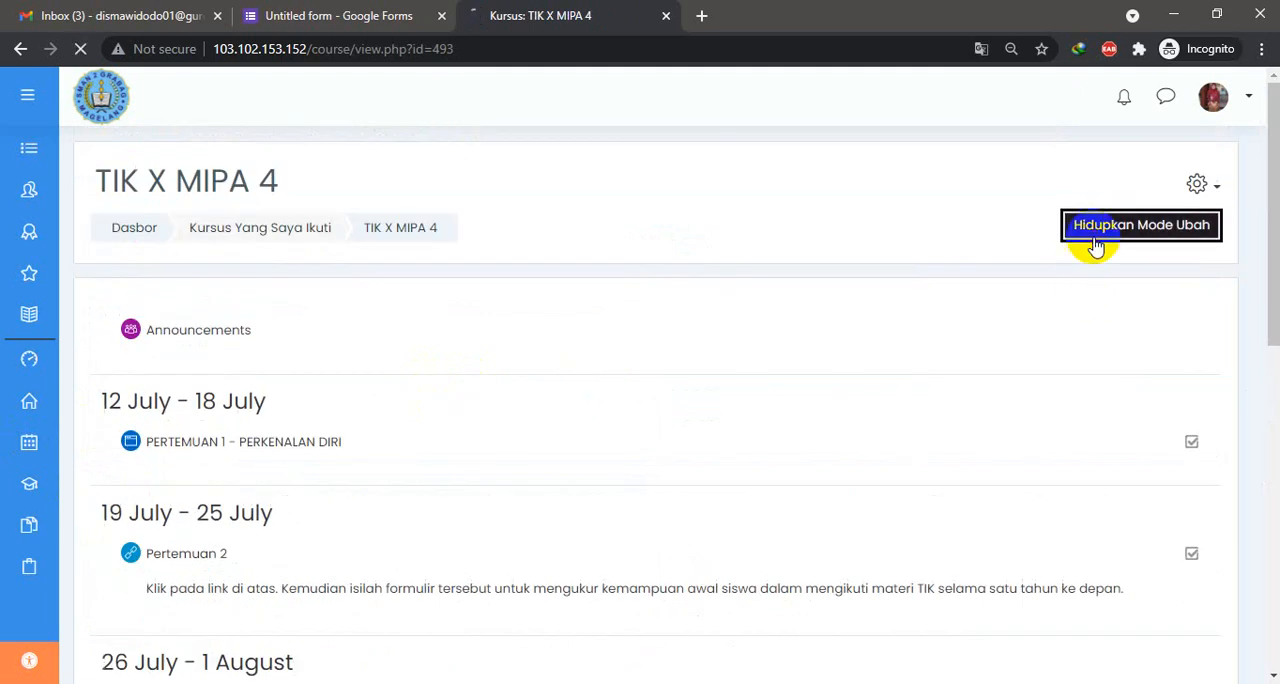
- Add 5 weekly sections after the 2 August - 8 August section of the course
scroll(530, 365, "down", 6)
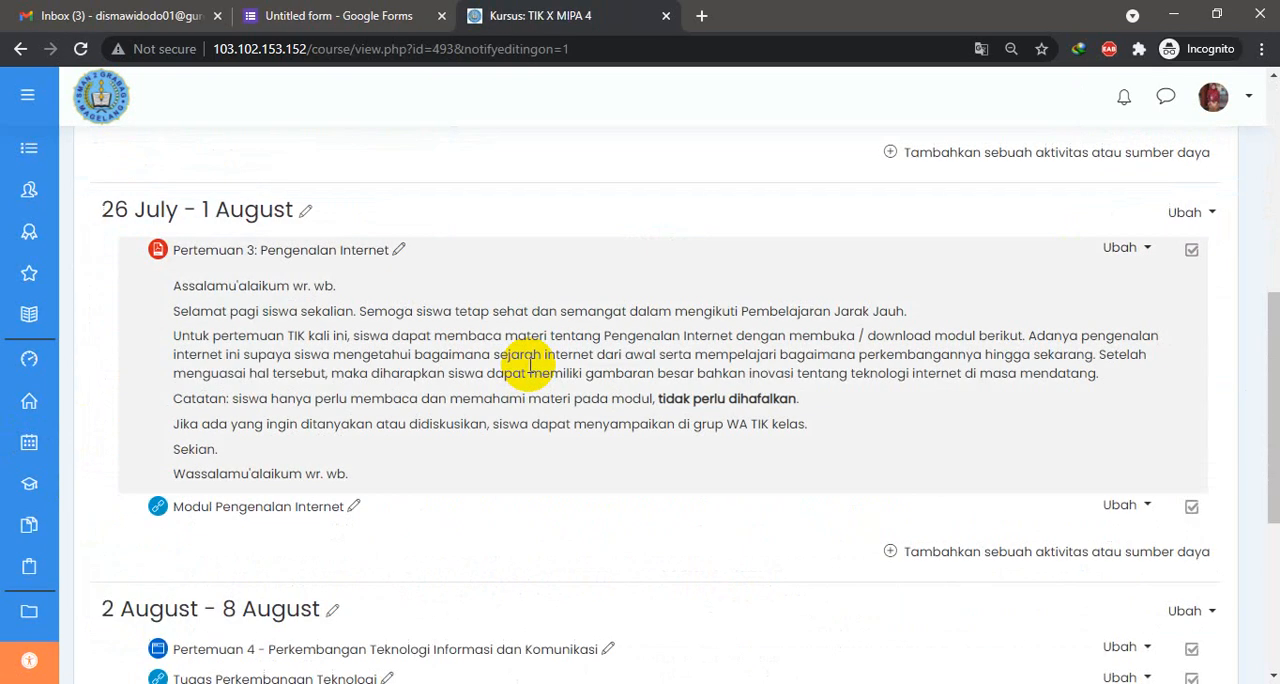
scroll(526, 340, "down", 3)
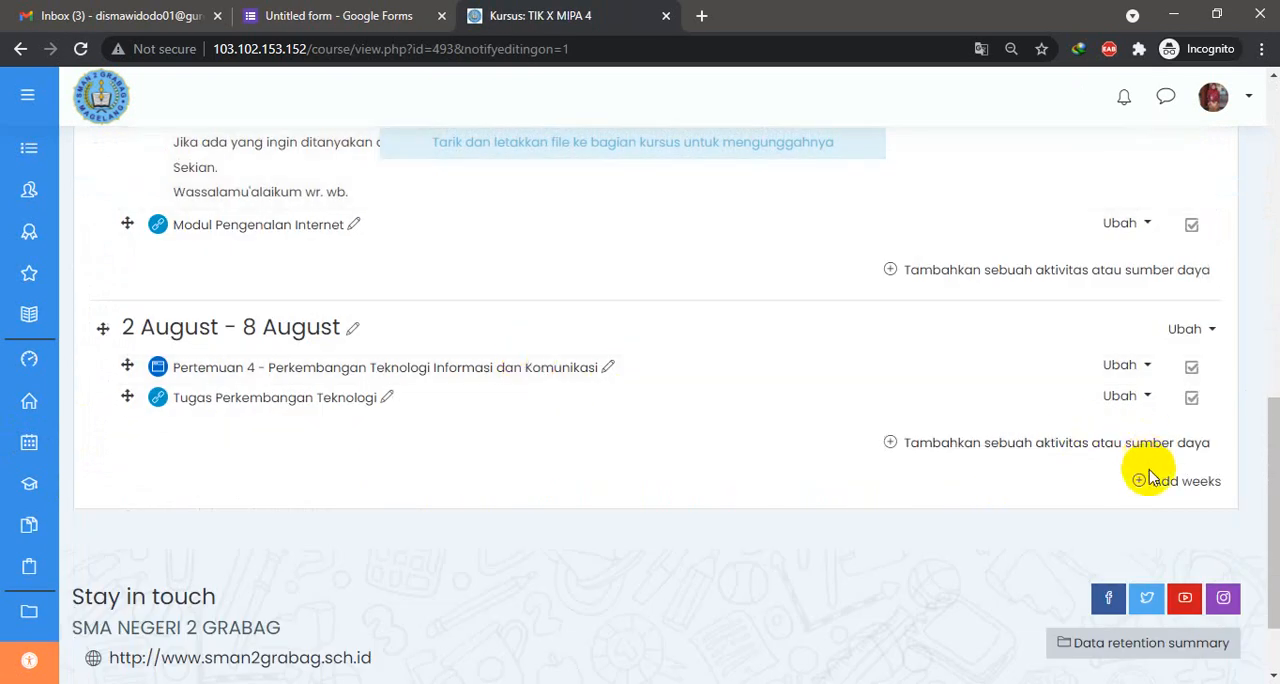
left_click(1166, 481)
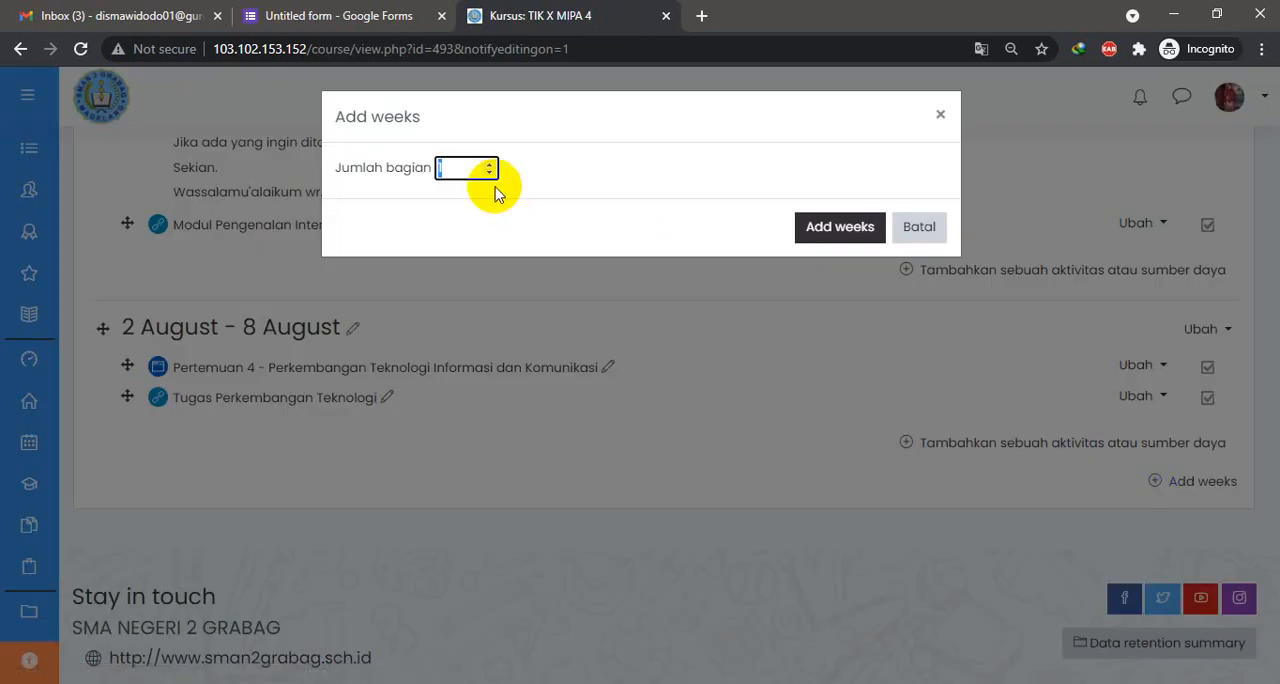
left_click(848, 228)
scroll(820, 286, "up", 4)
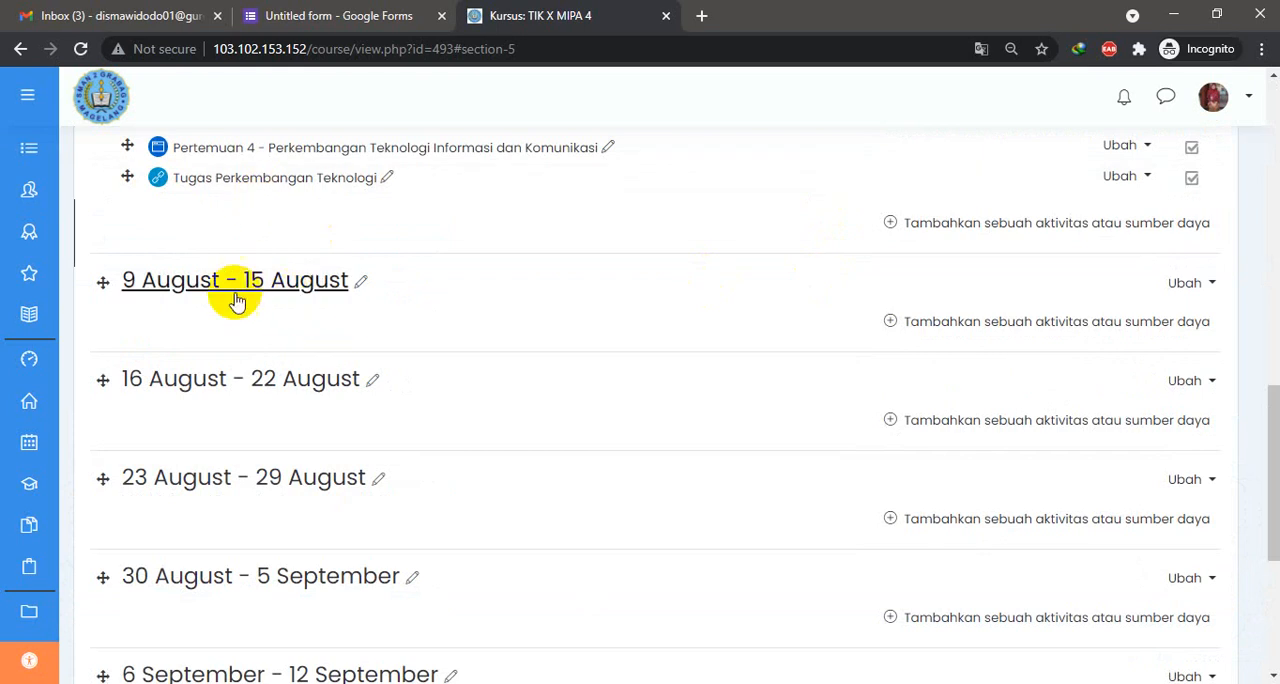
- Add a URL resource named "Tugas Pertemuan 5" to the 9 August - 15 August section
left_click(960, 322)
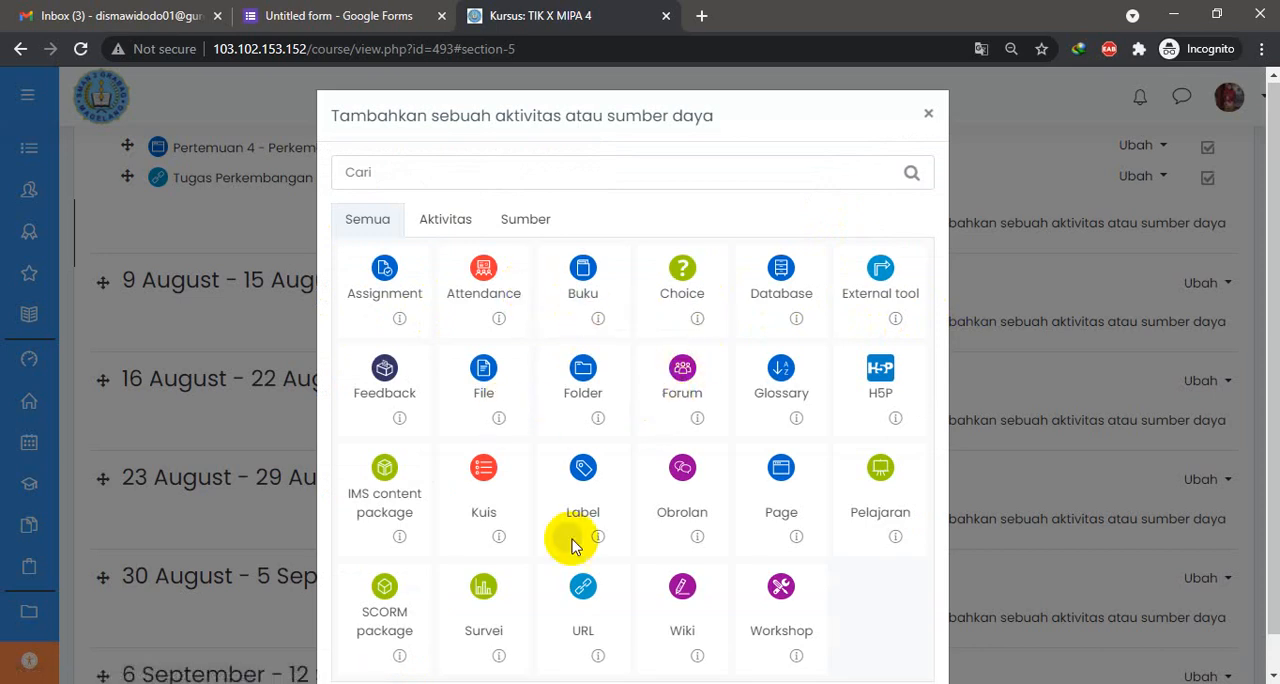
left_click(590, 588)
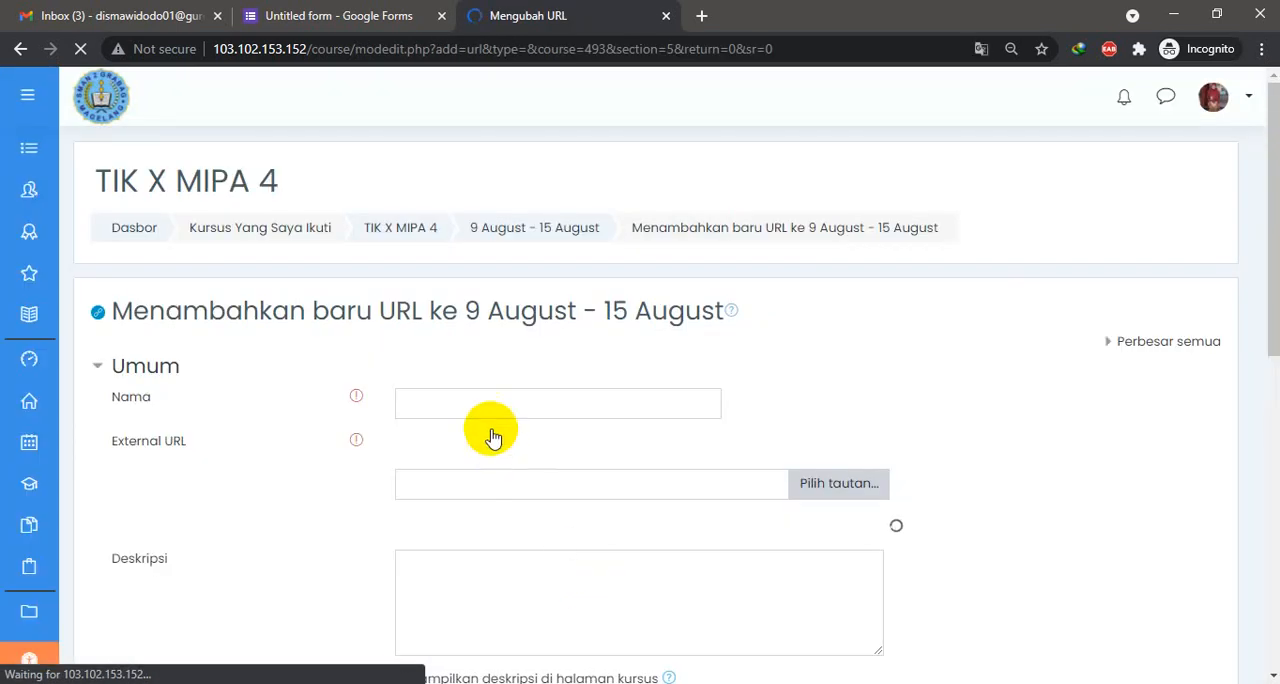
left_click(487, 404)
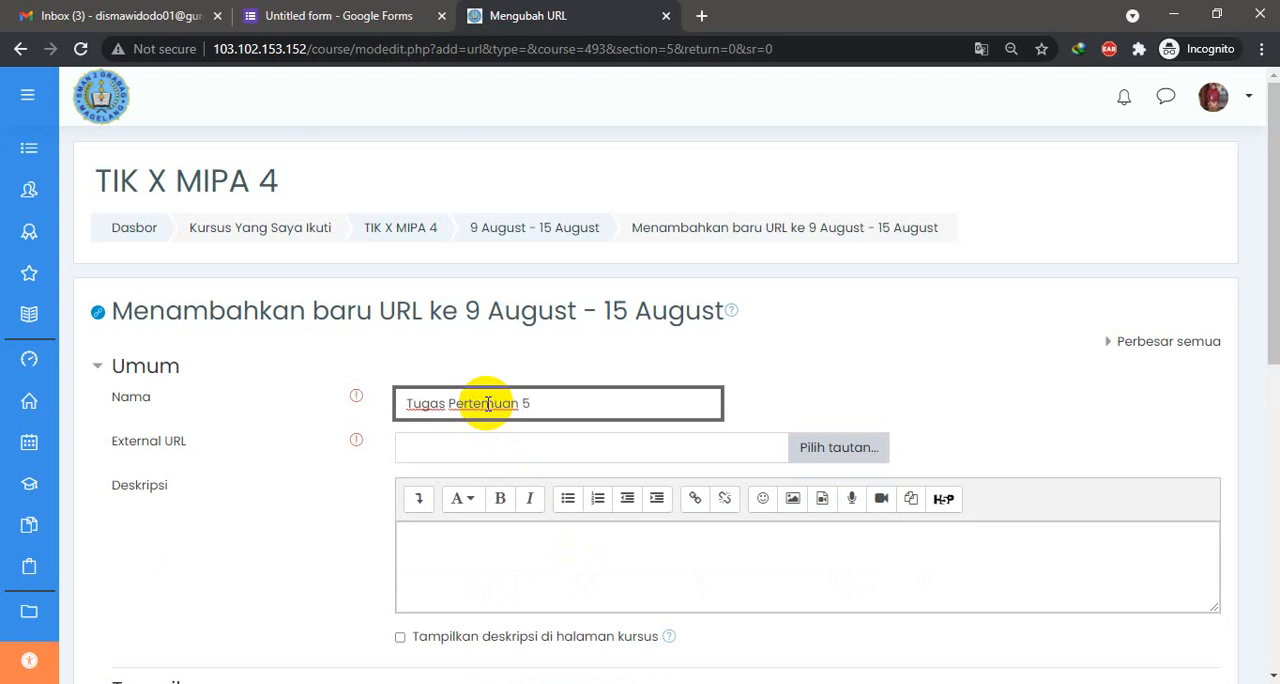
type("Tugas Pertemuan 5")
- Paste the copied Google Forms link as the resource's external URL and check the start of the address
left_click(458, 448)
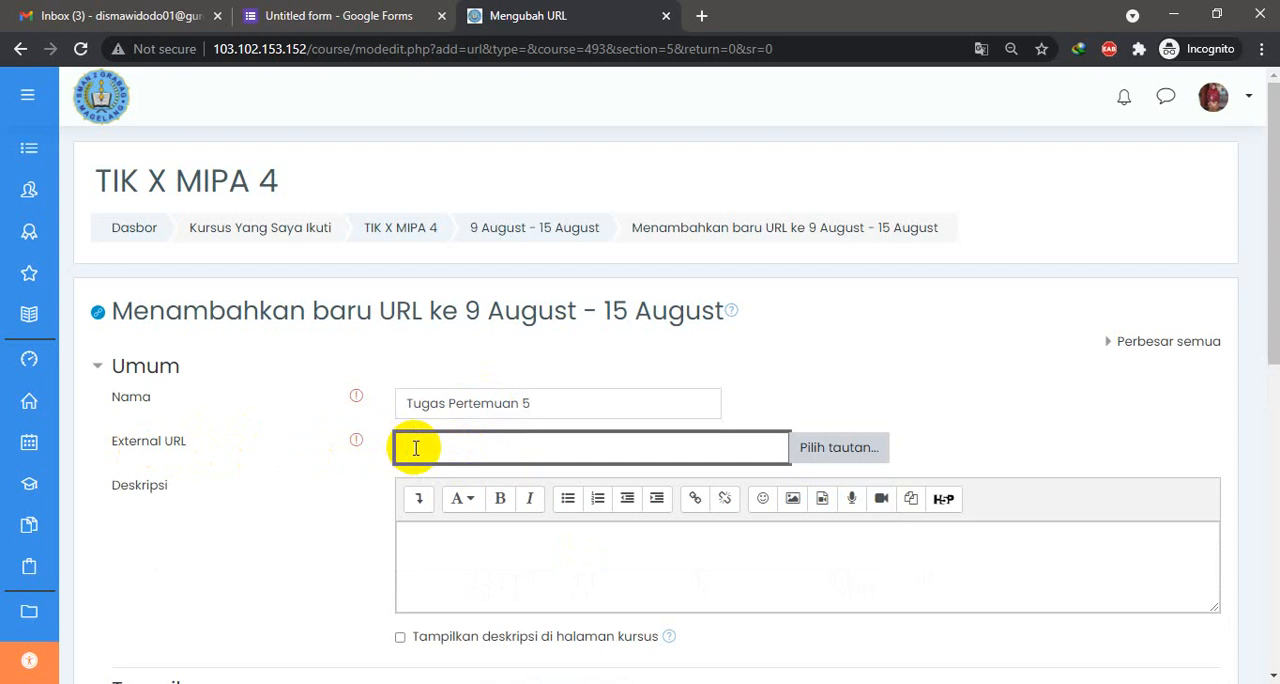
right_click(416, 450)
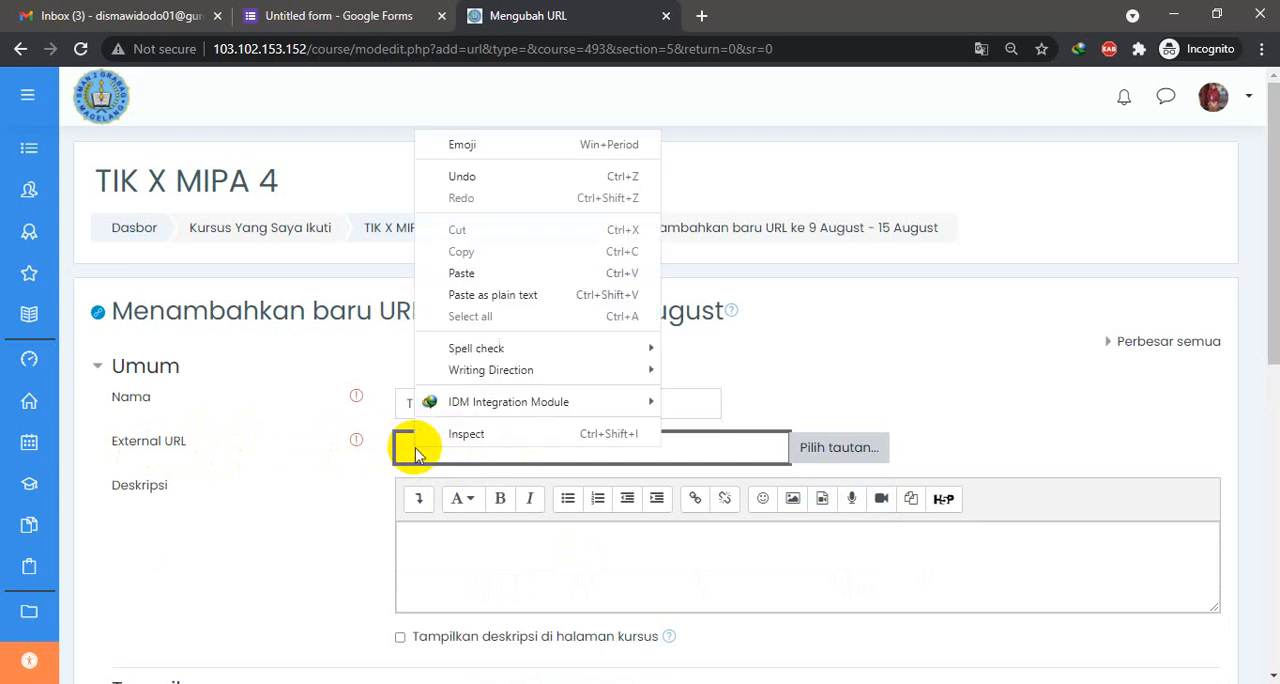
left_click(461, 273)
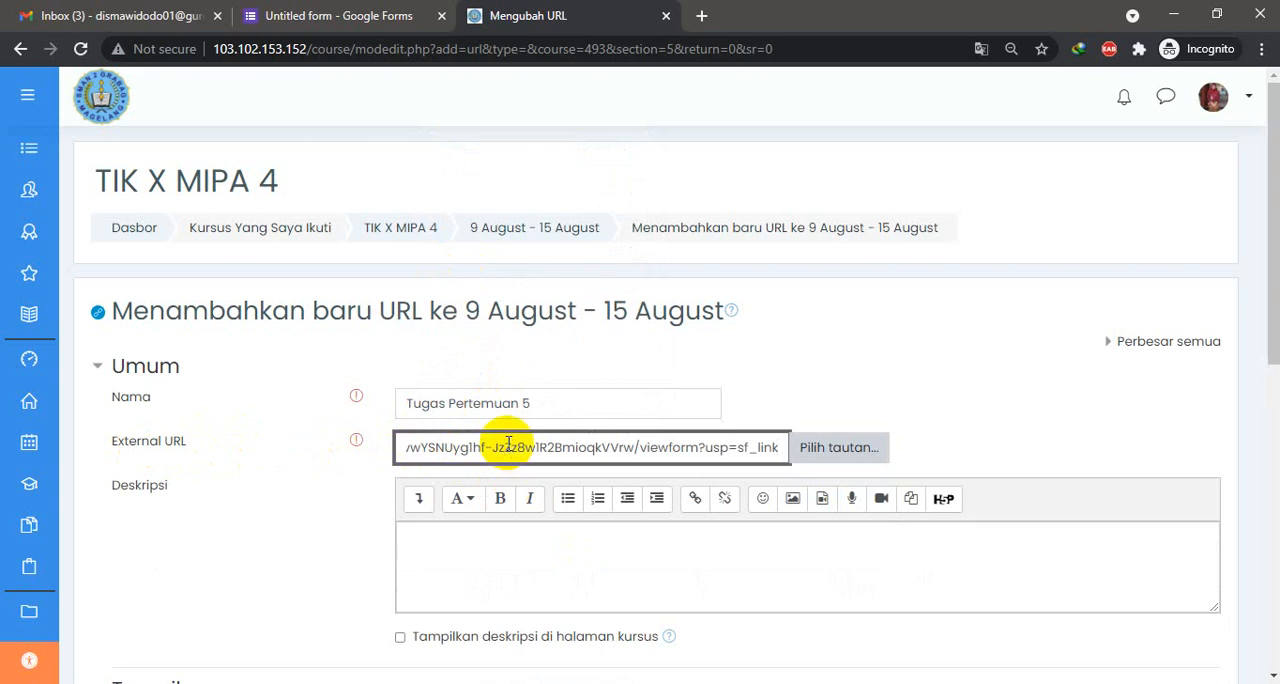
key("Left")
key("Left")
key("Left")
key("Left")
key("Left")
key("Left")
key("Left")
key("Left")
key("Left")
key("Left")
key("Left")
key("Left")
key("Left")
key("Left")
key("Left")
key("Left")
key("Left")
key("Left")
key("Left")
key("Left")
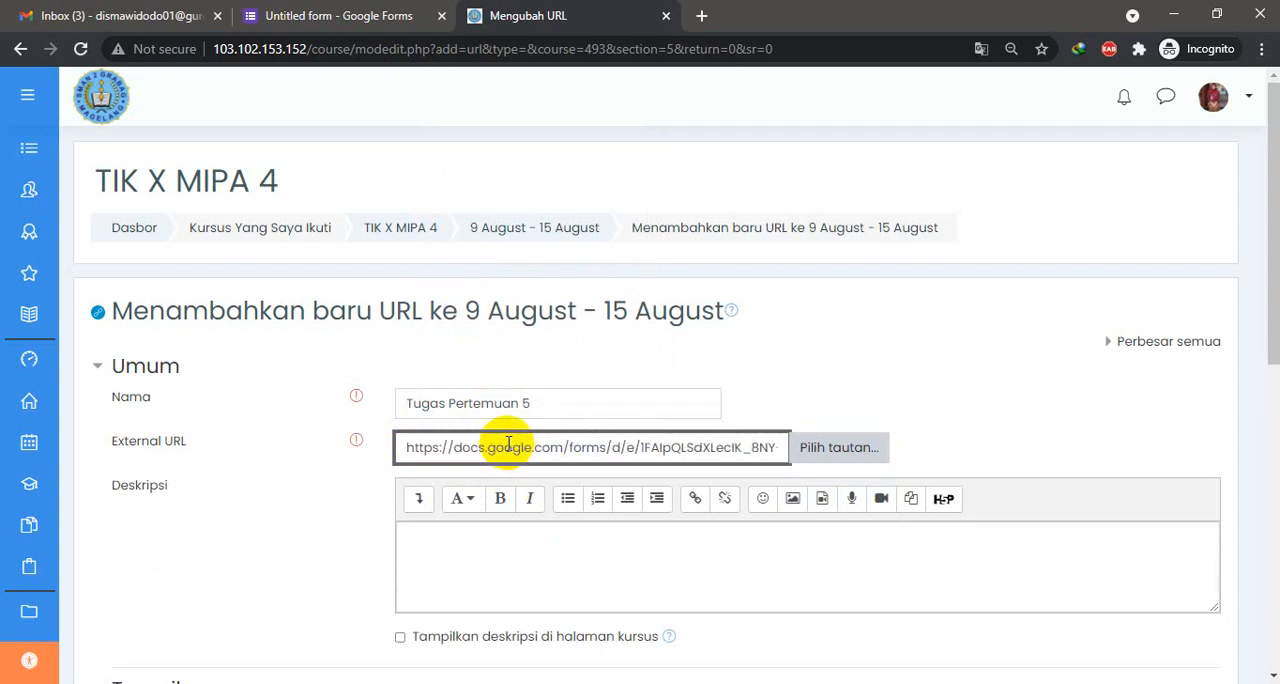
- Switch to Google Forms, copy the form's share link again, and return to the URL resource settings
left_click(385, 15)
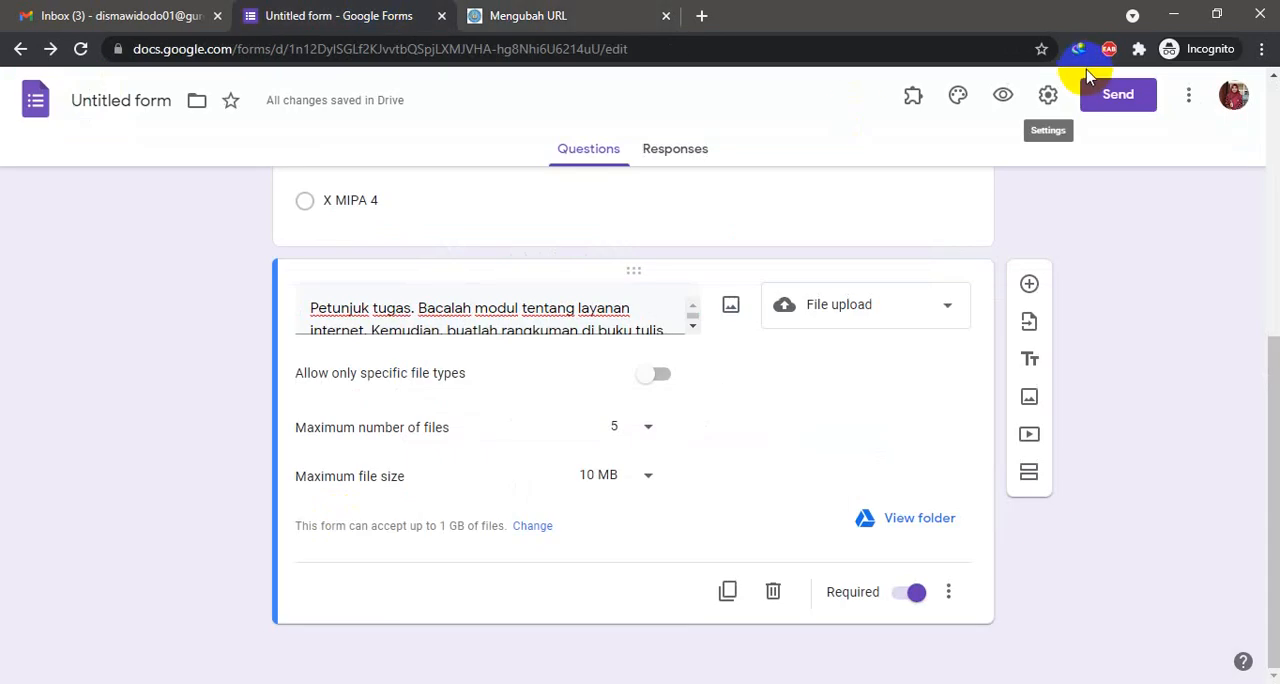
left_click(1116, 100)
left_click(578, 244)
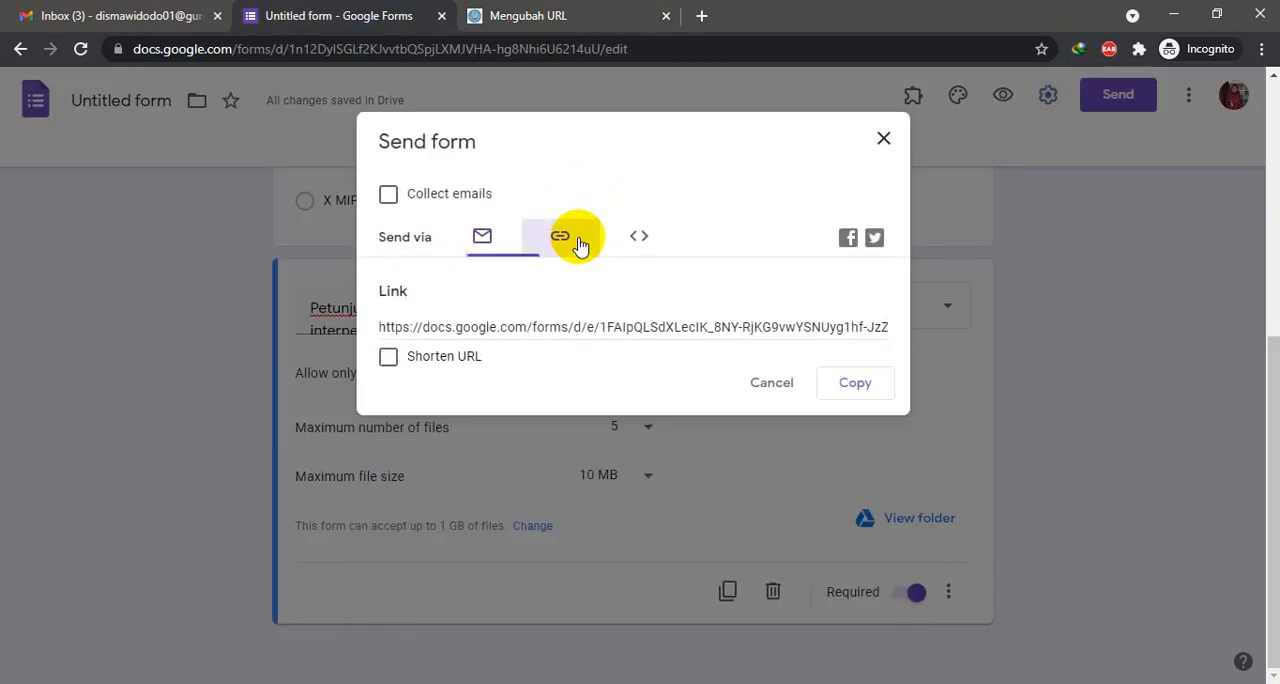
left_click(852, 385)
left_click(490, 15)
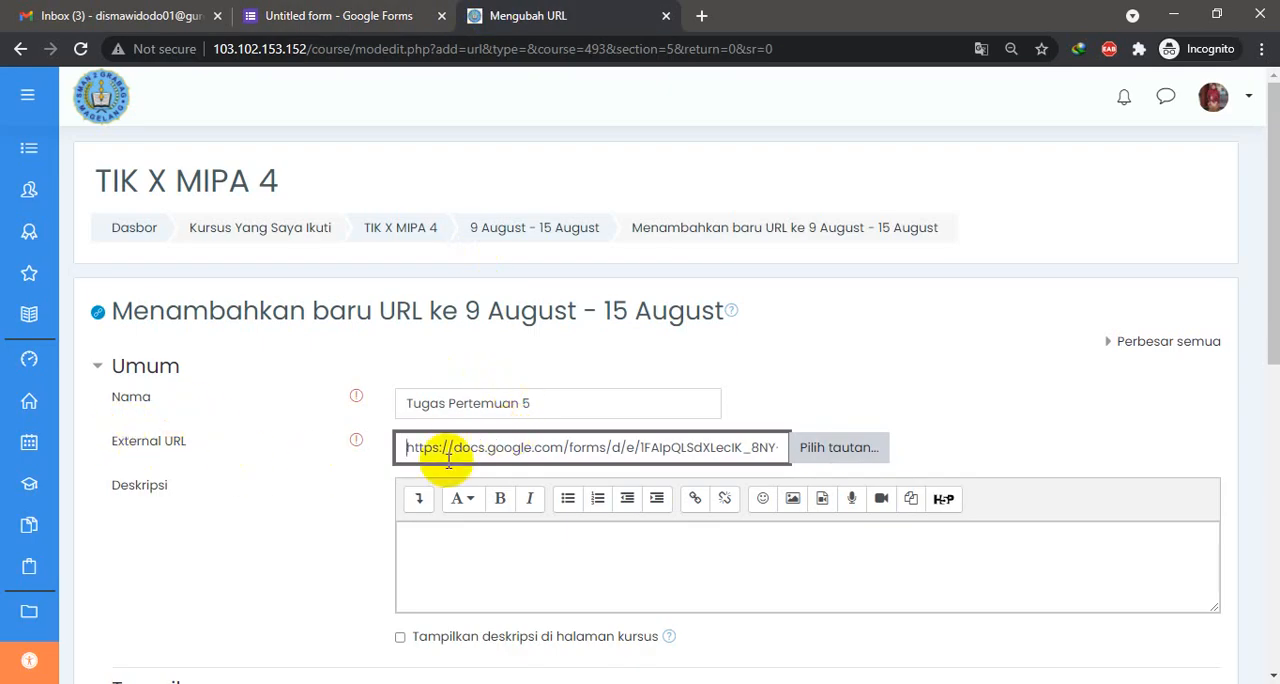
- Add the description "Klik link untuk mengumpulkan tugas", shown on the course page, and save the resource, returning to the course
scroll(523, 497, "down", 2)
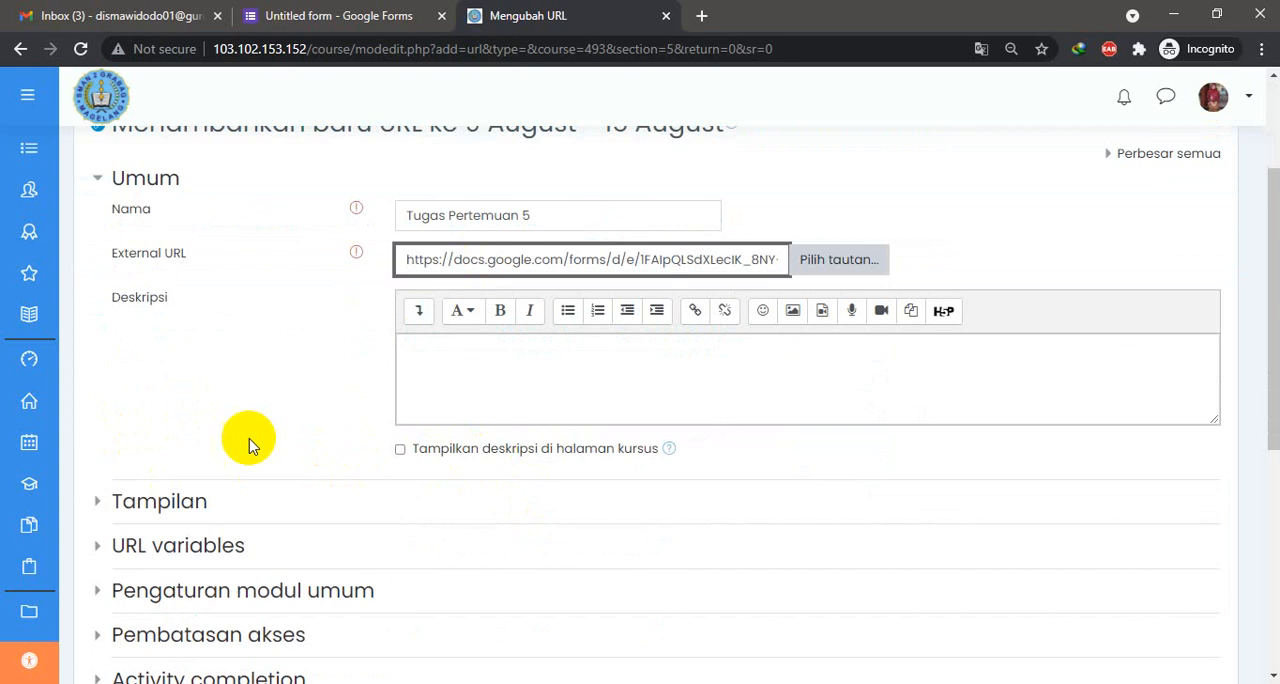
left_click(520, 370)
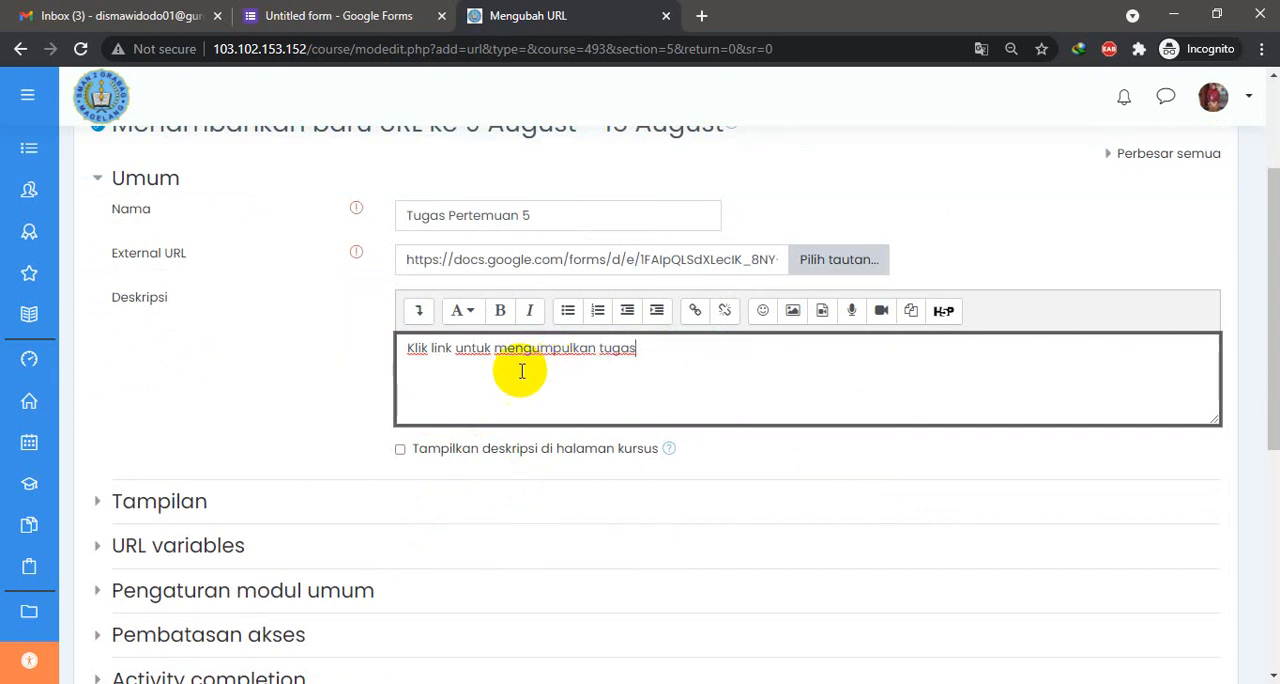
left_click(400, 449)
scroll(135, 481, "down", 2)
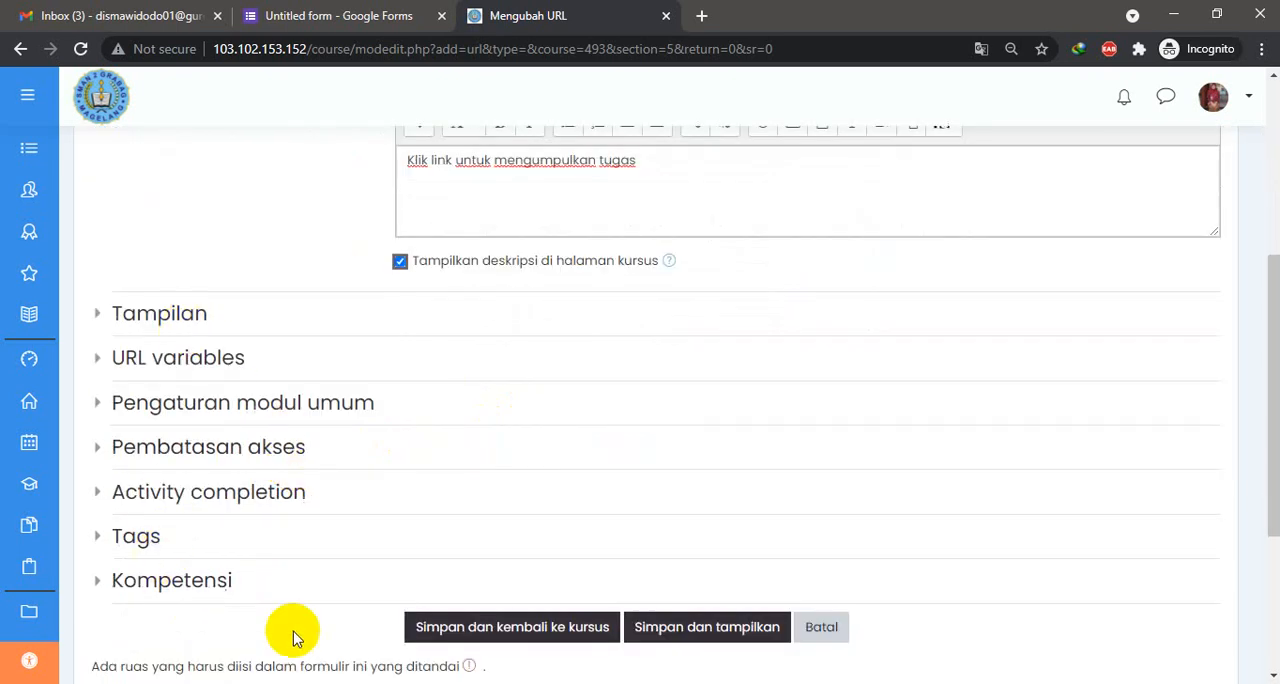
left_click(537, 626)
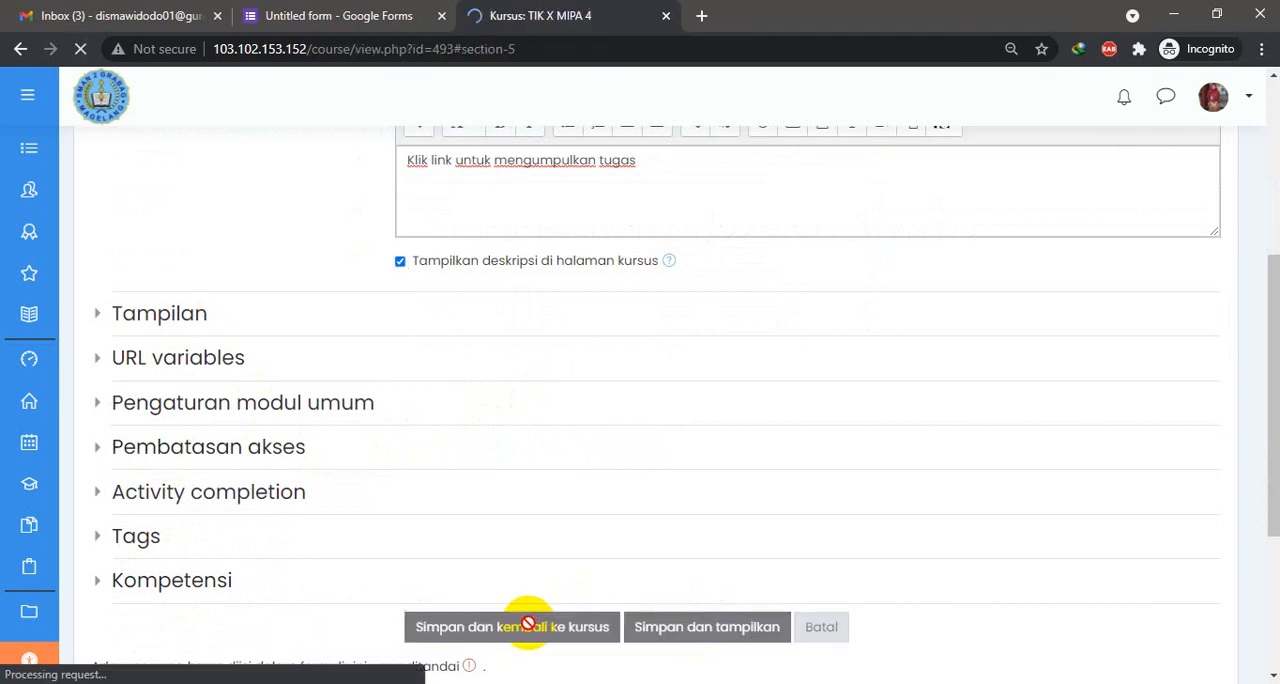
- Open the Tugas Pertemuan 5 resource from the 9 August - 15 August section and review the linked form's questions and file upload
scroll(680, 405, "up", 1)
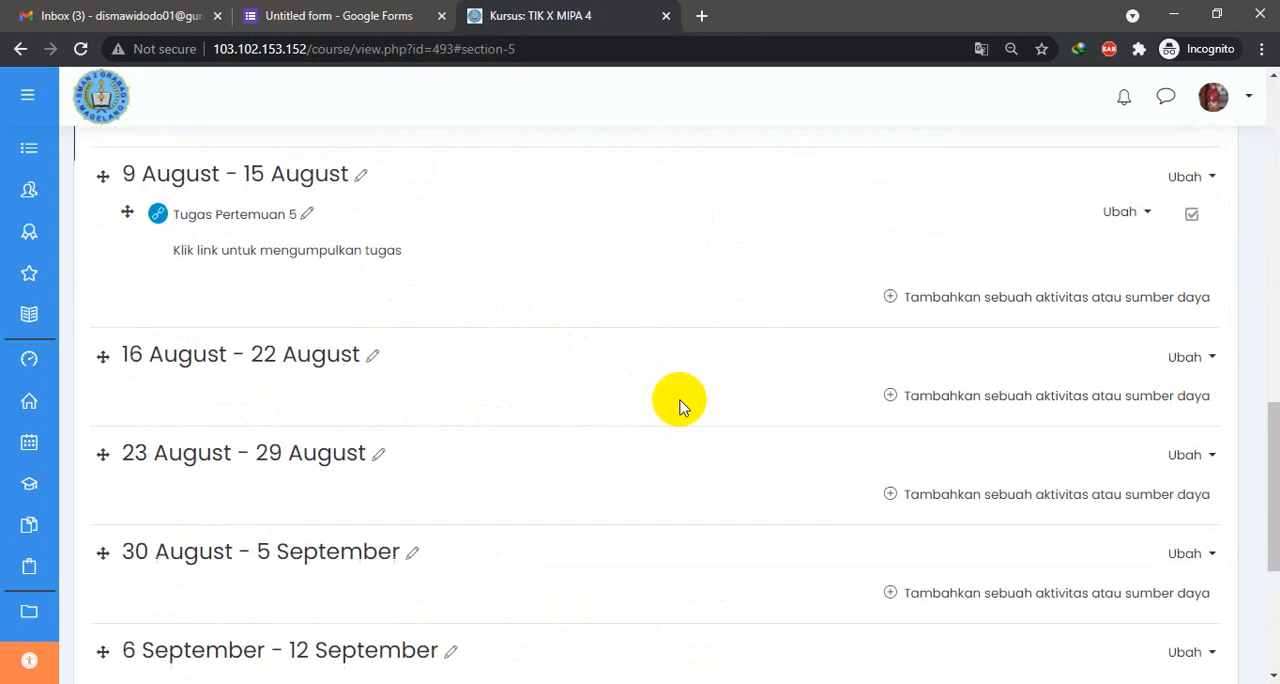
scroll(680, 405, "up", 1)
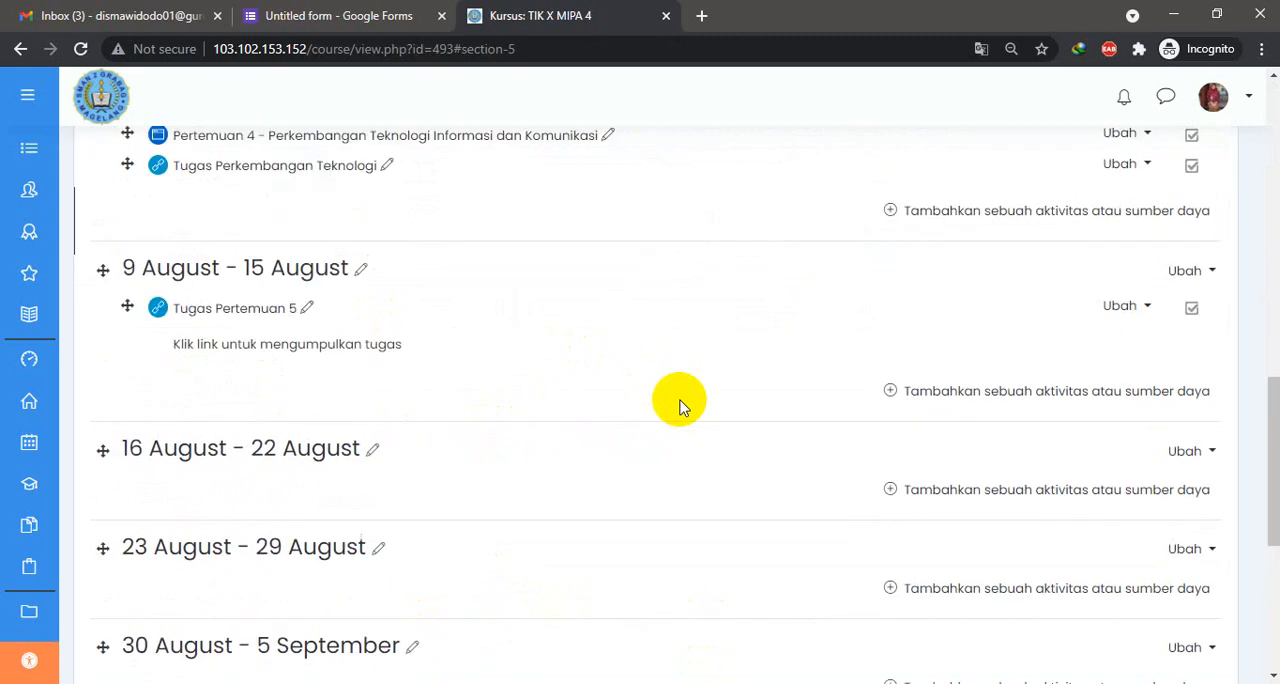
left_click(217, 310)
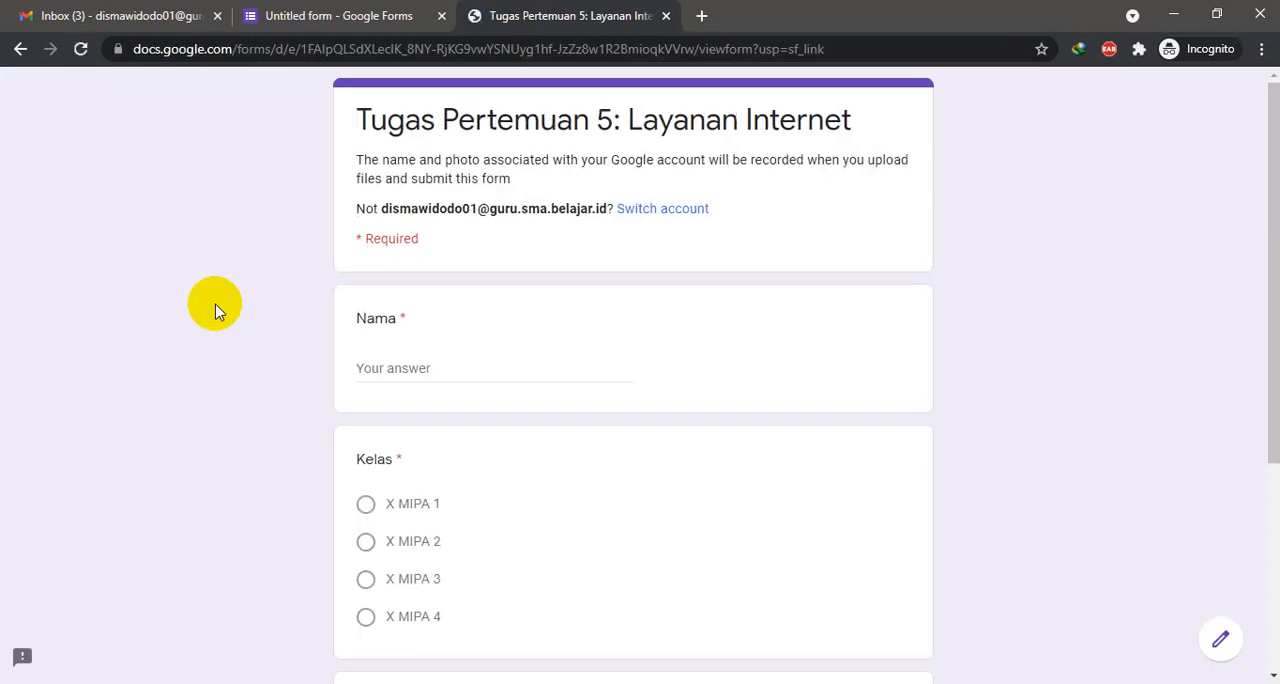
scroll(549, 365, "down", 2)
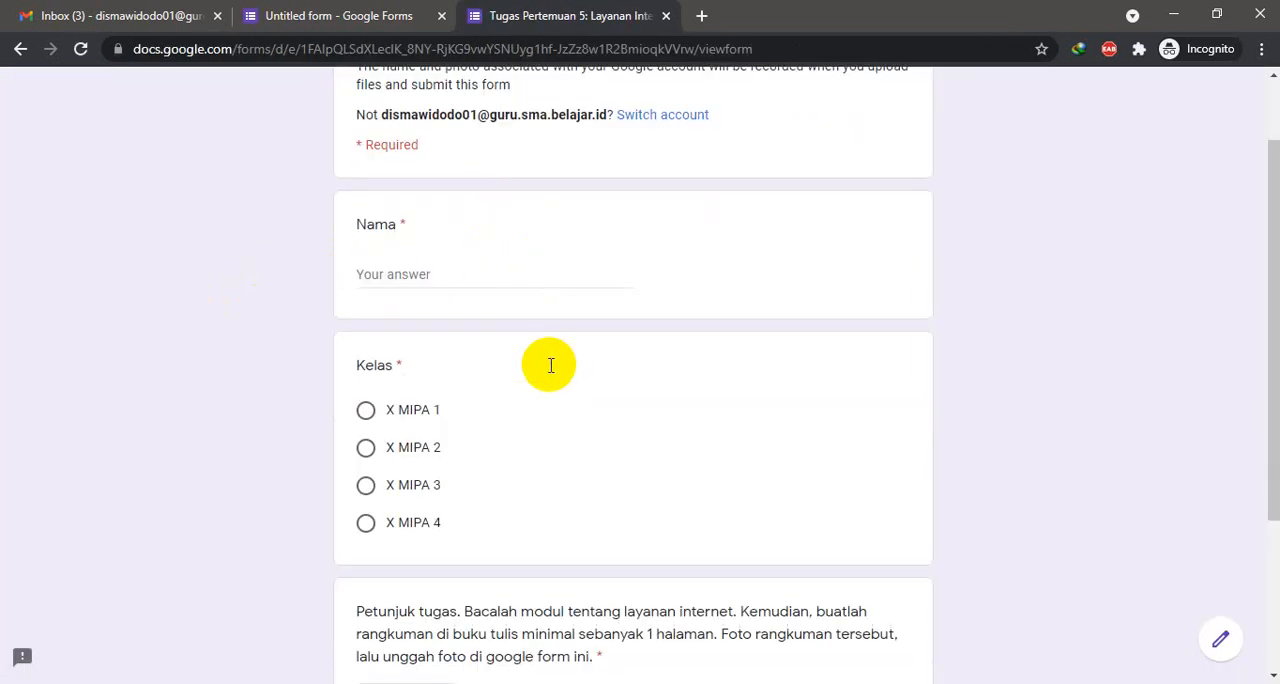
scroll(549, 372, "down", 2)
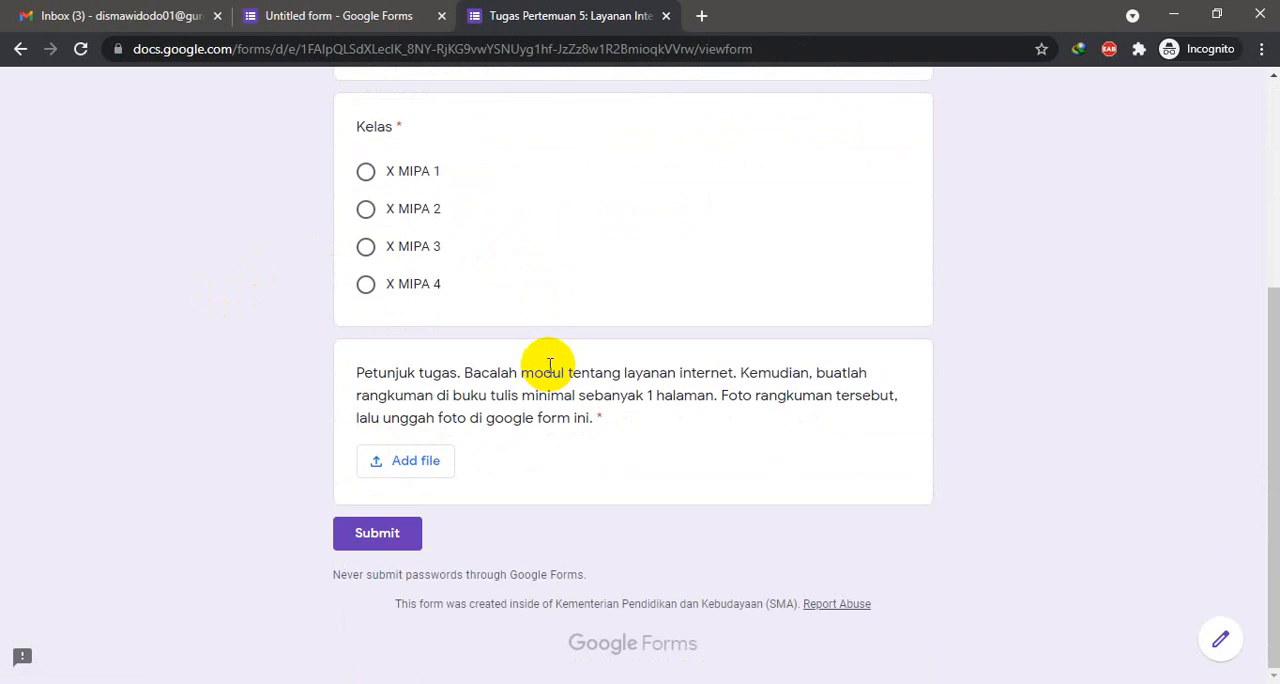
scroll(549, 365, "up", 3)
left_click(460, 367)
scroll(464, 368, "down", 1)
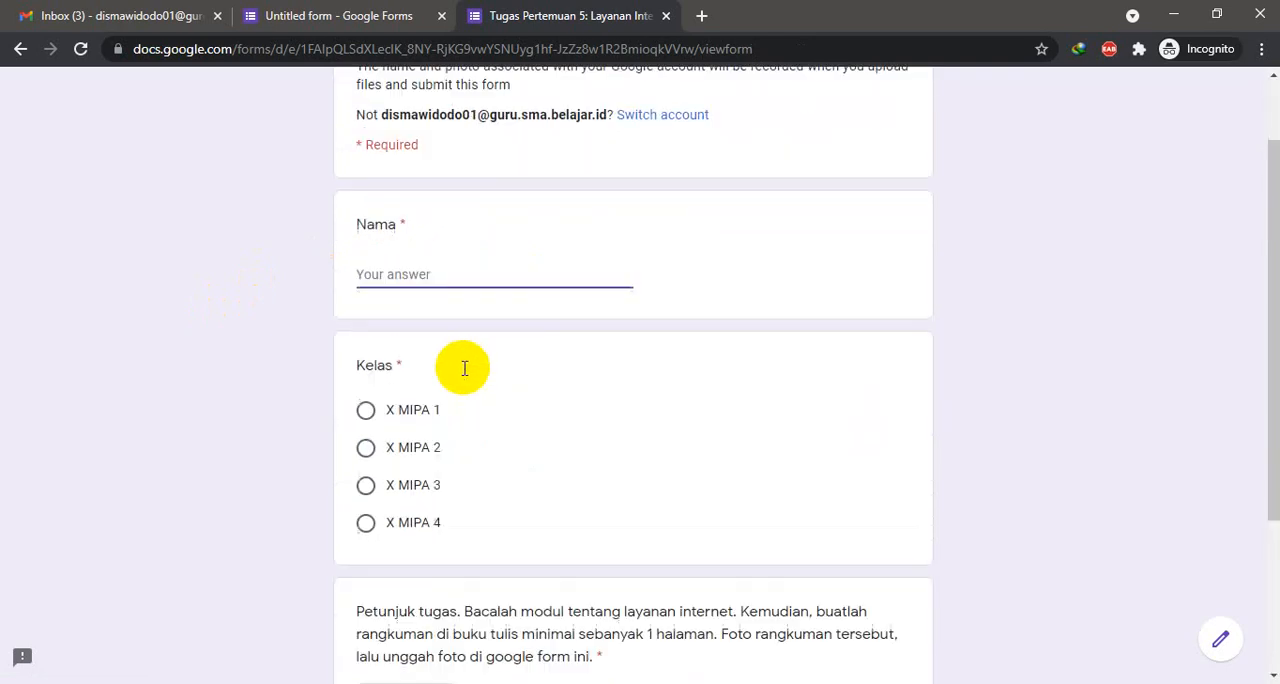
scroll(464, 368, "down", 1)
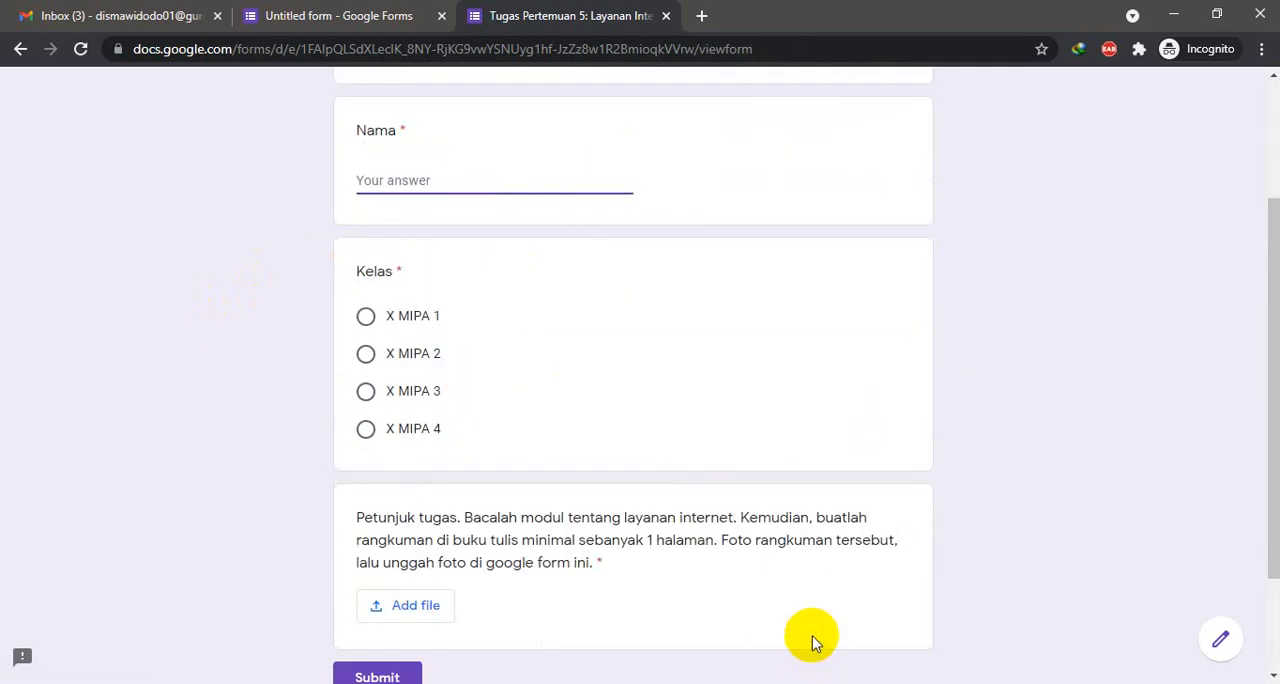